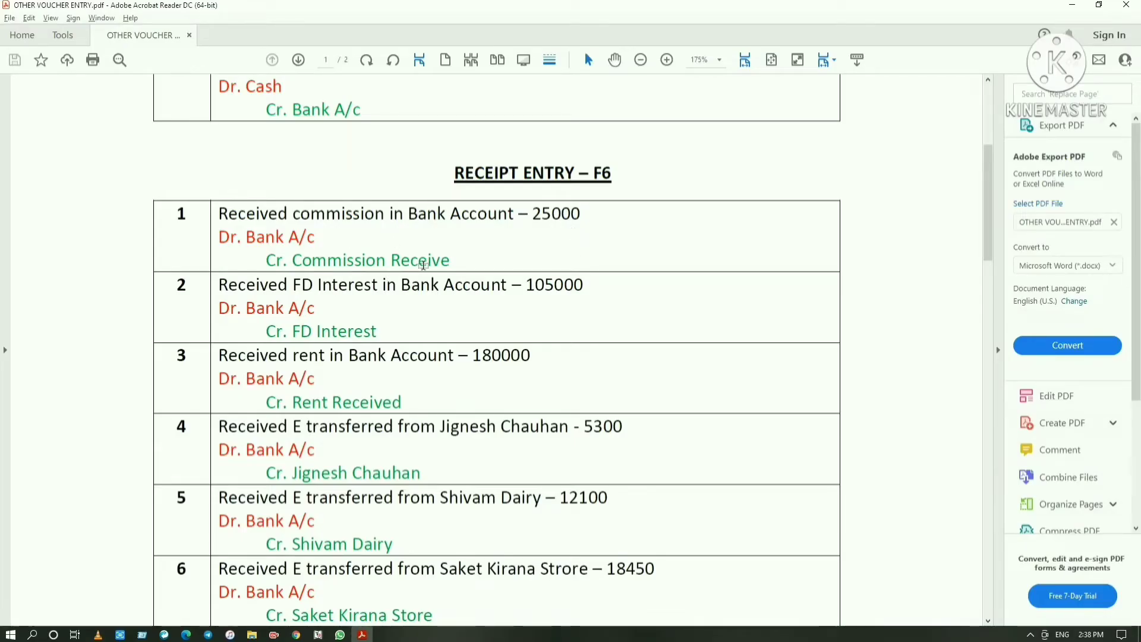
Switch to Tally.ERP 9 and start a new ledger named "Comission Received" from the receipt voucher's credit line
key("alt+Tab")
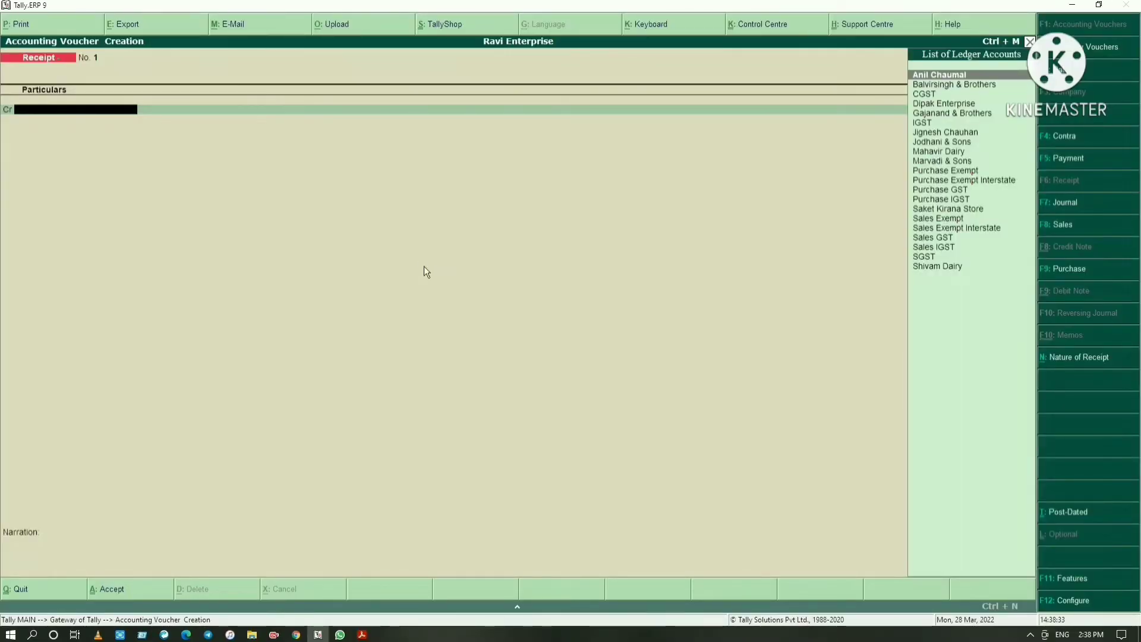
key("alt+c")
type("COMI")
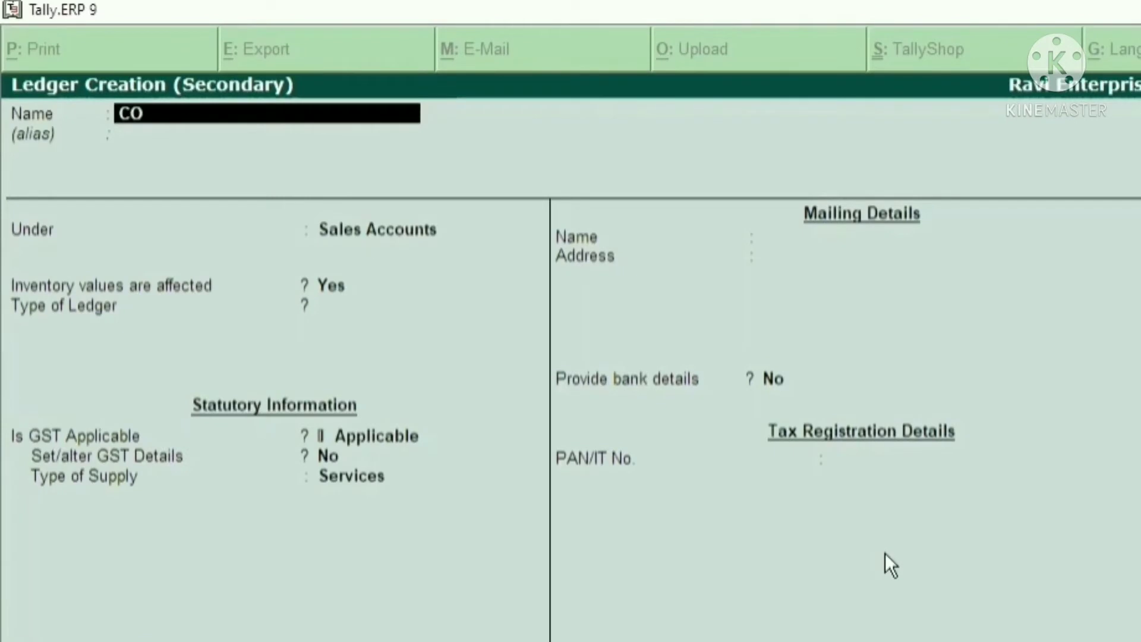
key("BackSpace")
key("BackSpace")
key("BackSpace")
type("omission Received")
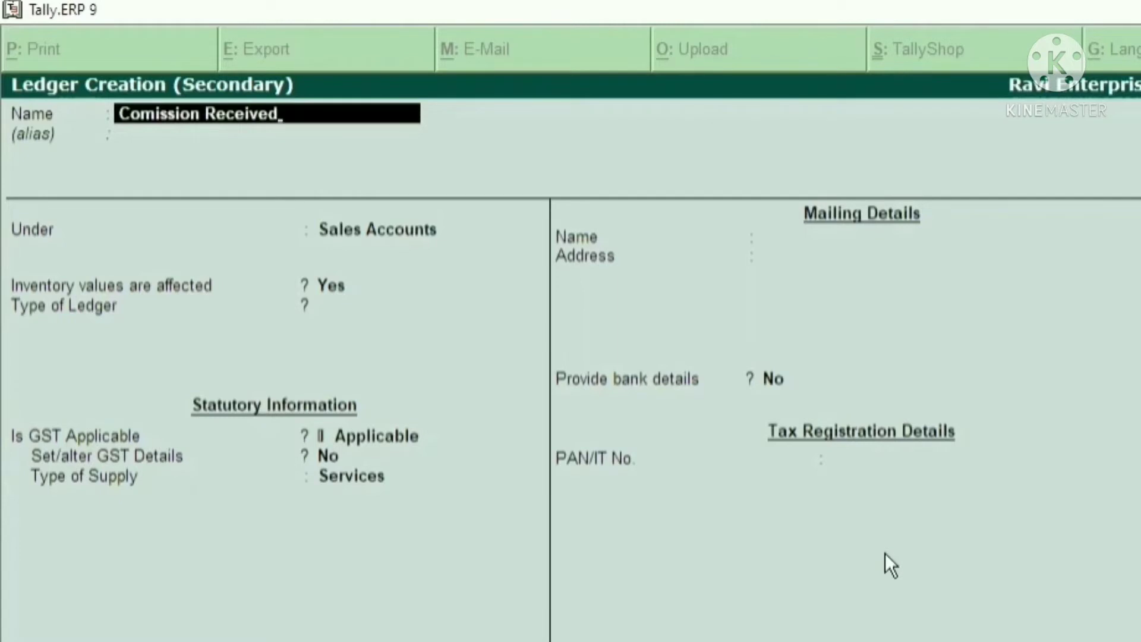
key("Return")
key("Return")
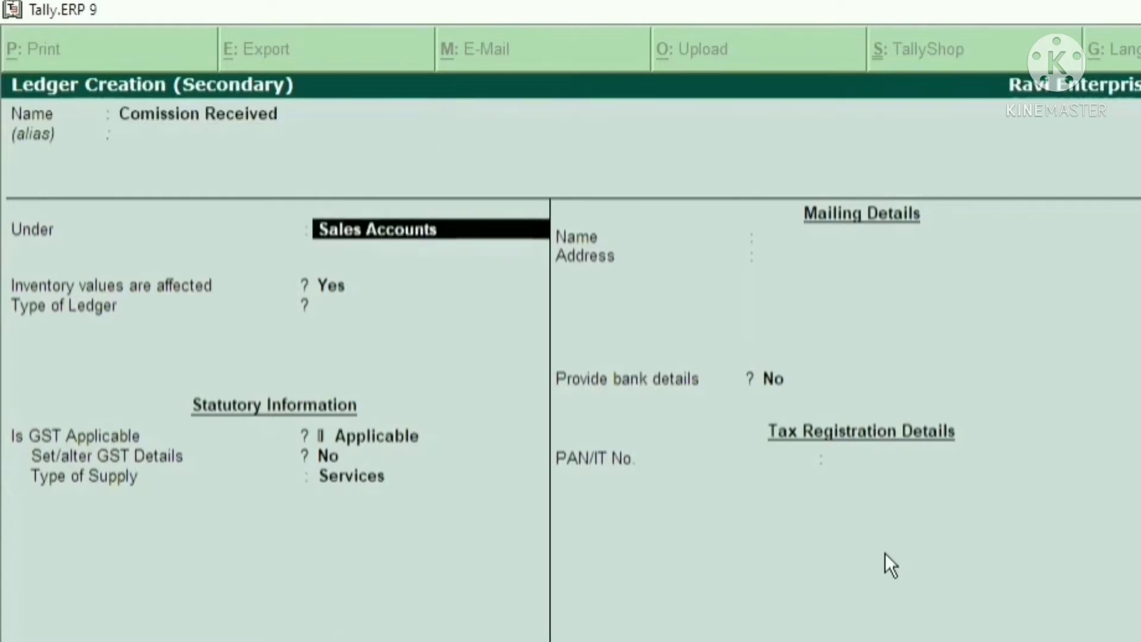
Group the ledger under Indirect Incomes, keep the remaining default settings and save it
type("Ind")
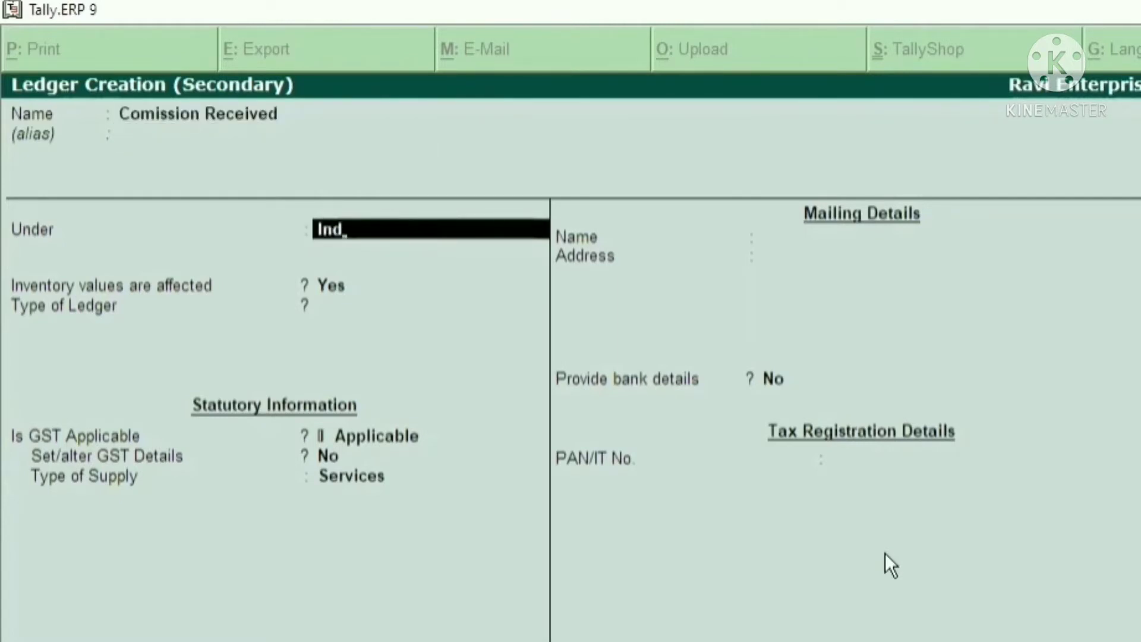
key("Return")
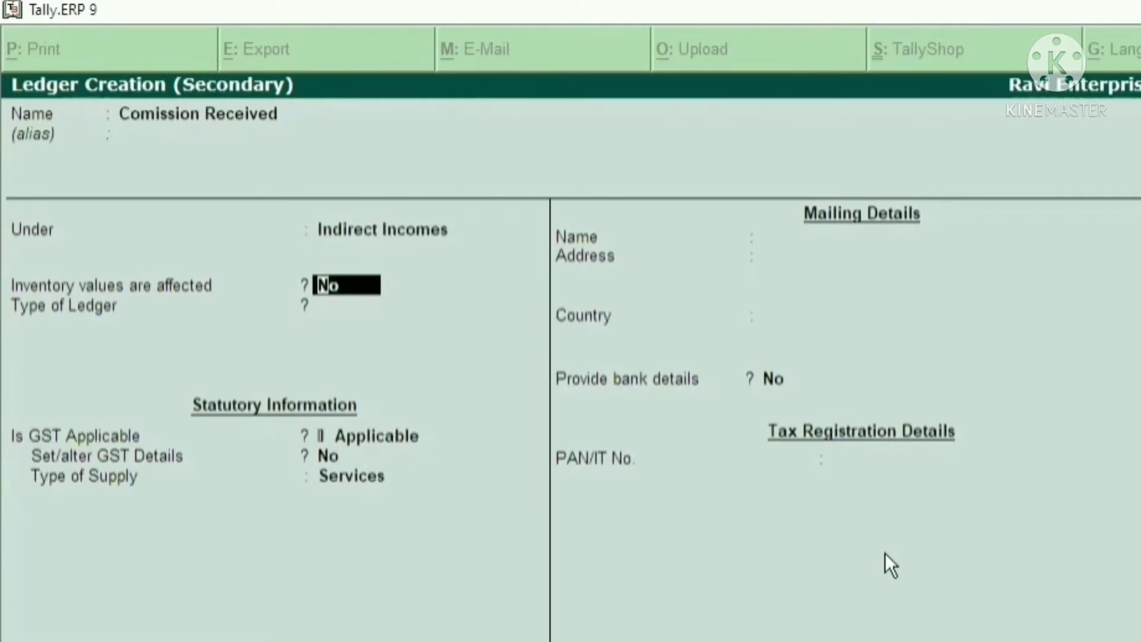
key("Return")
key("Return")
key("Return")
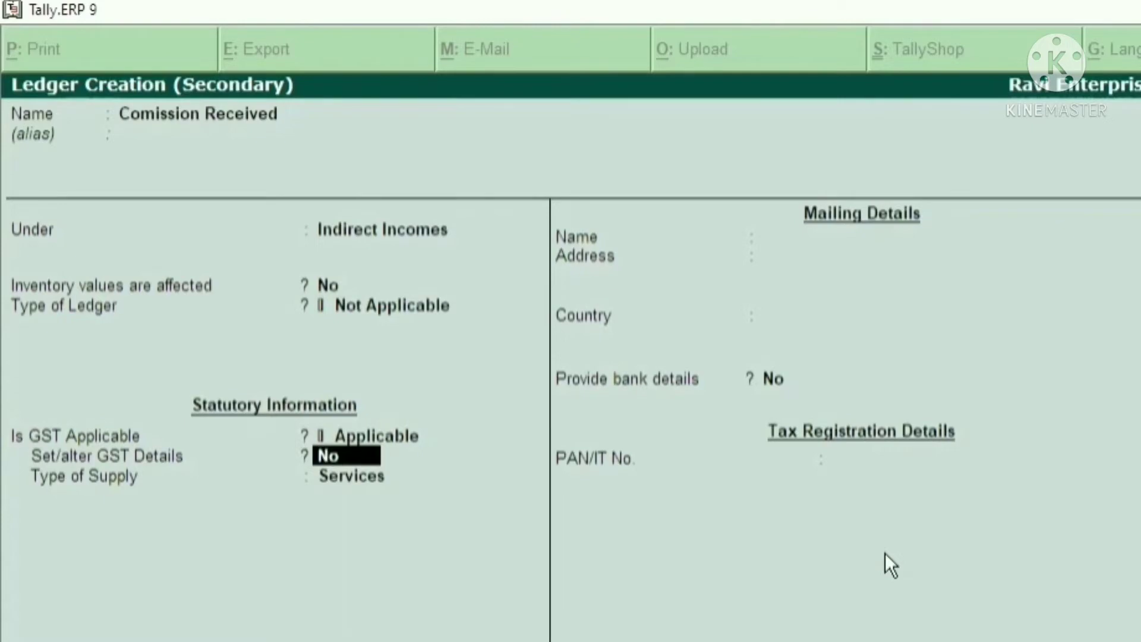
key("Return")
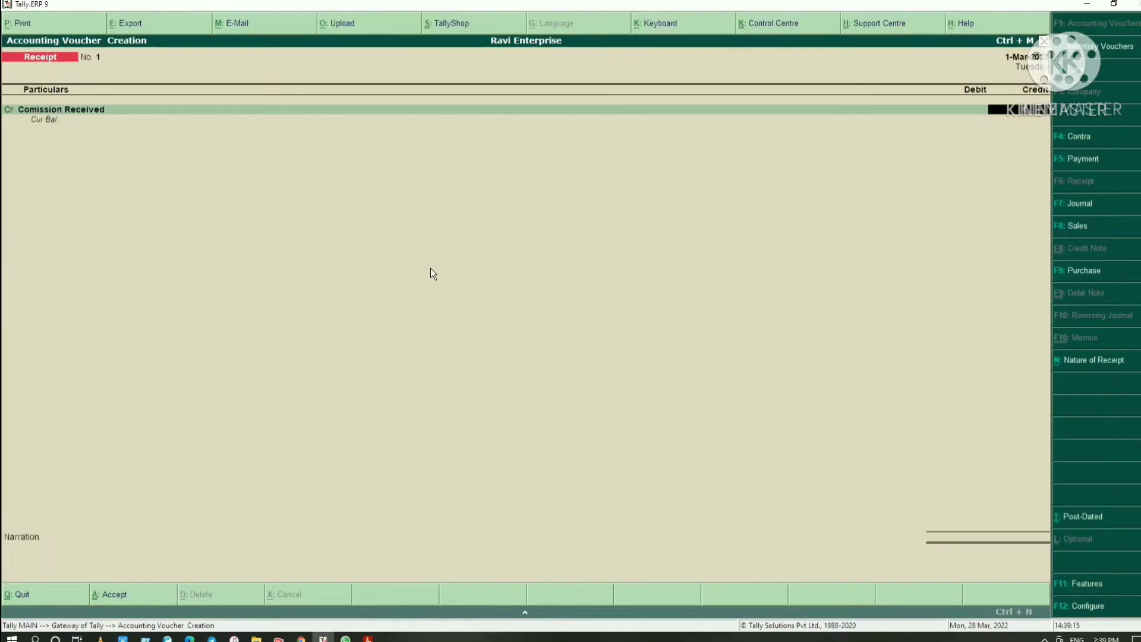
Set the credit amount for Comission Received to 25000 and check the matching debit account in the receipt entry PDF
type("25000")
key("Return")
key("Return")
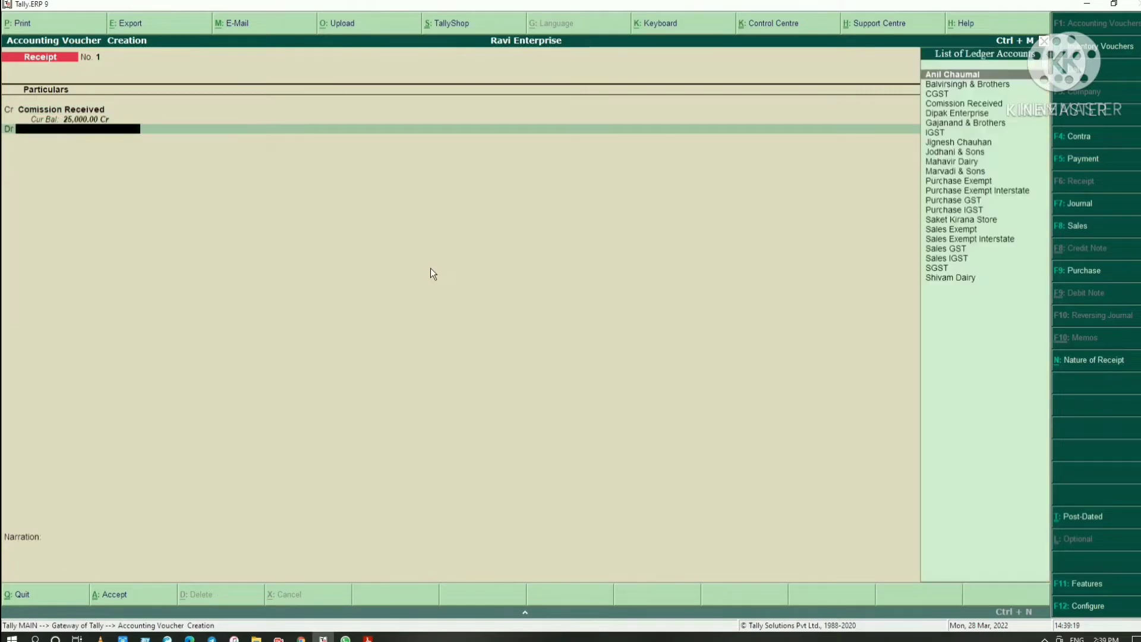
key("alt+Tab")
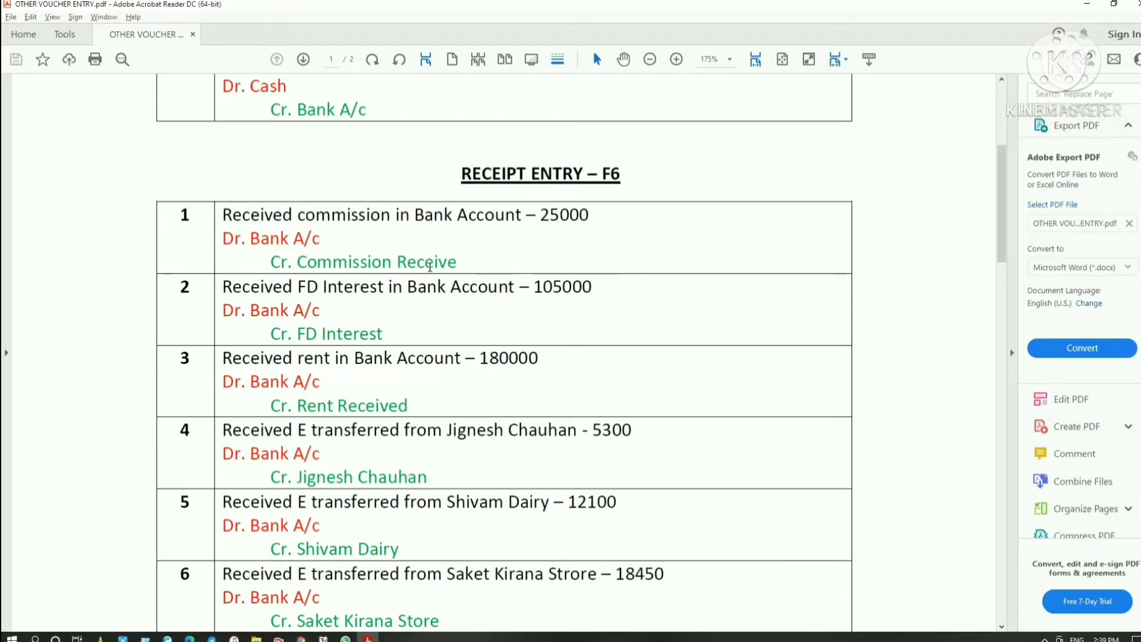
key("alt+Tab")
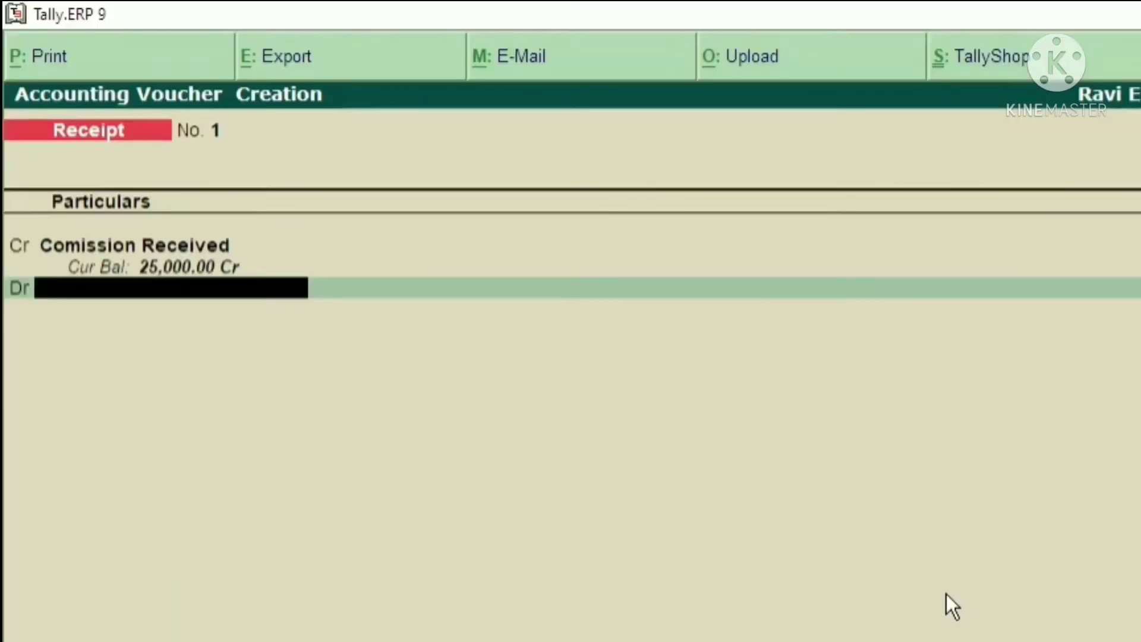
Start a new ledger for the receipt's debit line and name it "HDFC Bank Current Account", without an alias
key("alt+c")
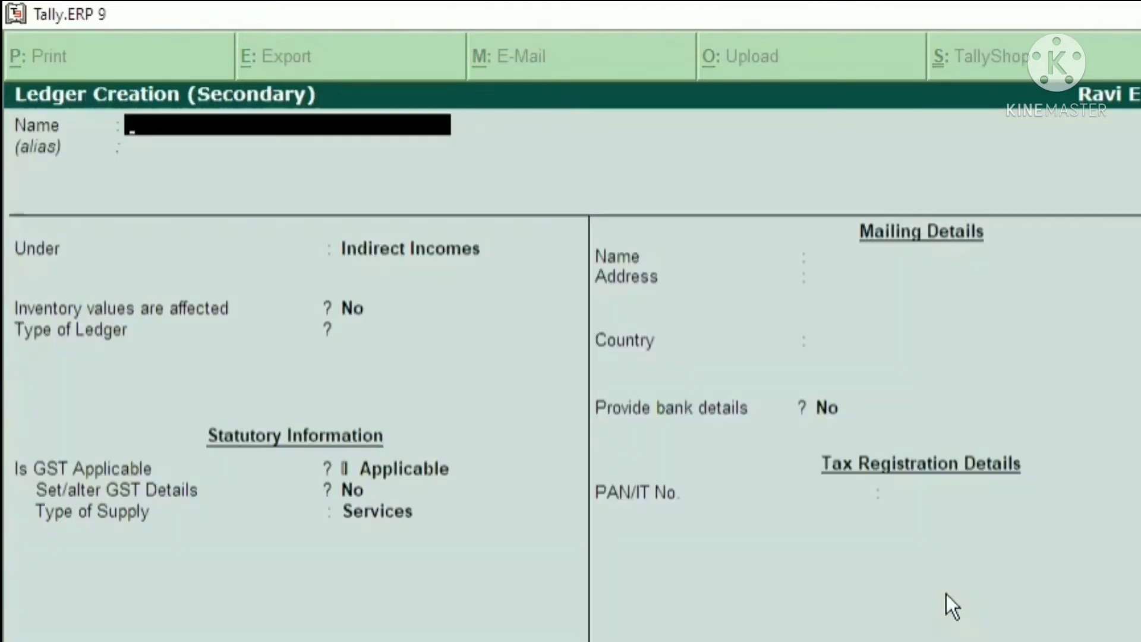
type("HDFC b")
type("an")
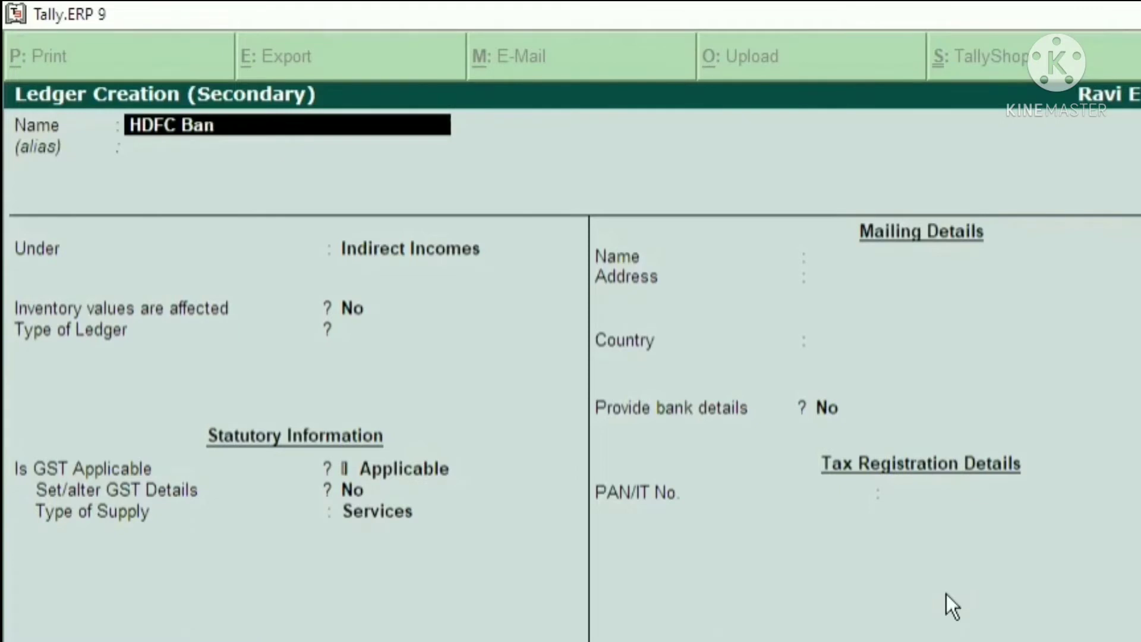
type("k Account")
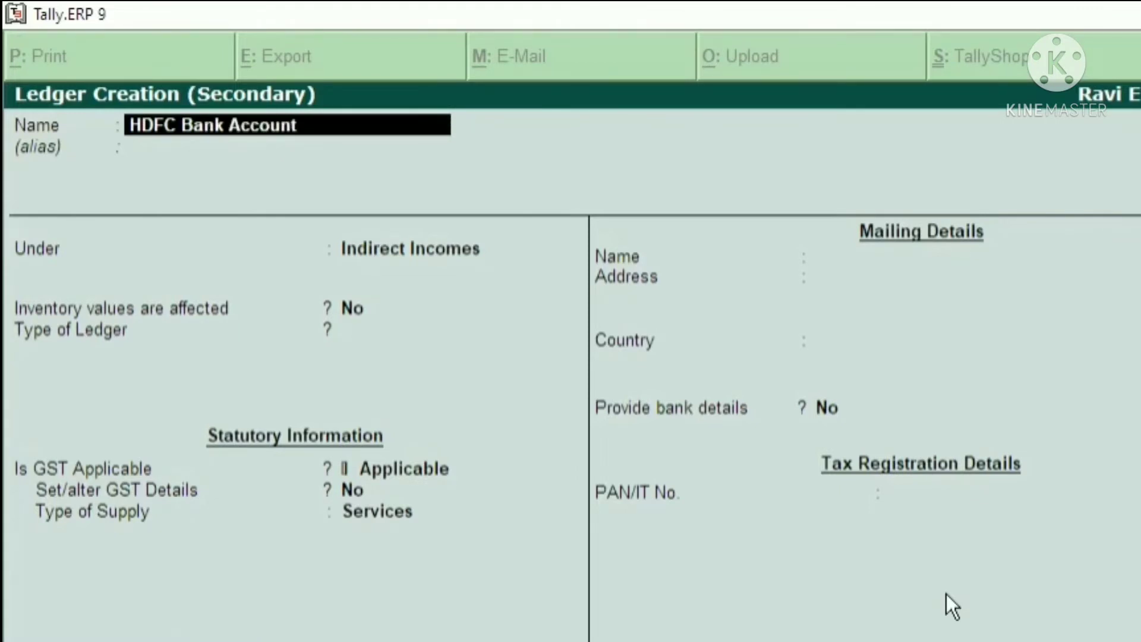
key("BackSpace")
key("BackSpace")
key("BackSpace")
key("BackSpace")
key("BackSpace")
key("BackSpace")
key("BackSpace")
key("BackSpace")
type("Current")
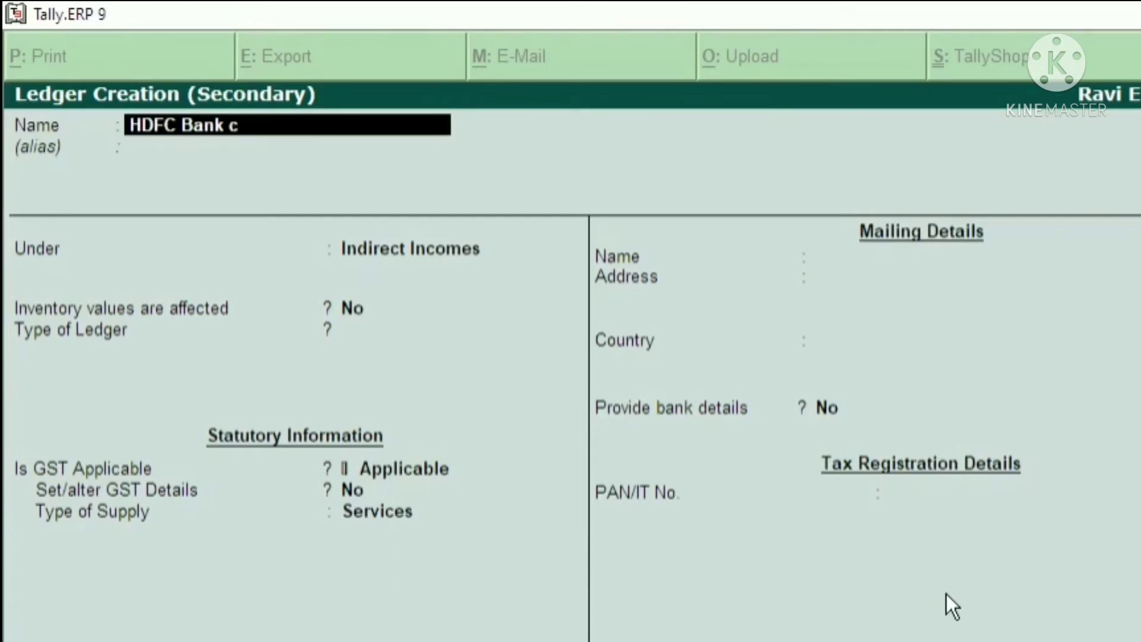
type(" Account")
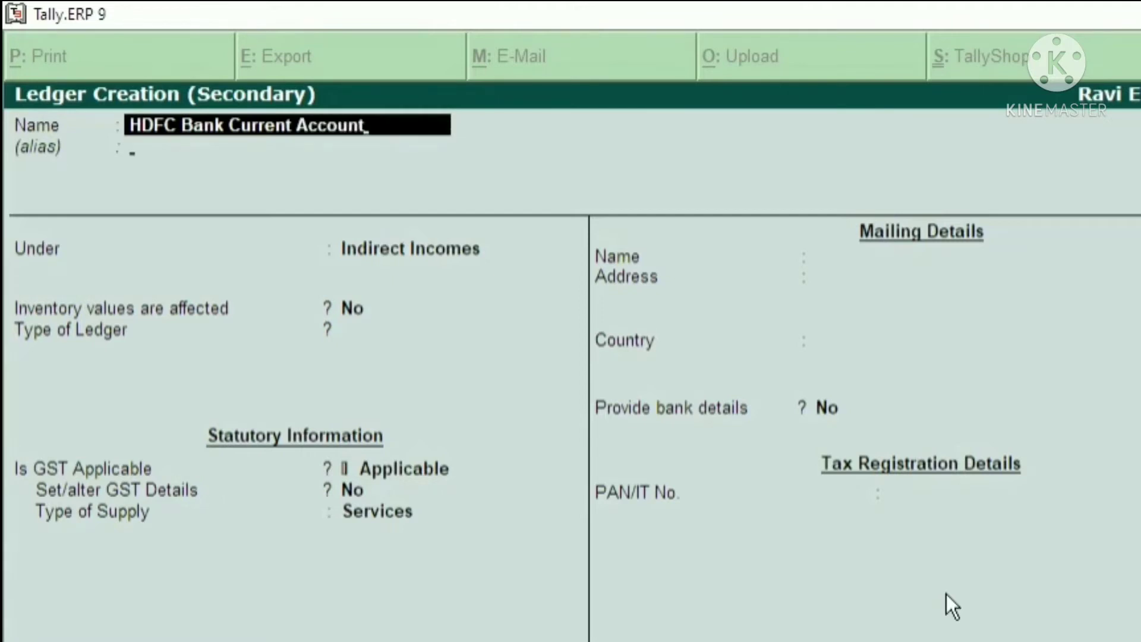
key("Return")
key("Return")
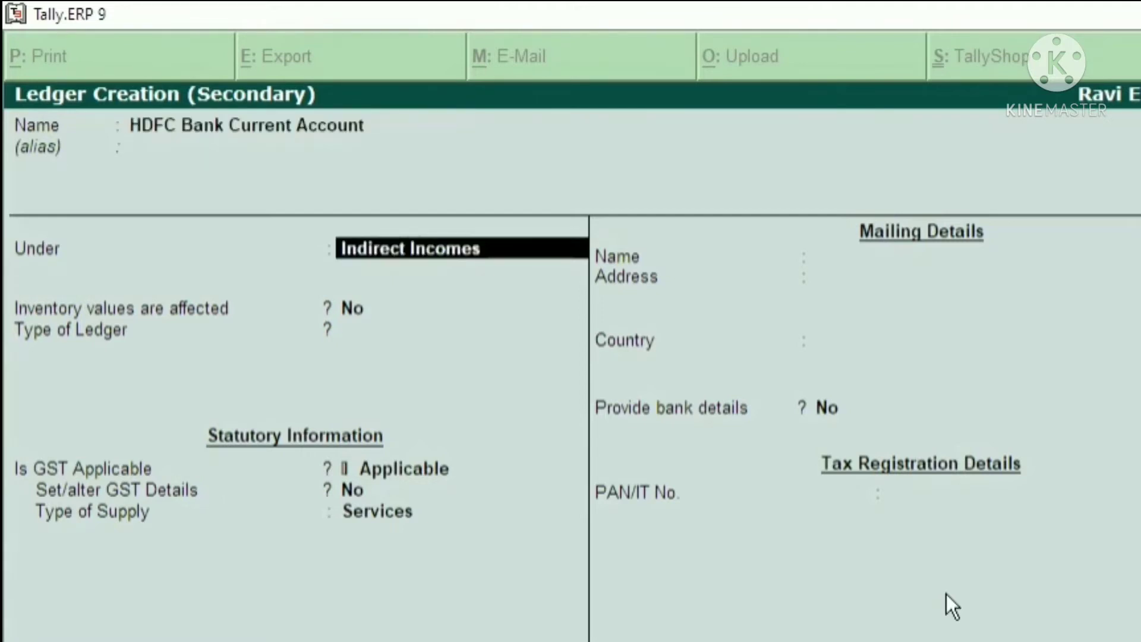
Group the ledger under Bank Accounts and fill in the account number, IFS code BARB0BROACH and bank name HDFC Bank (India)
type("Bank")
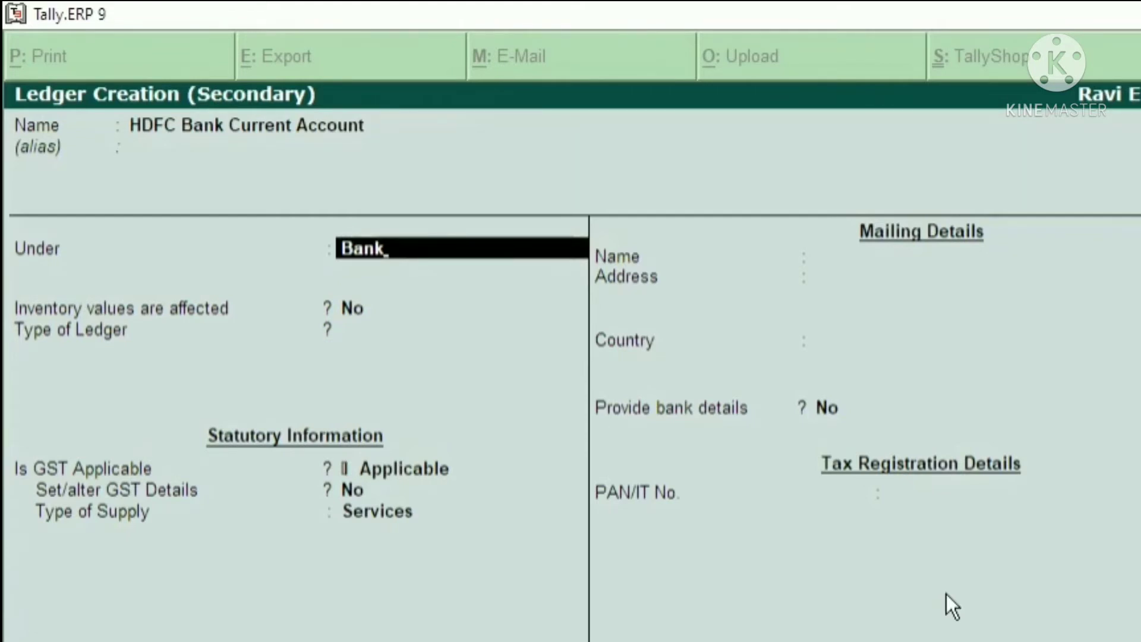
key("Return")
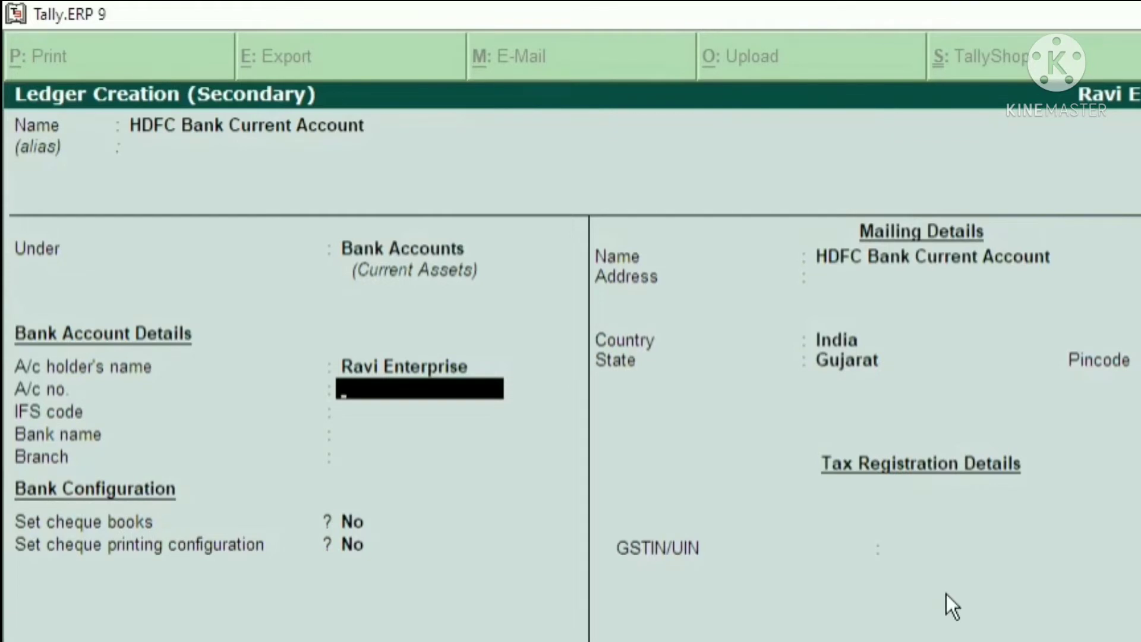
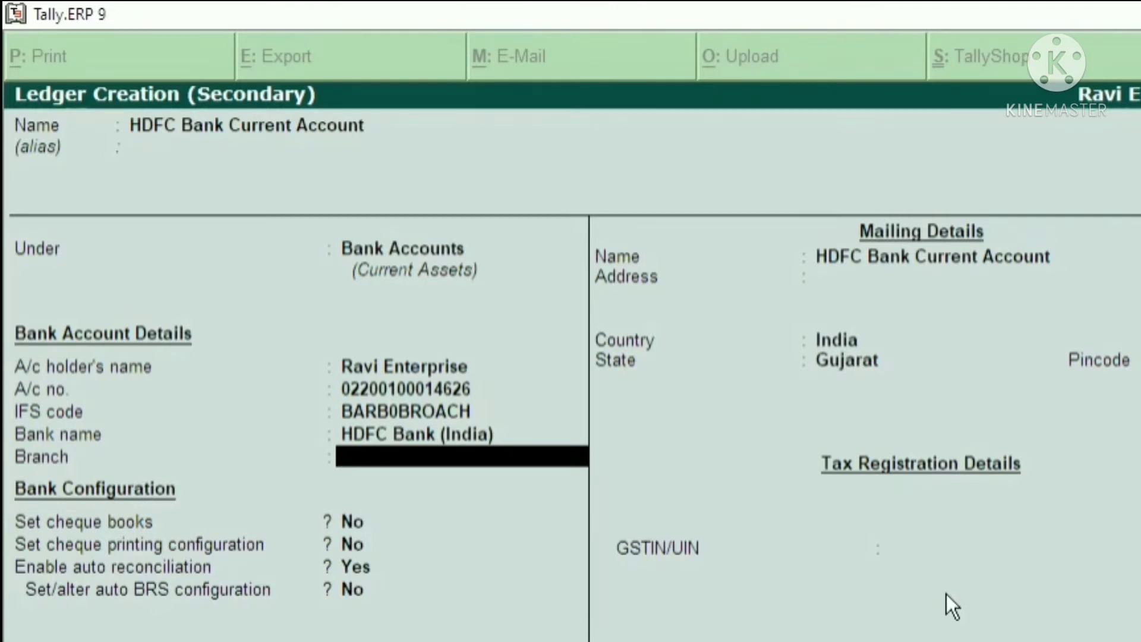
Set the bank branch to Link Road and keep the default cheque and reconciliation settings
type("M")
key("BackSpace")
type("Link Road")
key("Return")
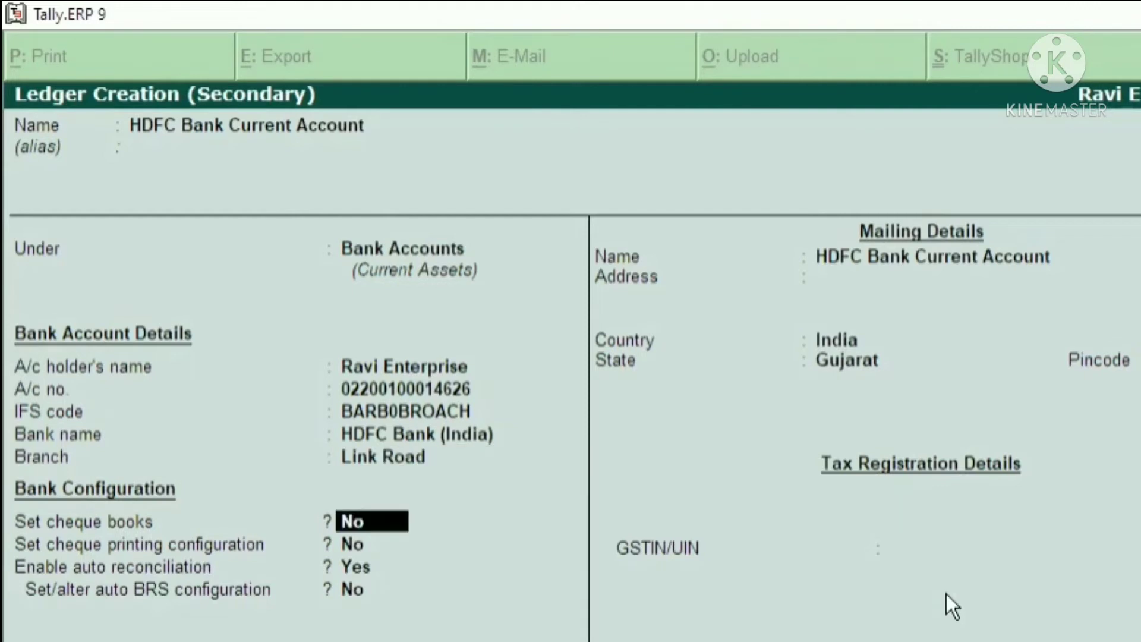
key("Return")
key("Return")
key("Return")
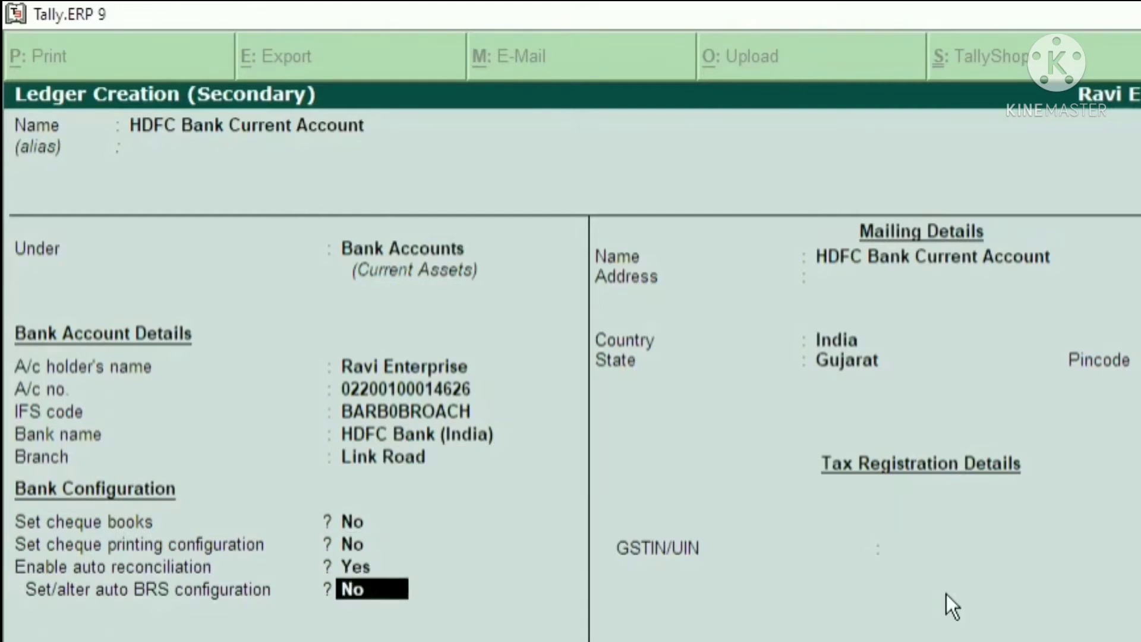
Keep the default mailing details with India and Gujarat, leave GSTIN/UIN blank and save the bank ledger
key("Return")
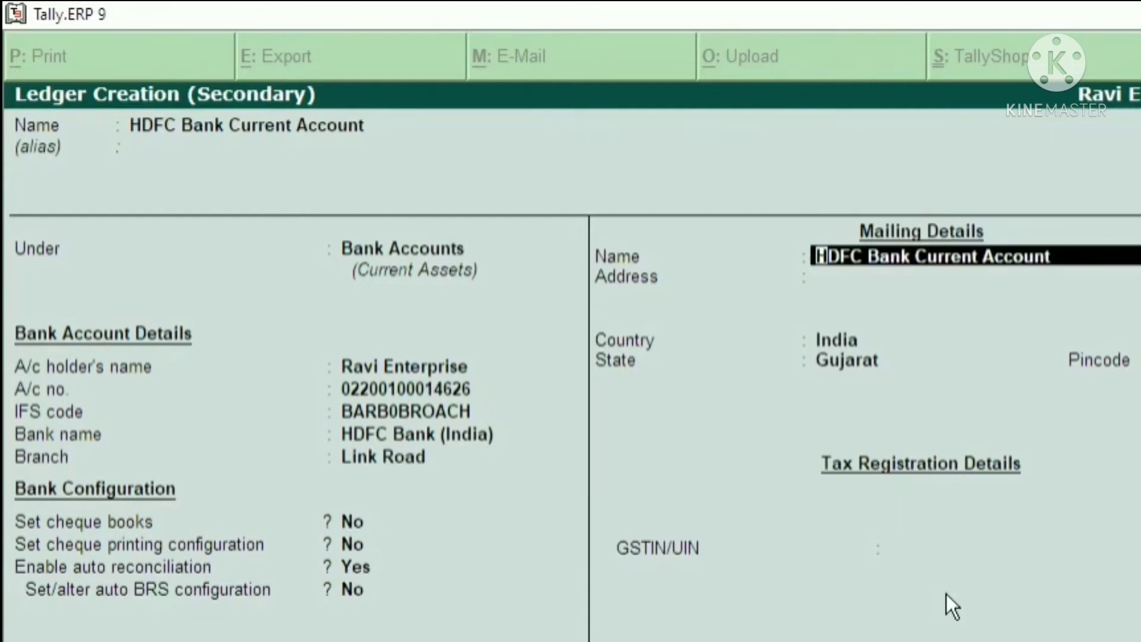
key("Return")
key("Return")
key("Return")
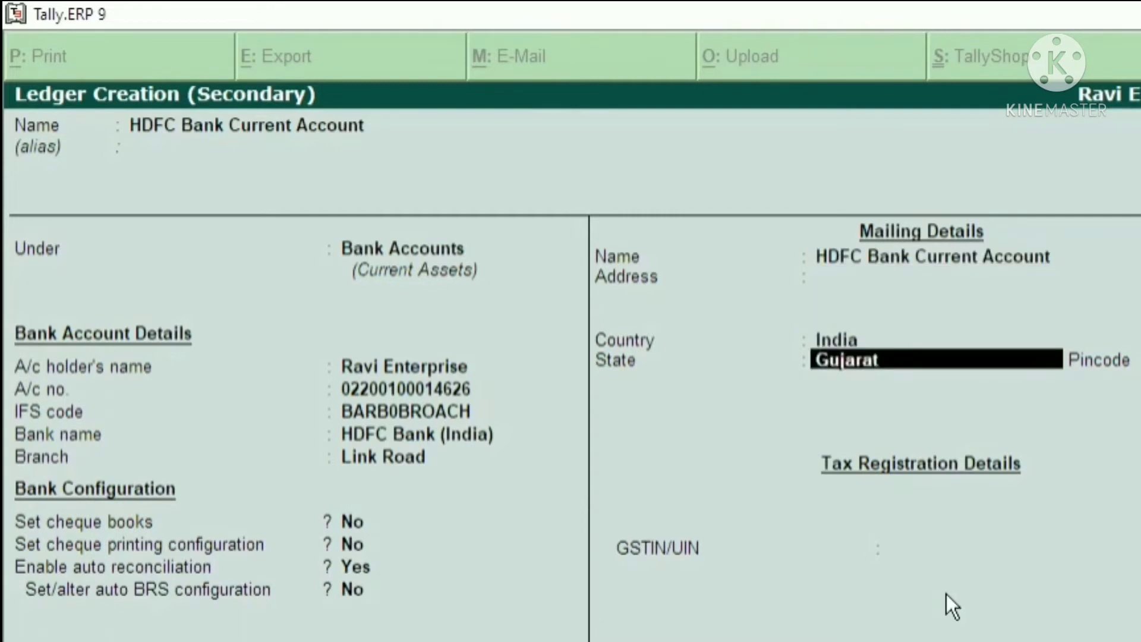
key("Return")
key("Return")
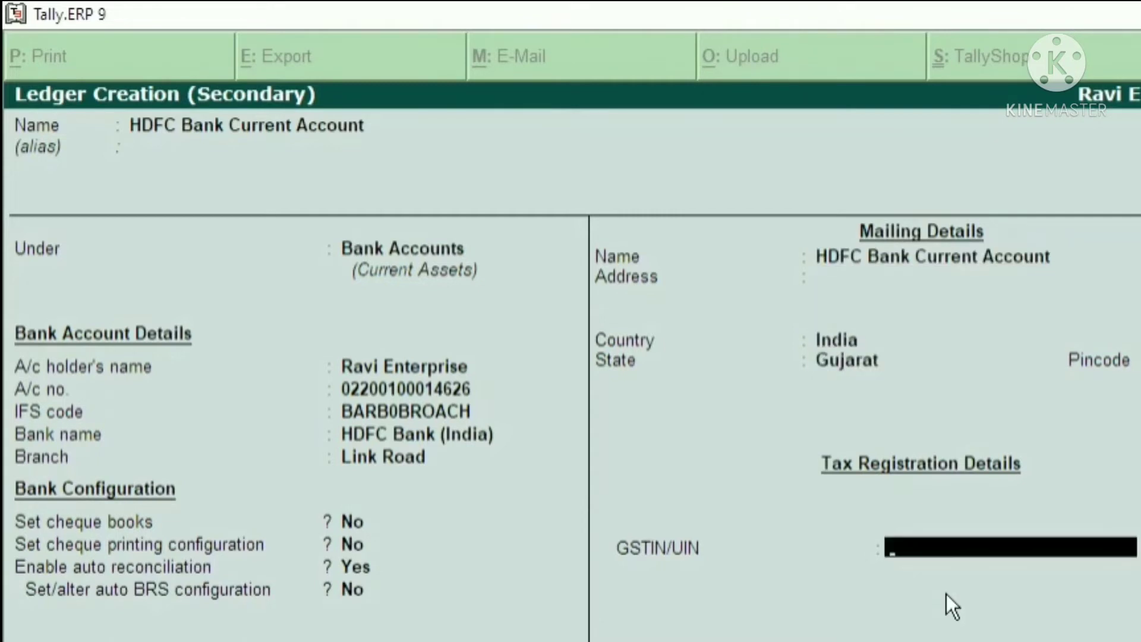
key("Return")
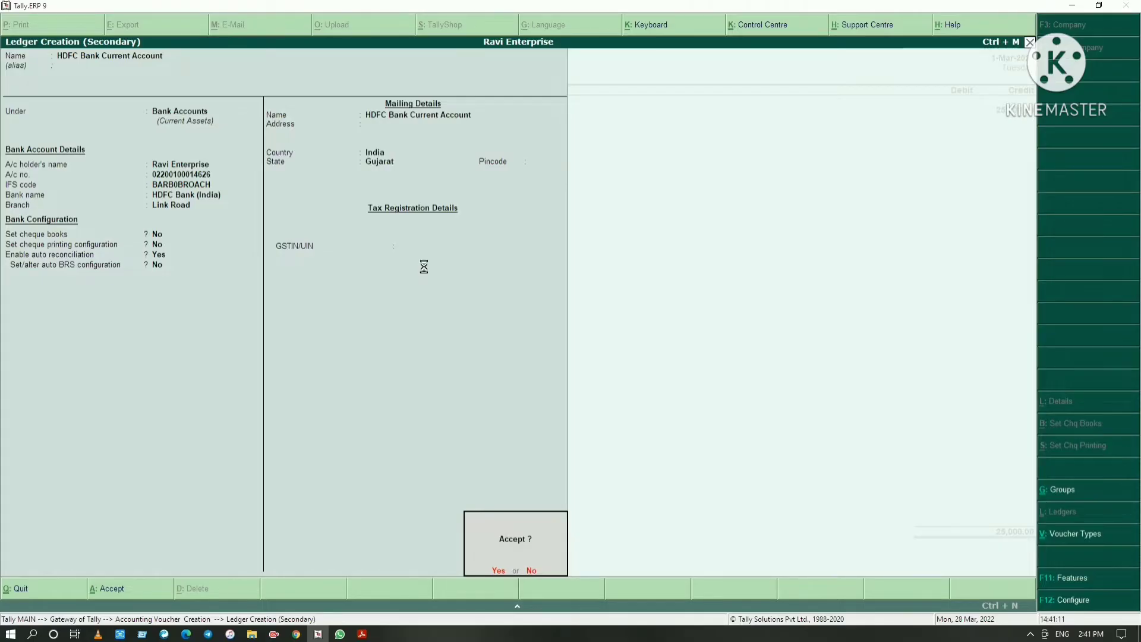
key("Return")
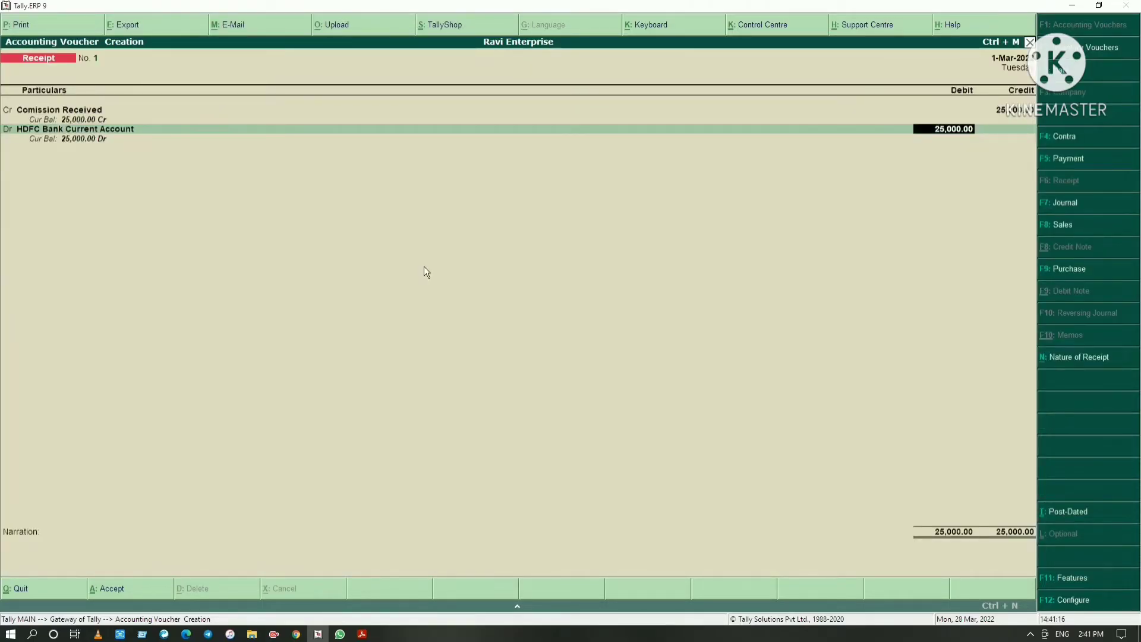
Debit 25,000 to HDFC Bank Current Account and accept the Cheque/DD allocation dated 1-Mar-2022 without instrument number or bank
key("Return")
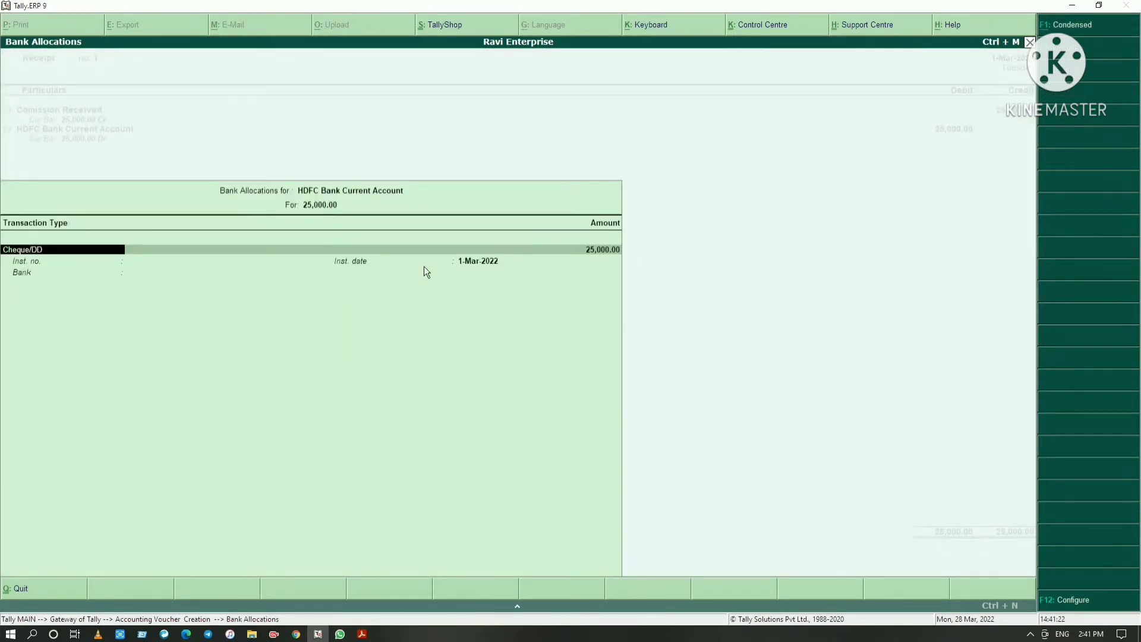
key("Return")
key("Return")
key("Return")
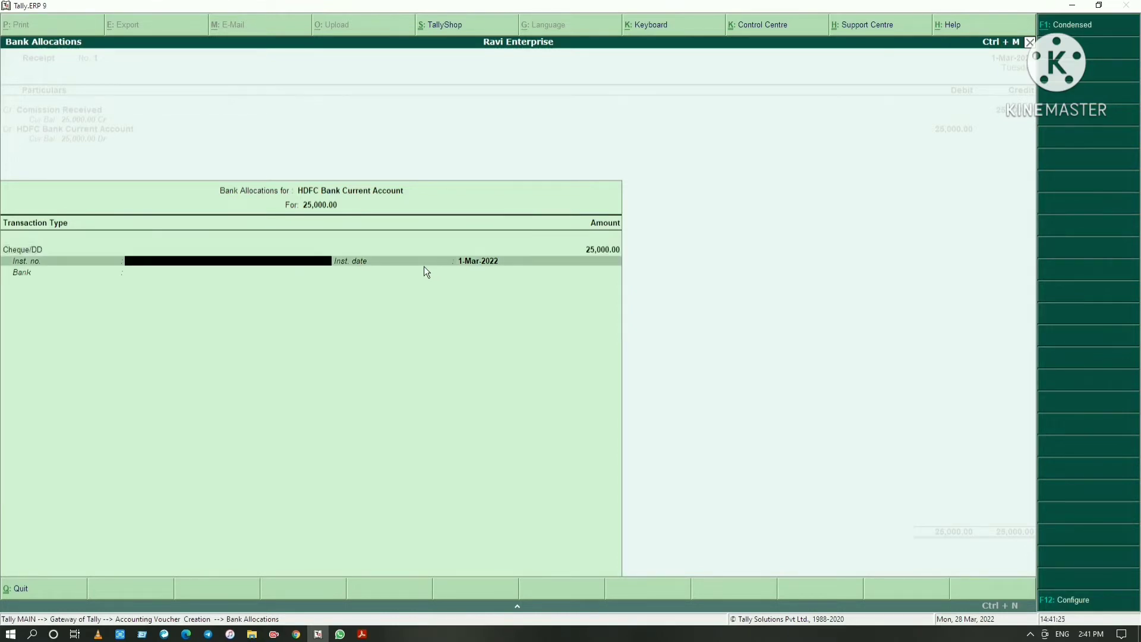
key("Return")
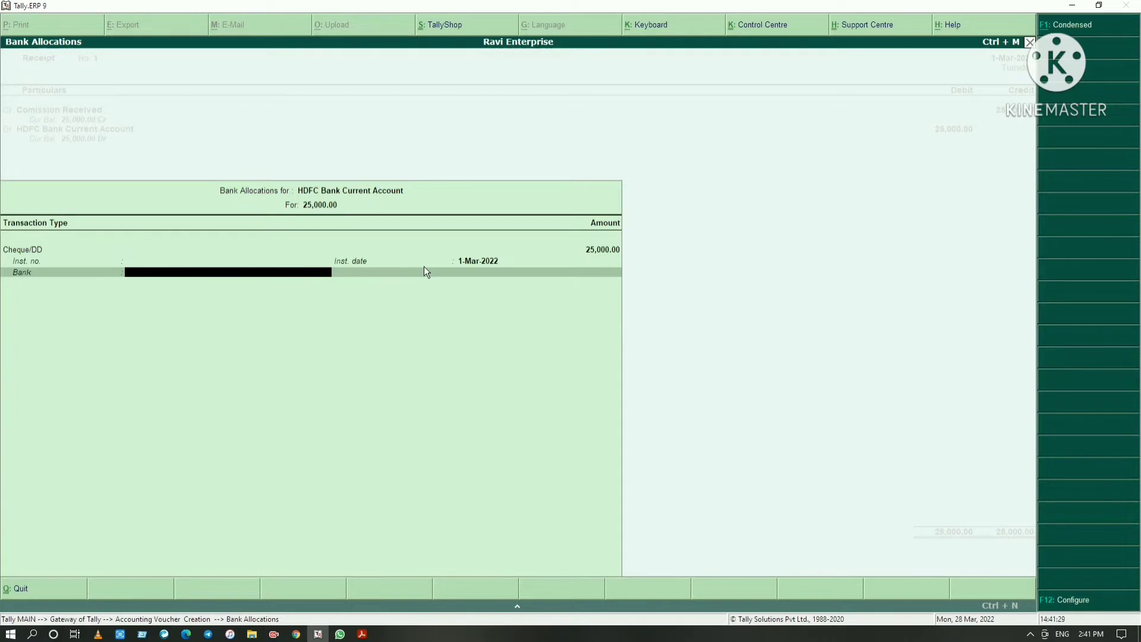
key("Return")
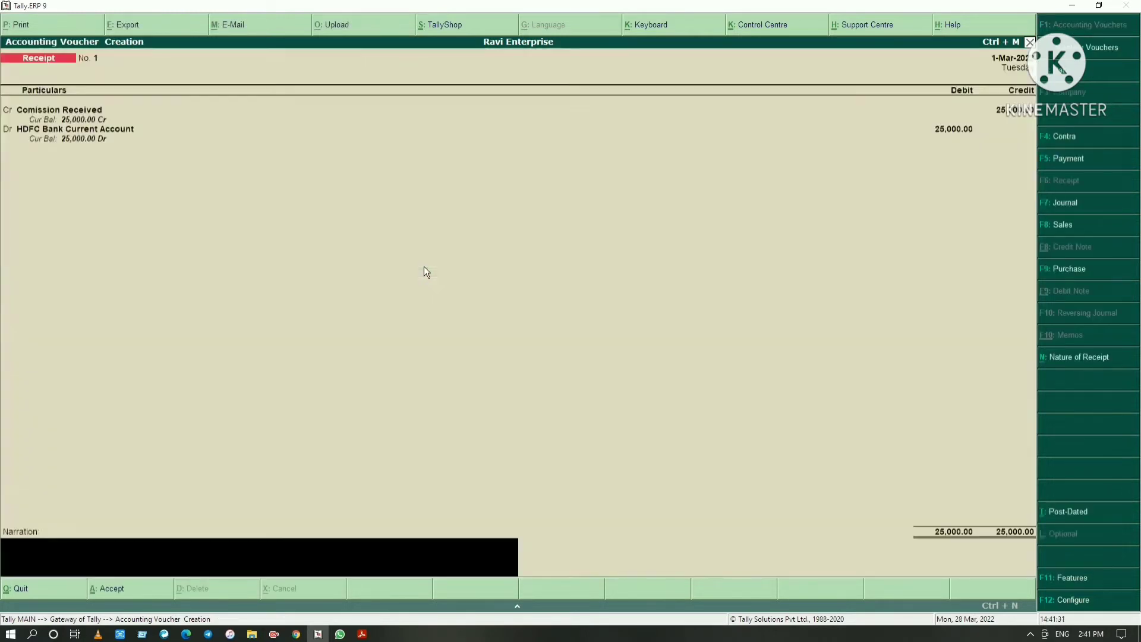
Save the receipt voucher without a narration and switch to the voucher entry PDF in Adobe Acrobat Reader
key("Return")
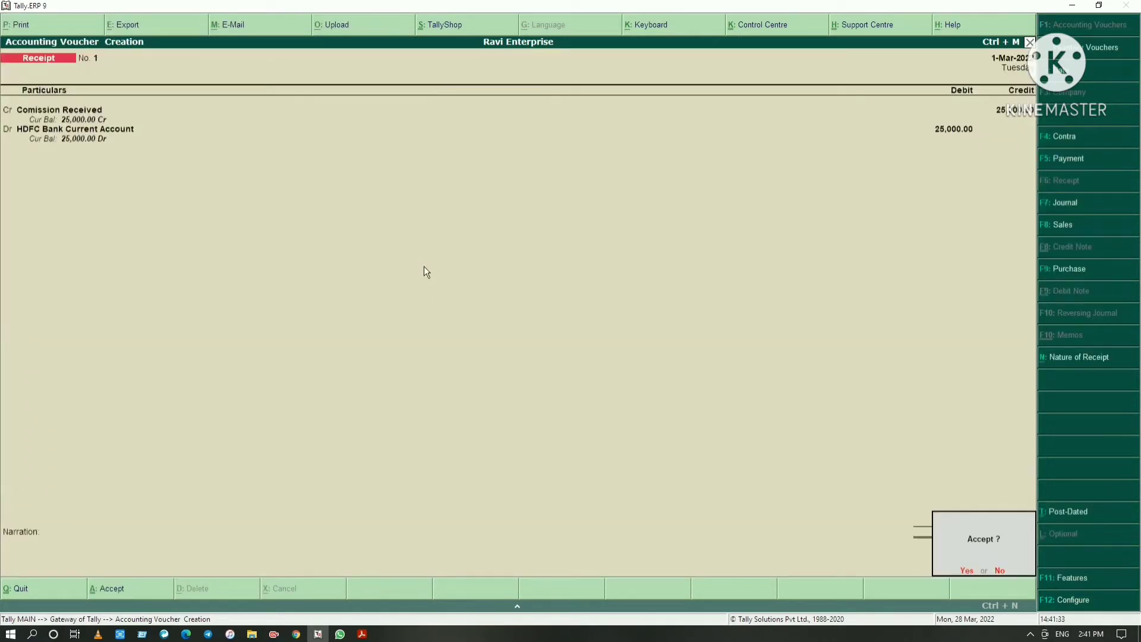
key("Return")
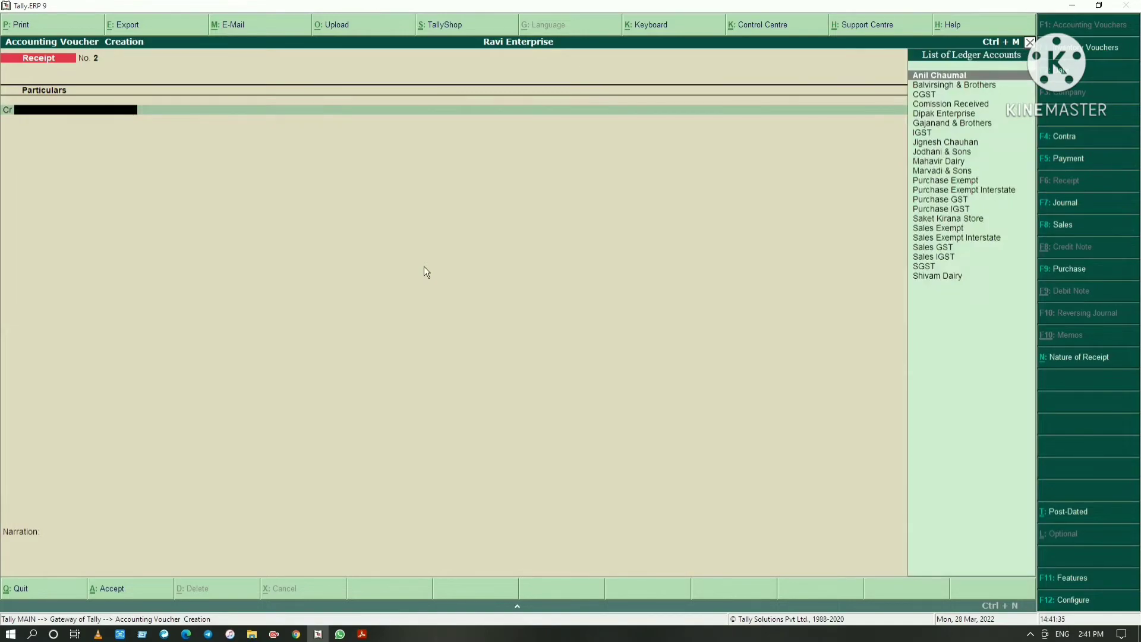
key("alt+Tab")
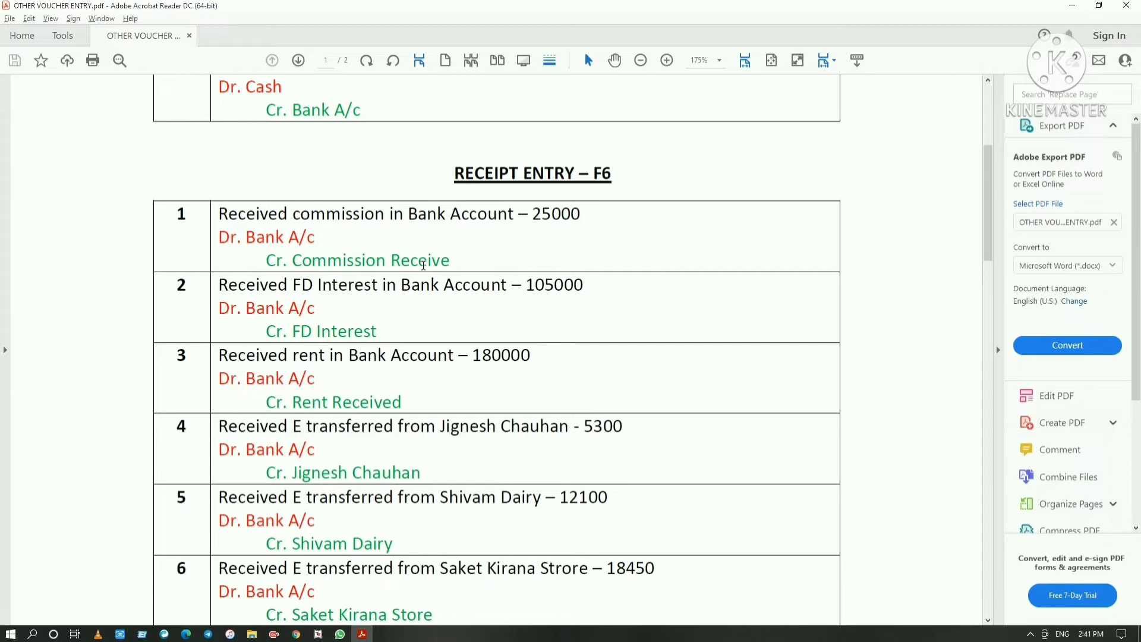
Switch to Tally.ERP 9 and start a new ledger for the receipt voucher's credit line
key("alt+Tab")
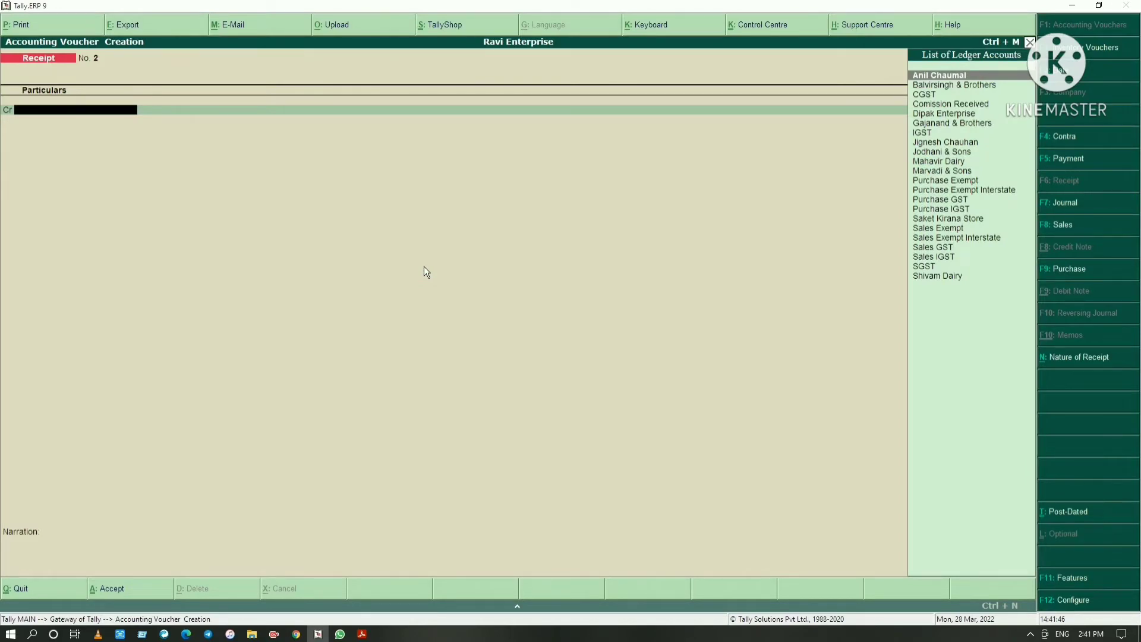
key("alt+c")
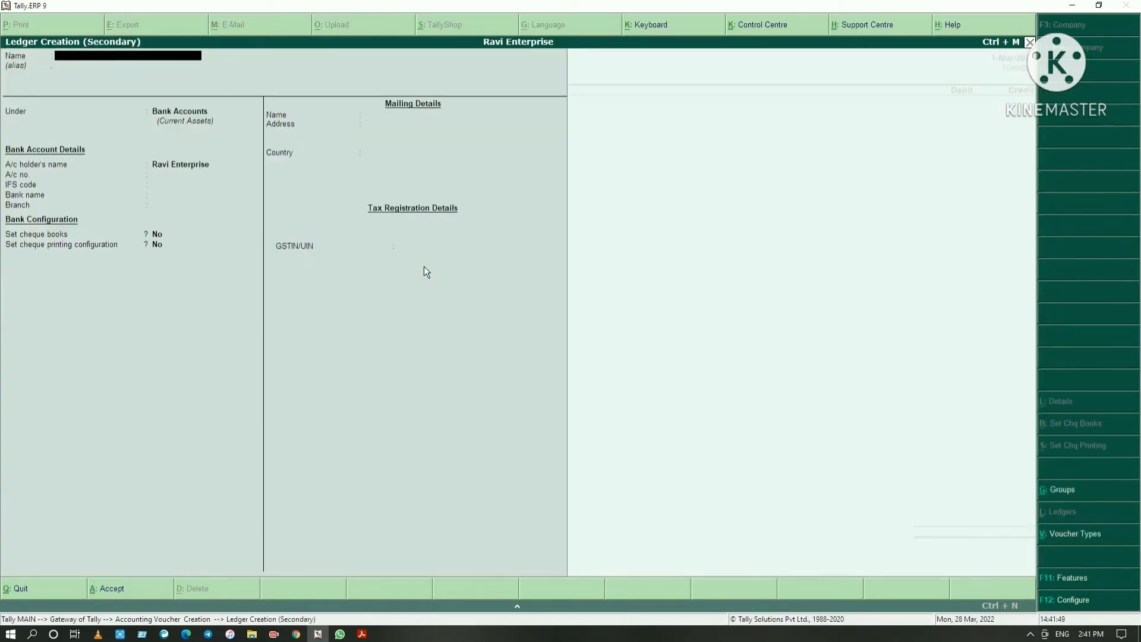
type("F")
type("ixe")
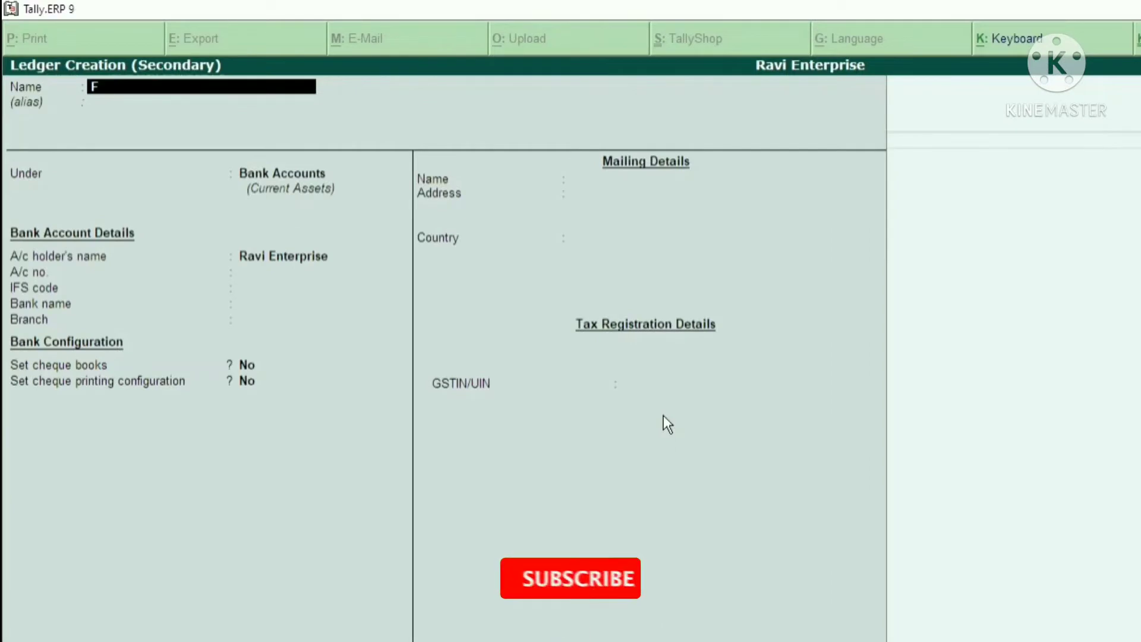
type("d")
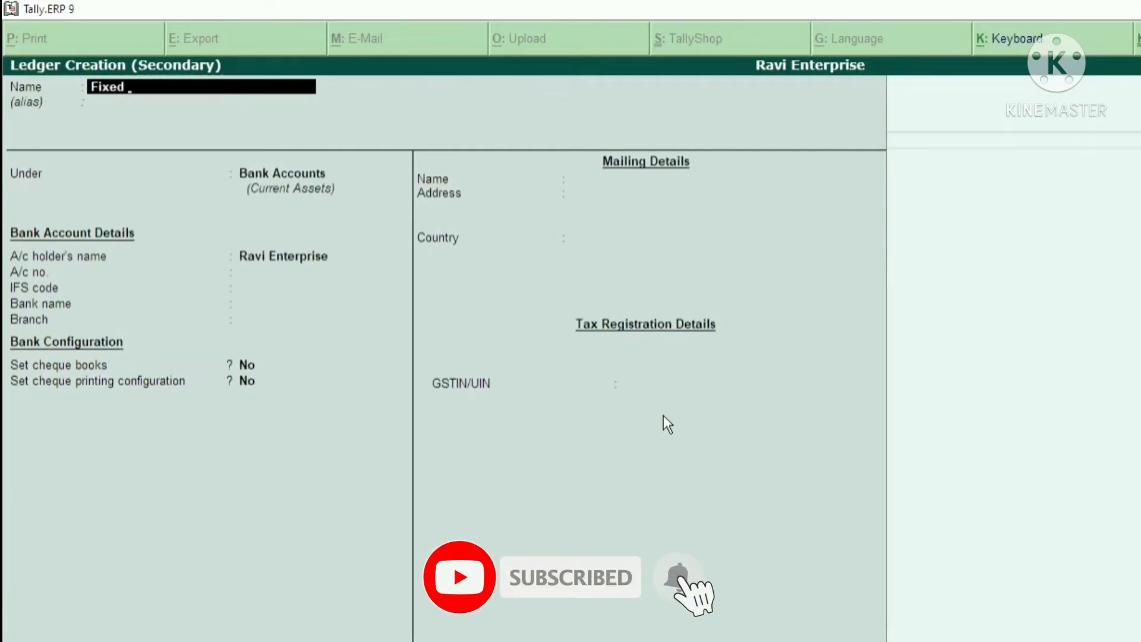
key("BackSpace")
key("BackSpace")
key("BackSpace")
key("BackSpace")
key("BackSpace")
key("BackSpace")
Name the new ledger Interest on Fixed Deposit and leave its alias blank
type("Inte")
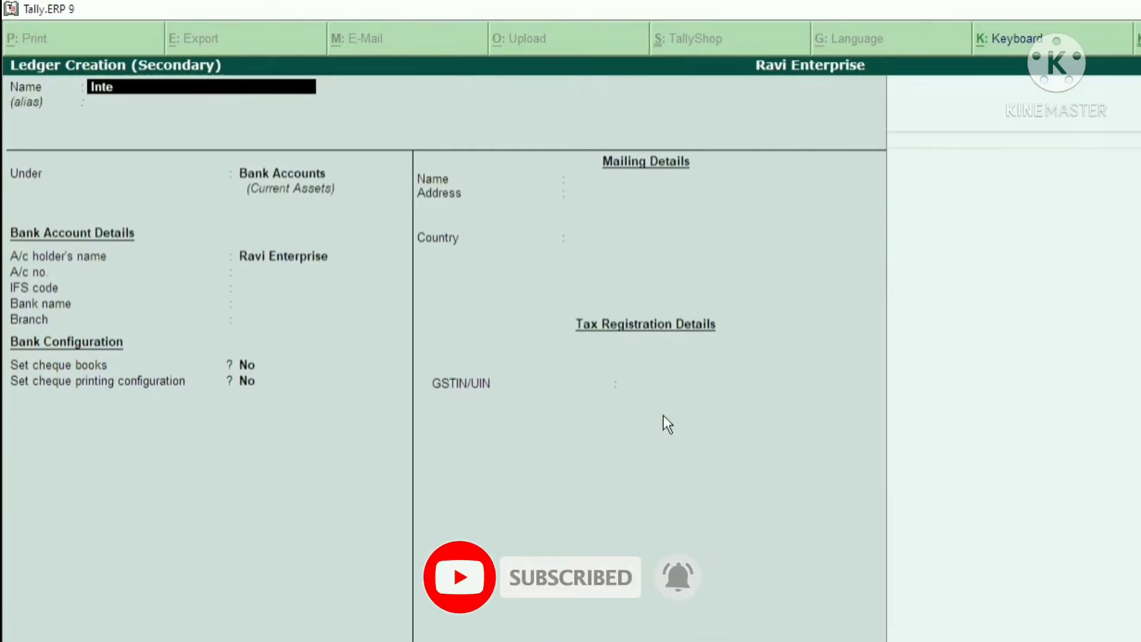
type("rest on Fixed Dd")
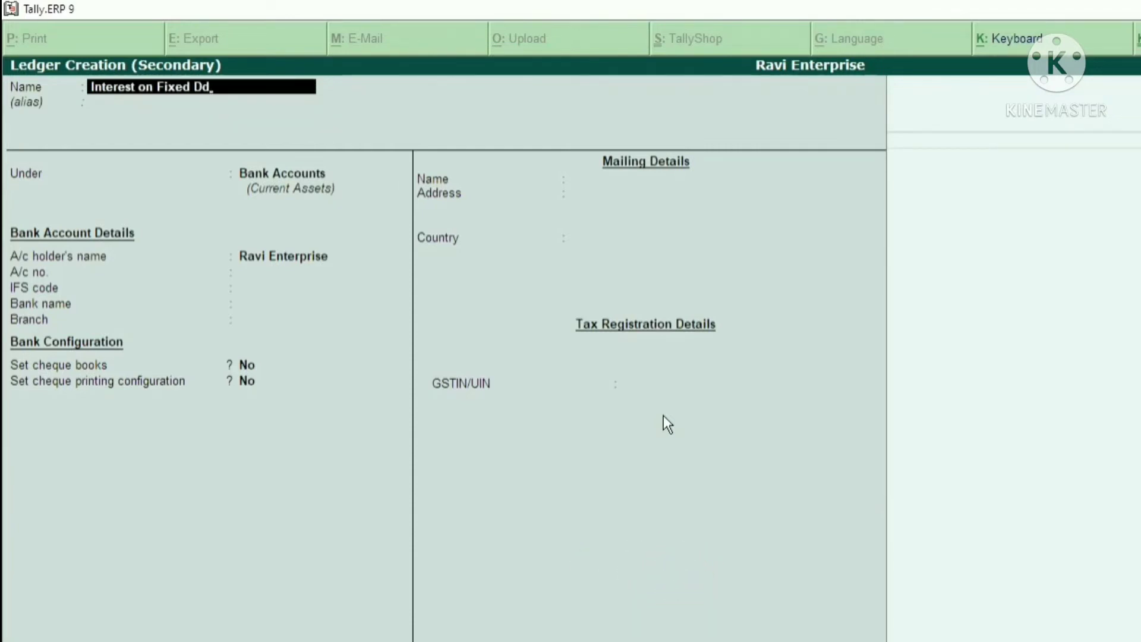
key("BackSpace")
type("e")
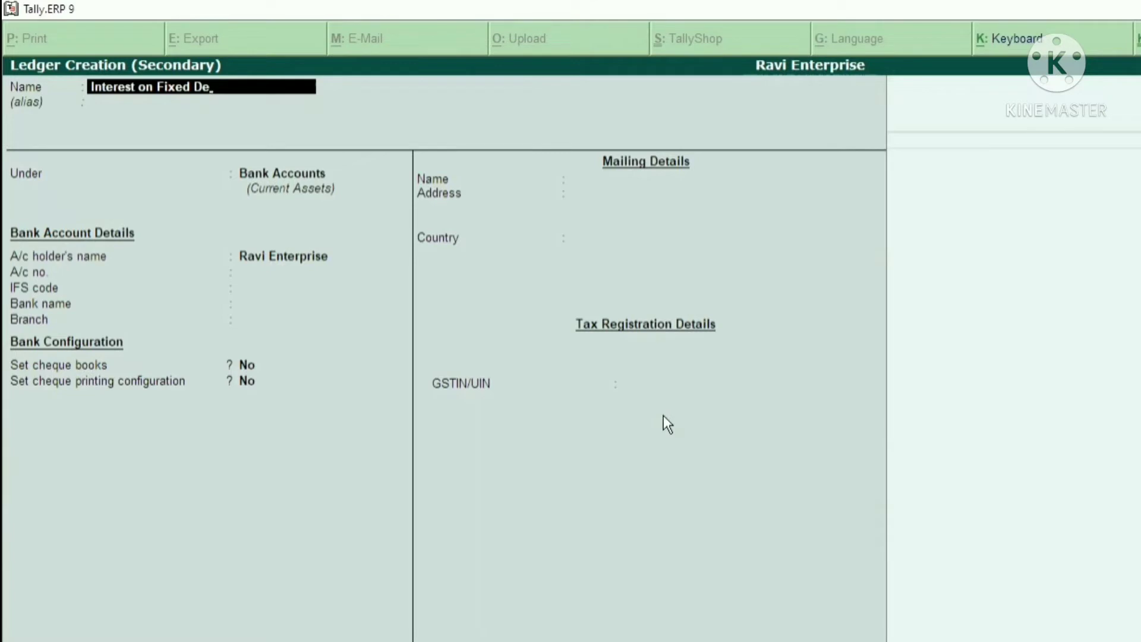
type("posit")
key("Return")
key("Return")
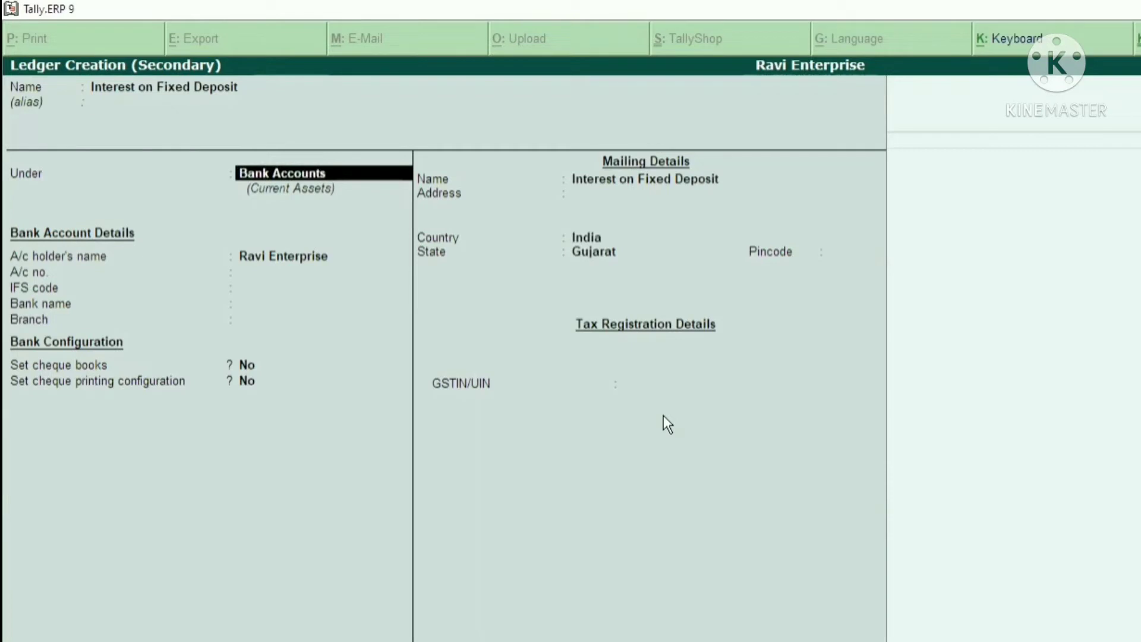
Place the Interest on Fixed Deposit ledger under the Indirect Incomes group
key("BackSpace")
key("BackSpace")
key("BackSpace")
key("BackSpace")
key("BackSpace")
key("BackSpace")
key("BackSpace")
key("BackSpace")
key("BackSpace")
key("BackSpace")
key("BackSpace")
key("BackSpace")
key("BackSpace")
type("Indi")
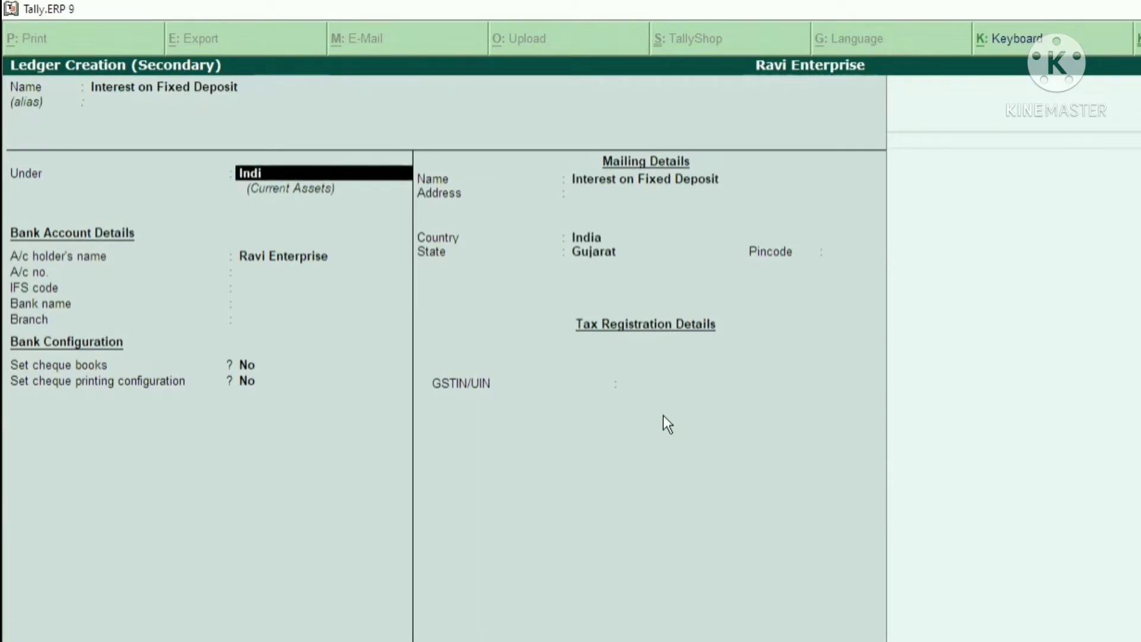
key("Return")
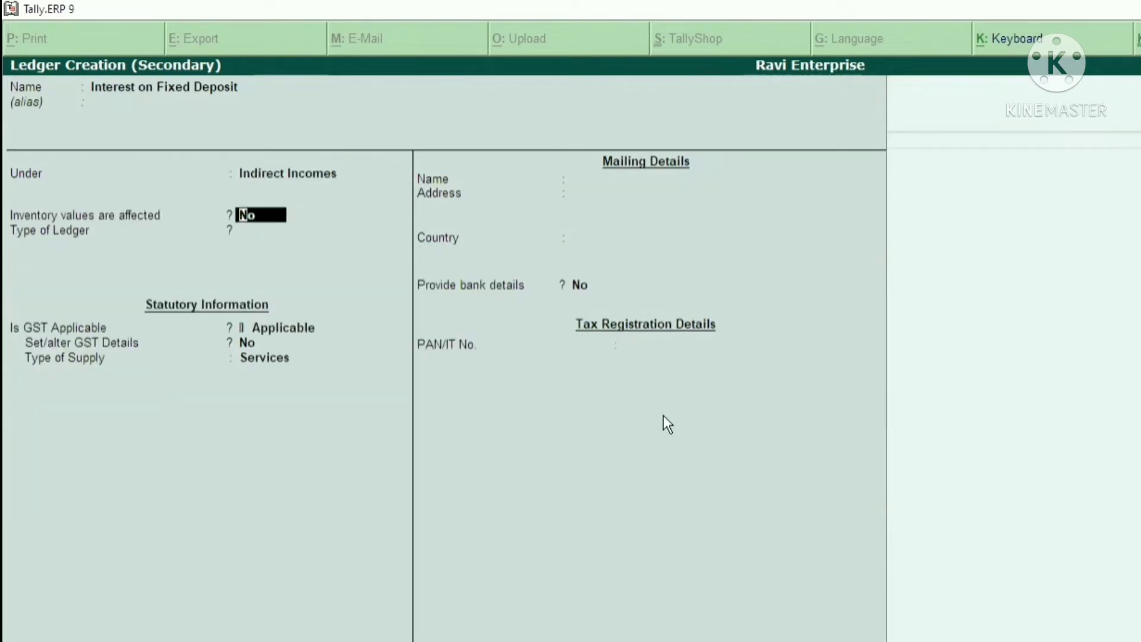
Keep inventory unaffected, ledger type Not Applicable, GST Applicable with Services supply and no bank details, leave PAN blank, and save the ledger
key("Return")
key("Return")
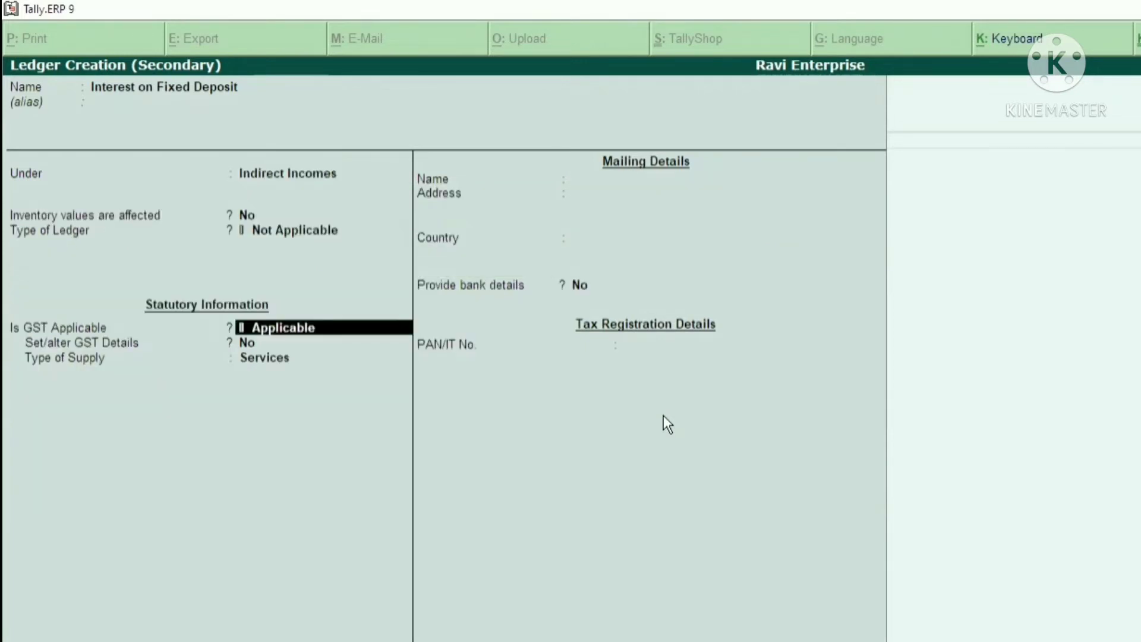
key("Return")
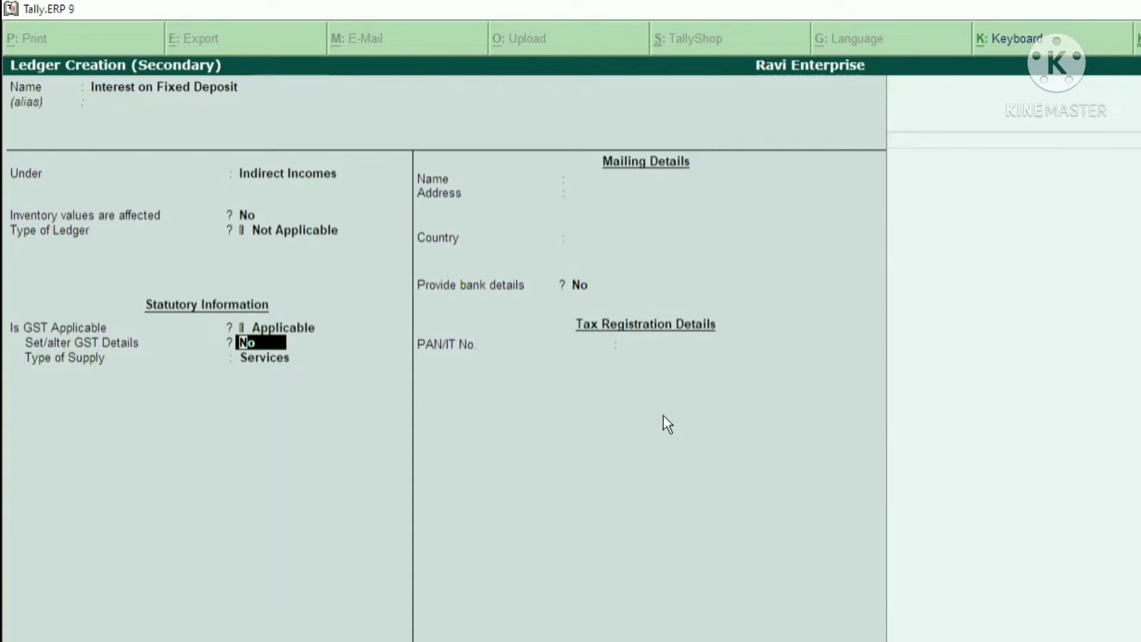
key("Return")
key("Return")
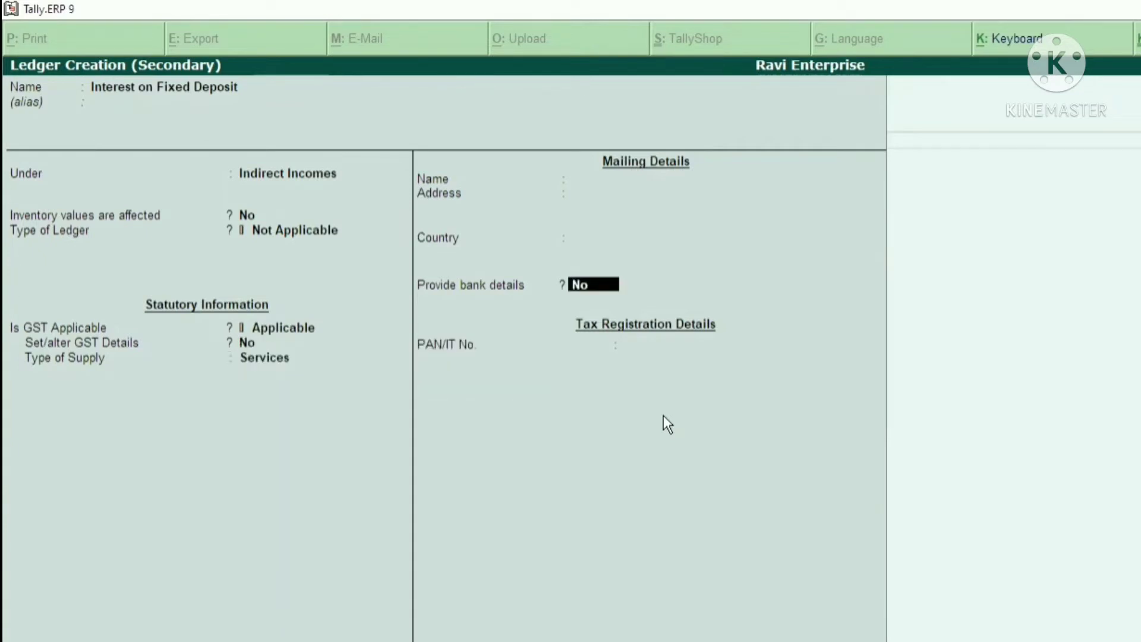
key("Return")
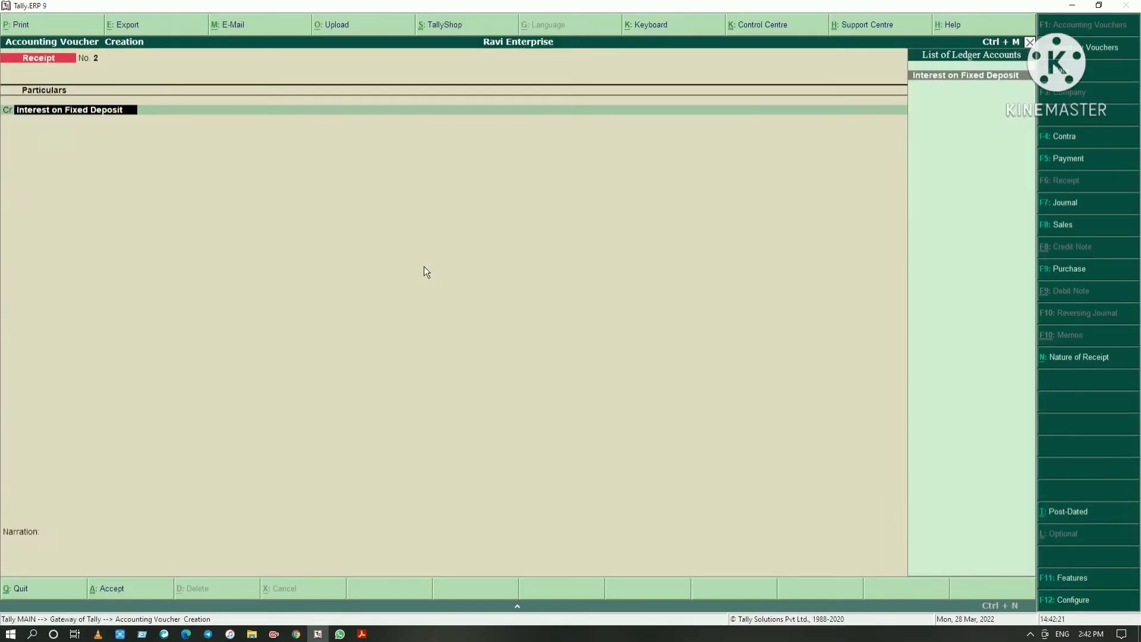
key("Return")
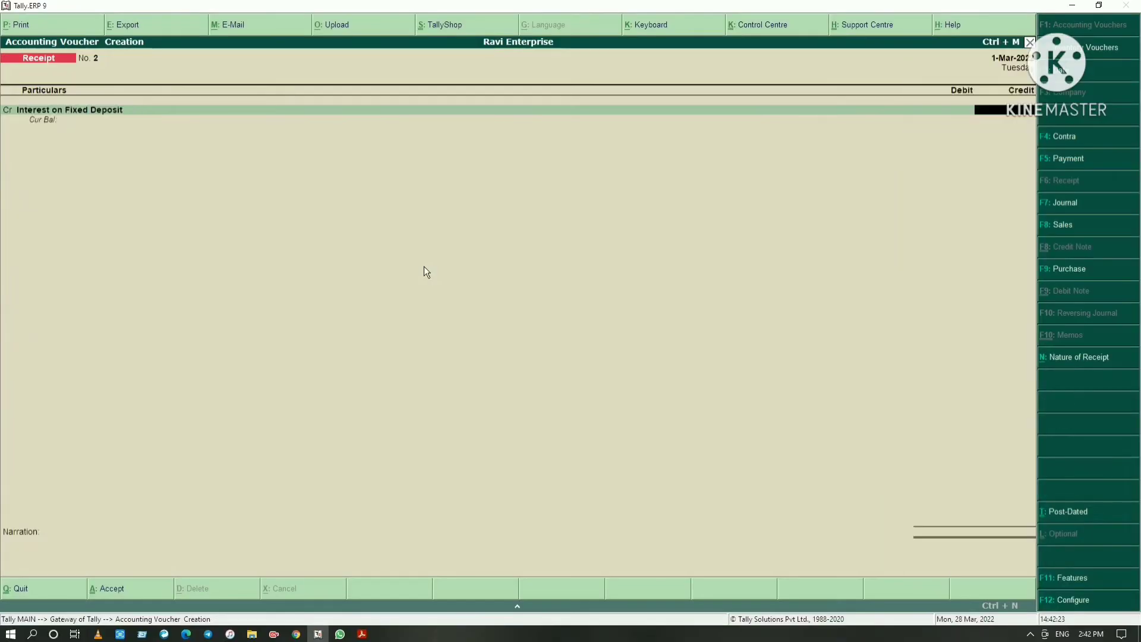
Check the FD interest amount in the PDF and credit 1,05,000 to Interest on Fixed Deposit in Tally.ERP 9
key("alt+Tab")
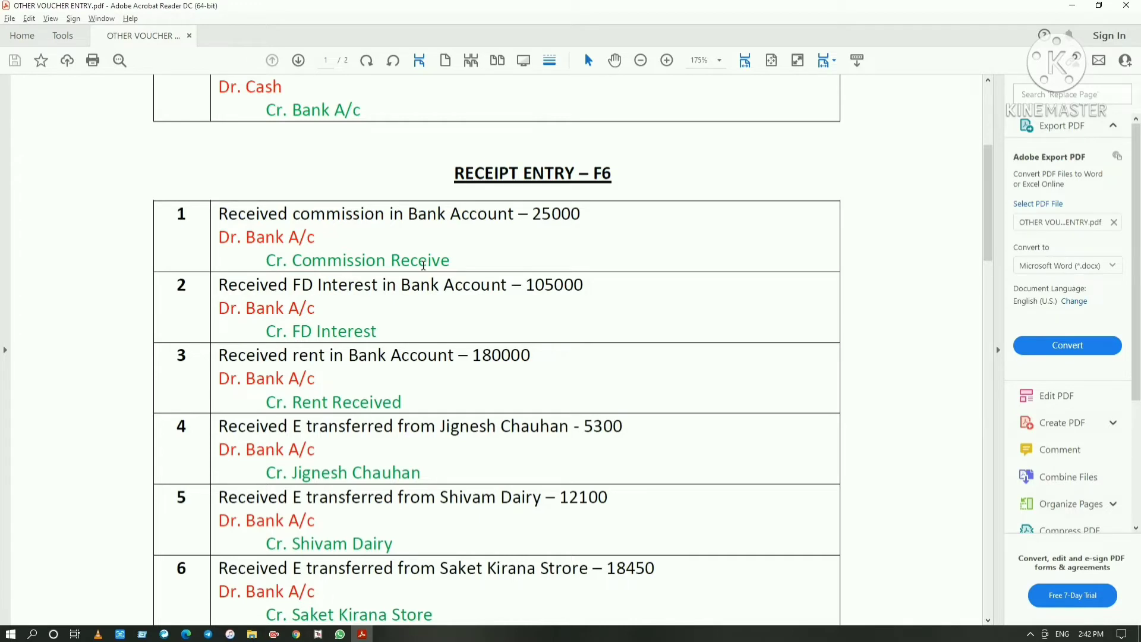
key("alt+Tab")
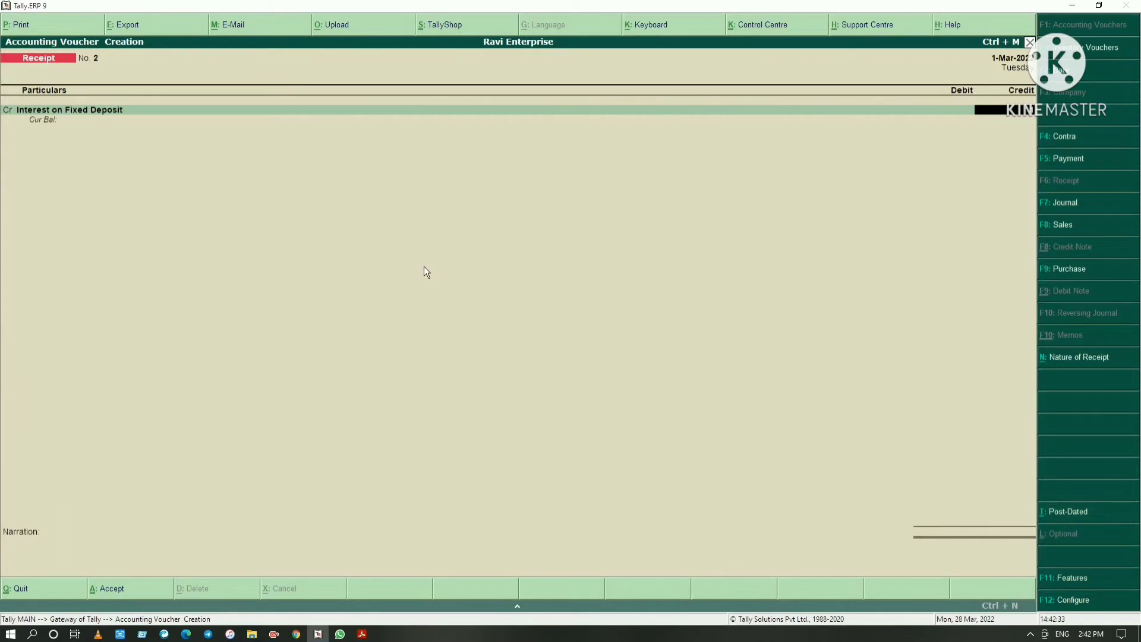
type("105000")
key("Return")
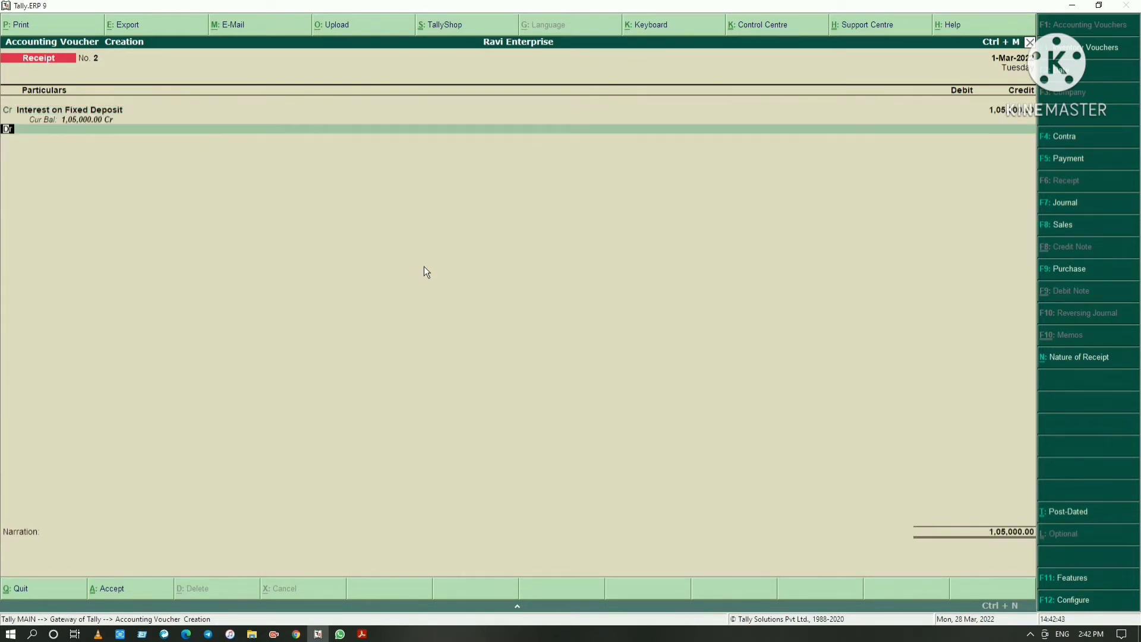
Check the debit account in the PDF and debit 1,05,000 to HDFC Bank Current Account in the receipt voucher
key("alt+Tab")
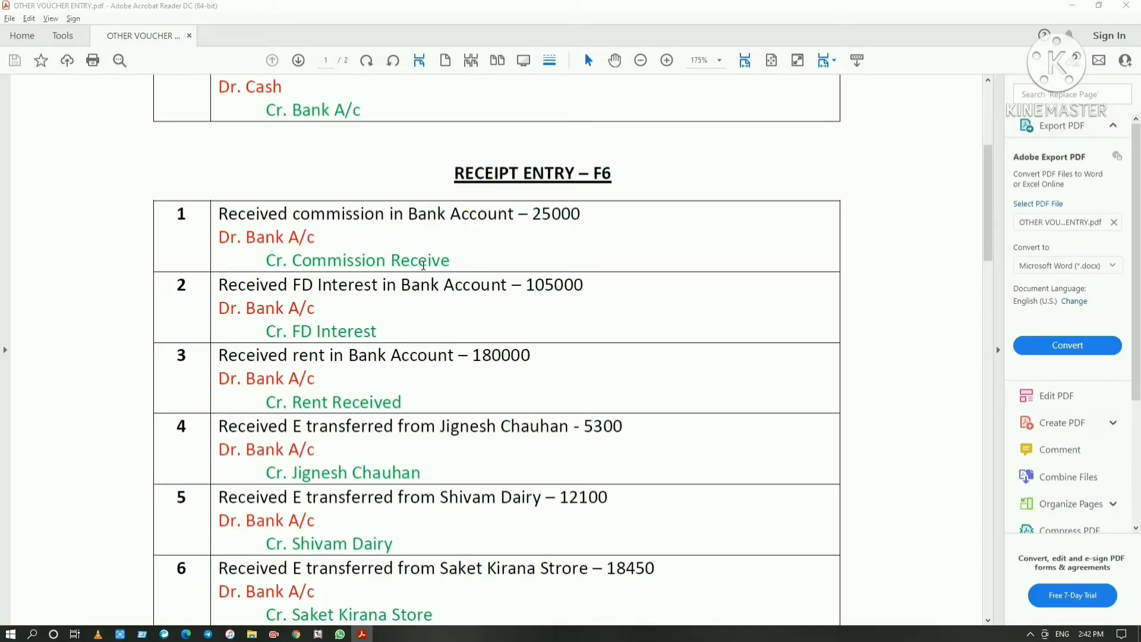
key("alt+Tab")
type("Hdf")
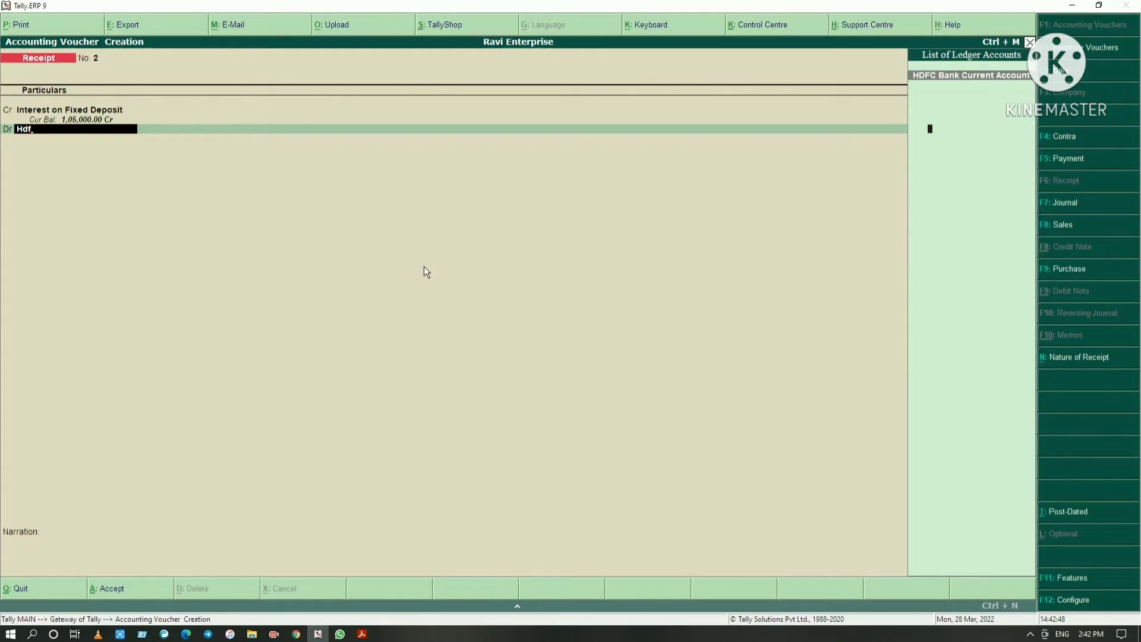
key("Return")
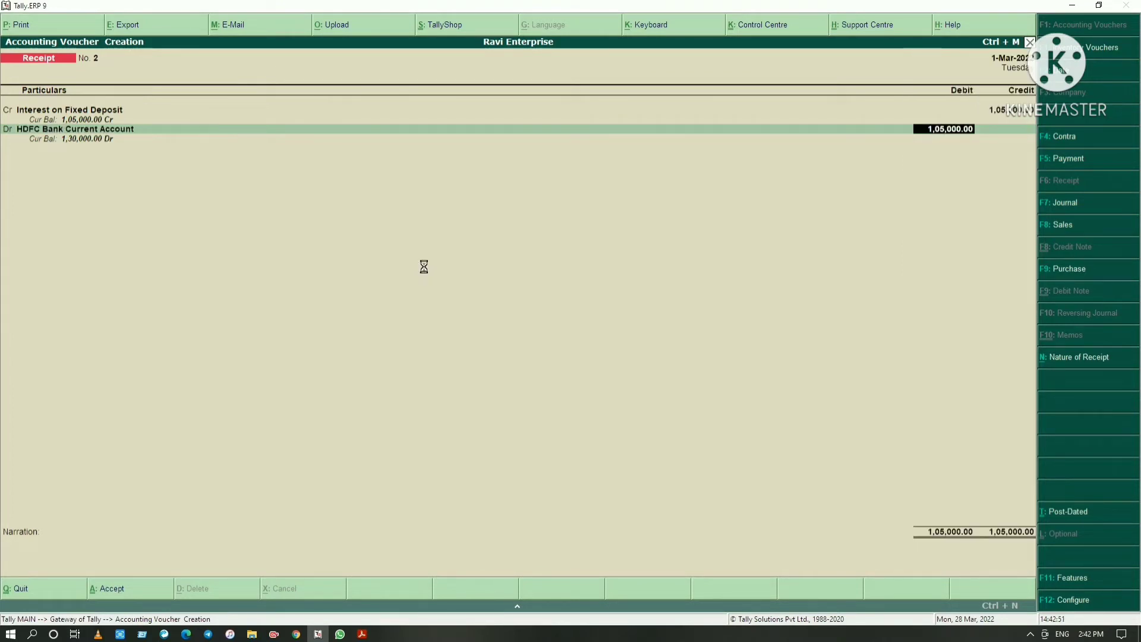
key("Return")
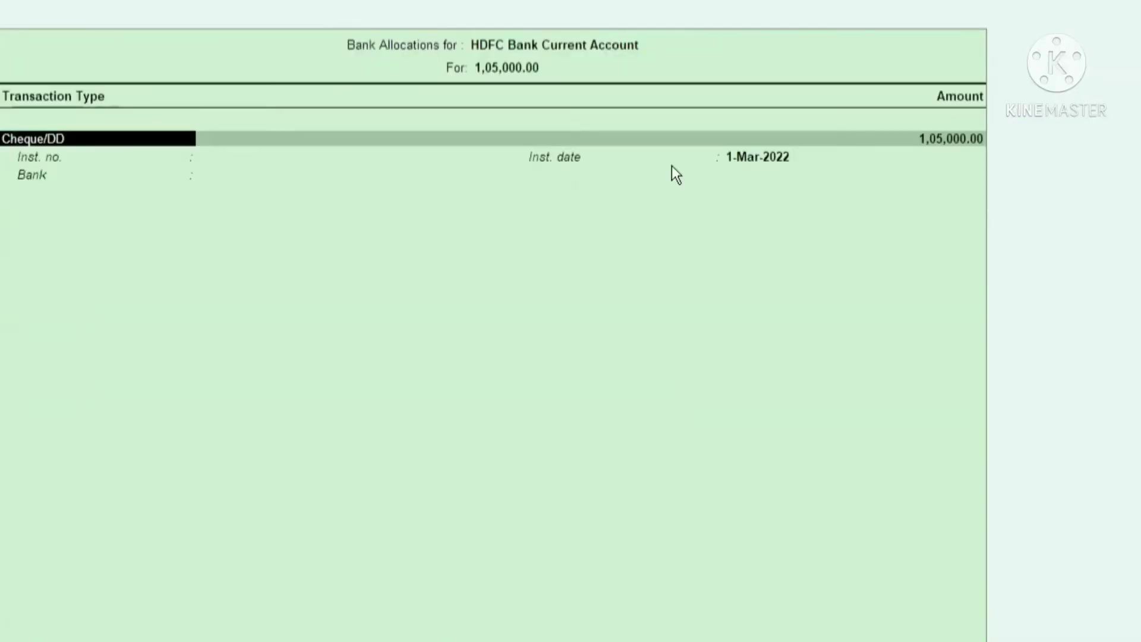
Allocate the bank amount as an e-Fund Transfer dated 1-Mar-2022 via NEFT, with no instrument number and bank Not Applicable
key("Down")
key("Return")
key("Return")
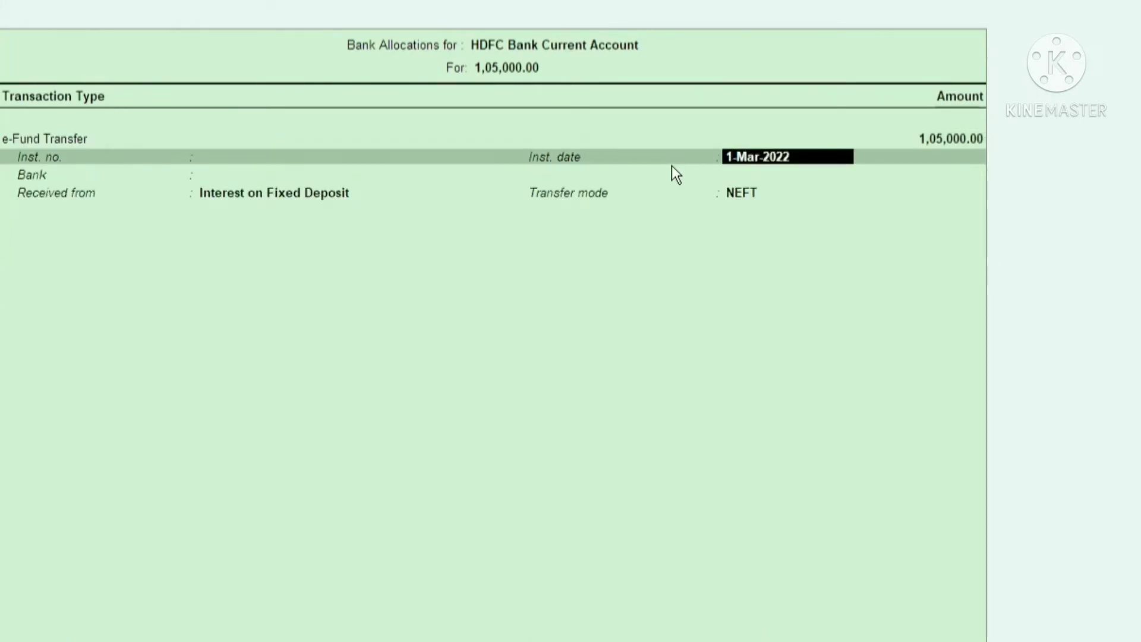
key("Return")
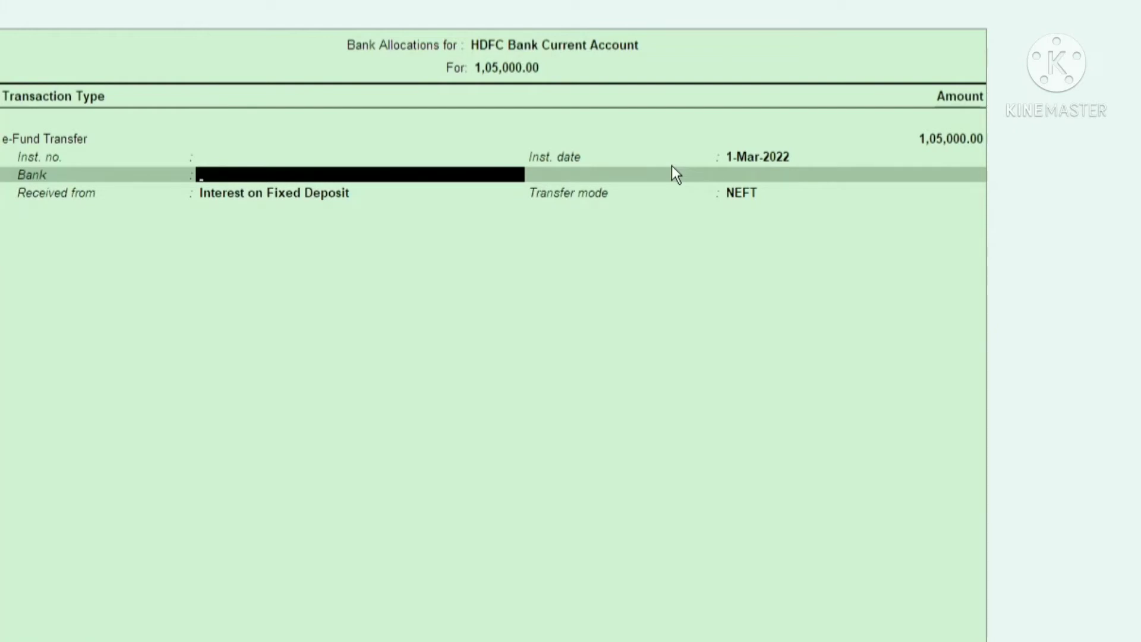
key("Return")
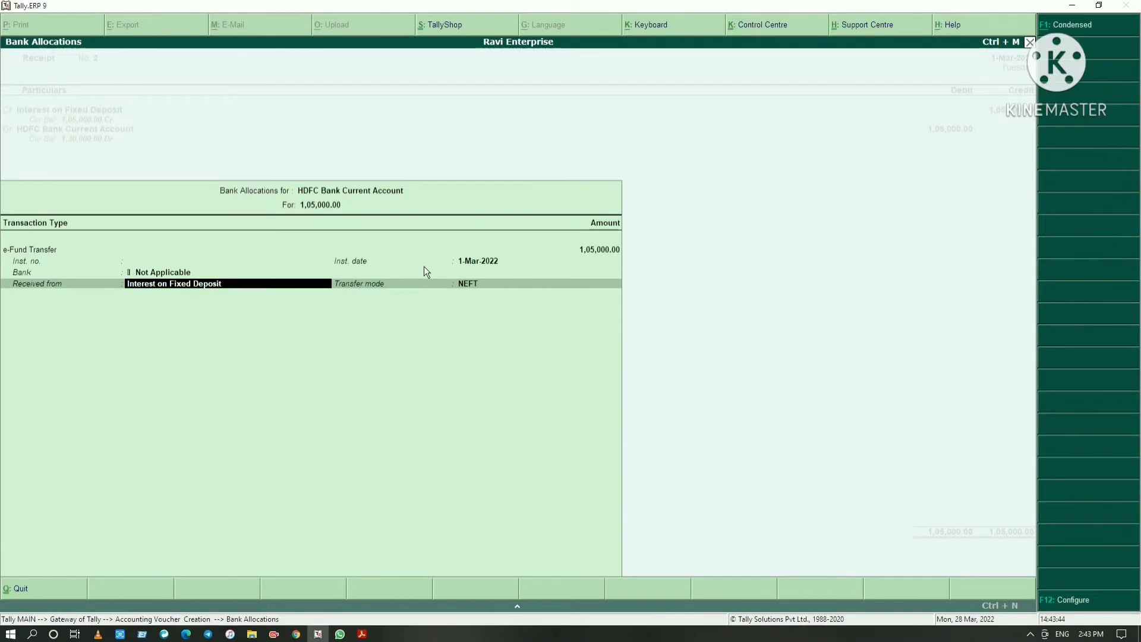
key("Return")
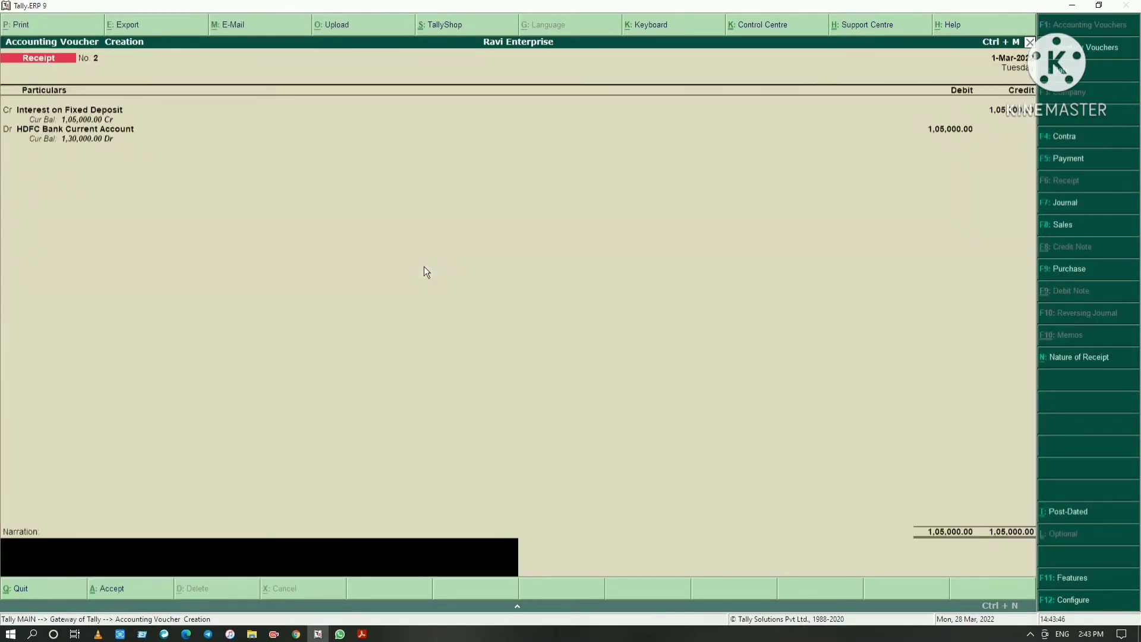
Save the fixed deposit interest receipt without a narration and switch to the PDF to read the third receipt entry
key("Return")
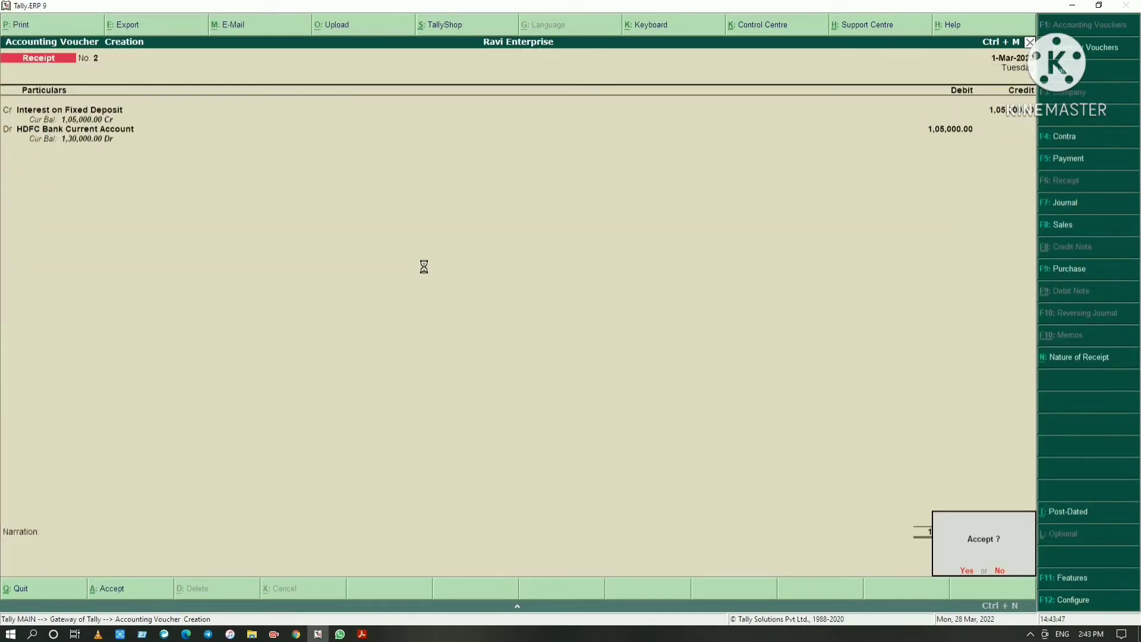
key("Return")
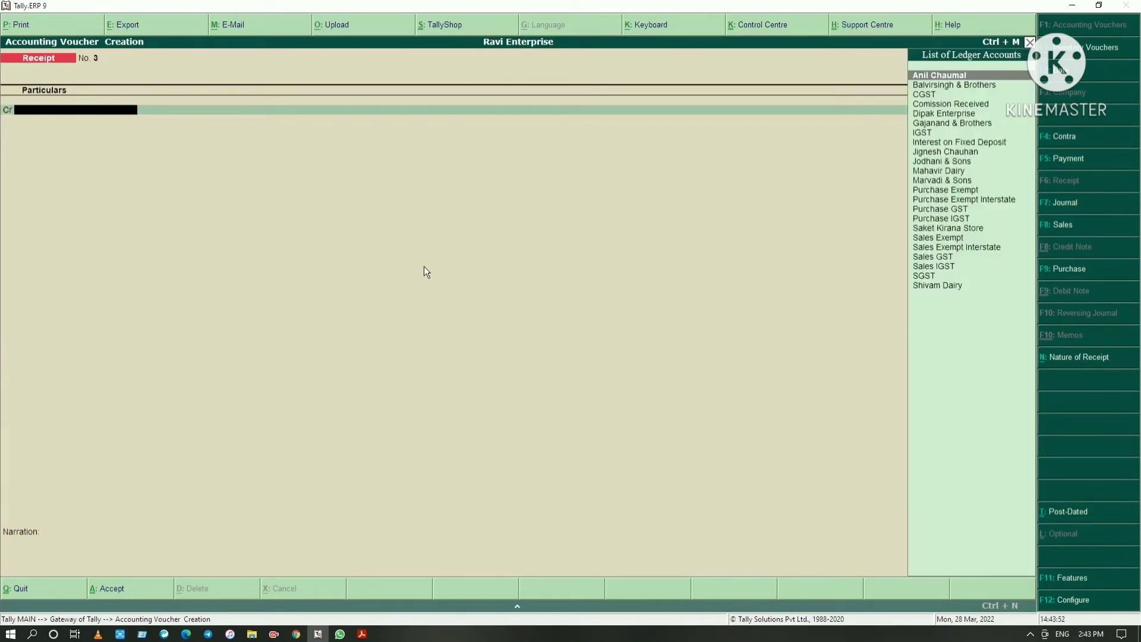
key("alt+Tab")
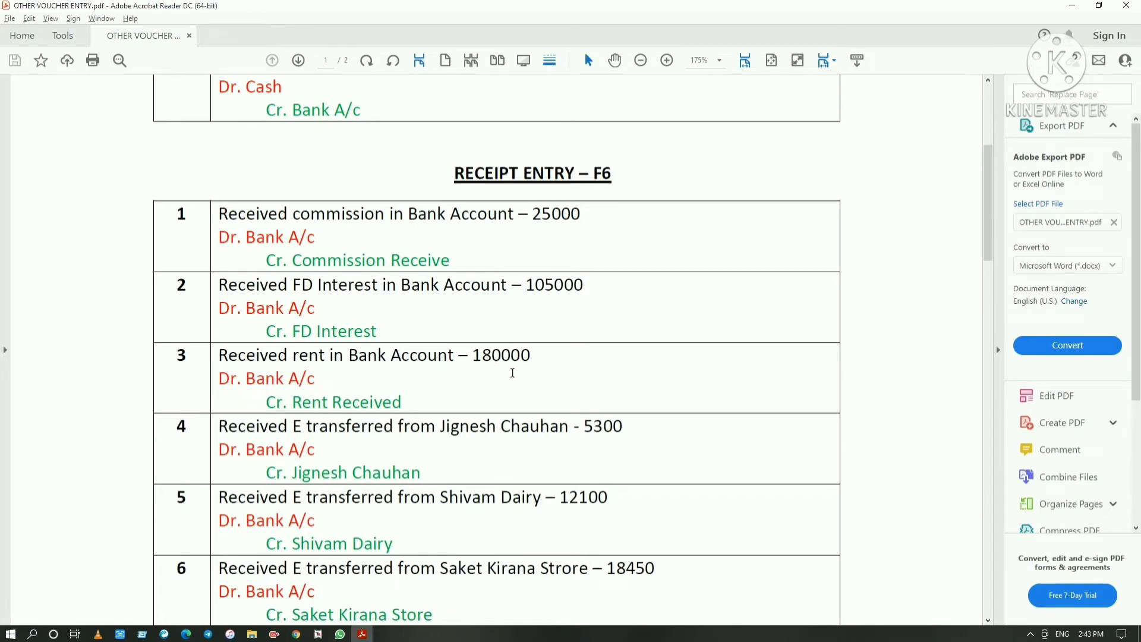
Return to Tally.ERP 9 and start a new ledger named Rent Received under Indirect Incomes, without an alias
key("alt+Tab")
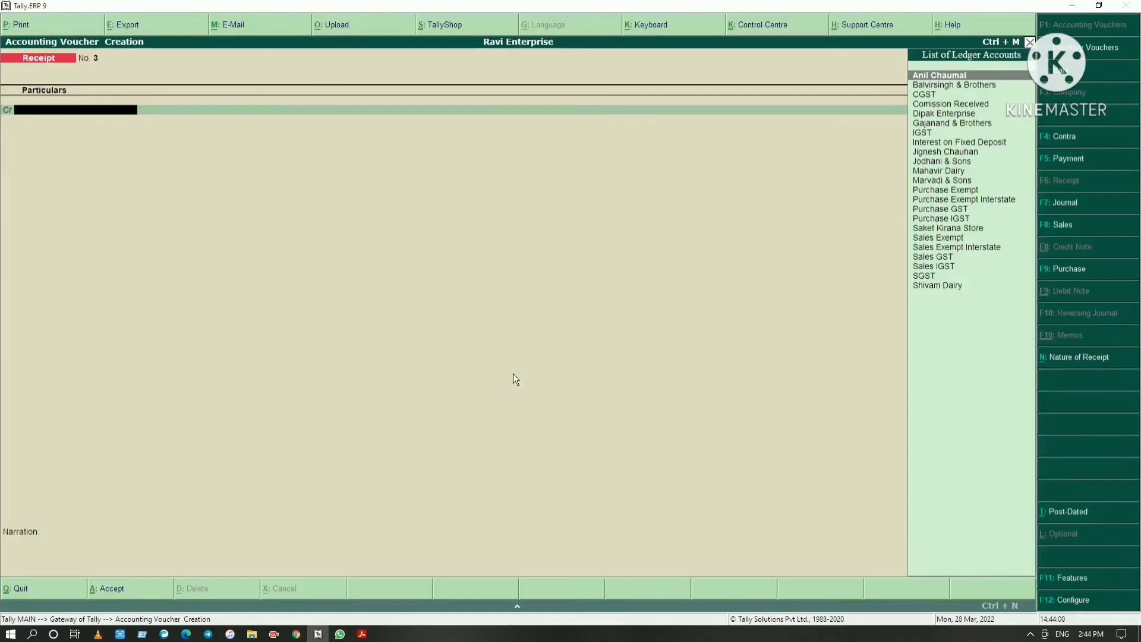
key("alt+Tab")
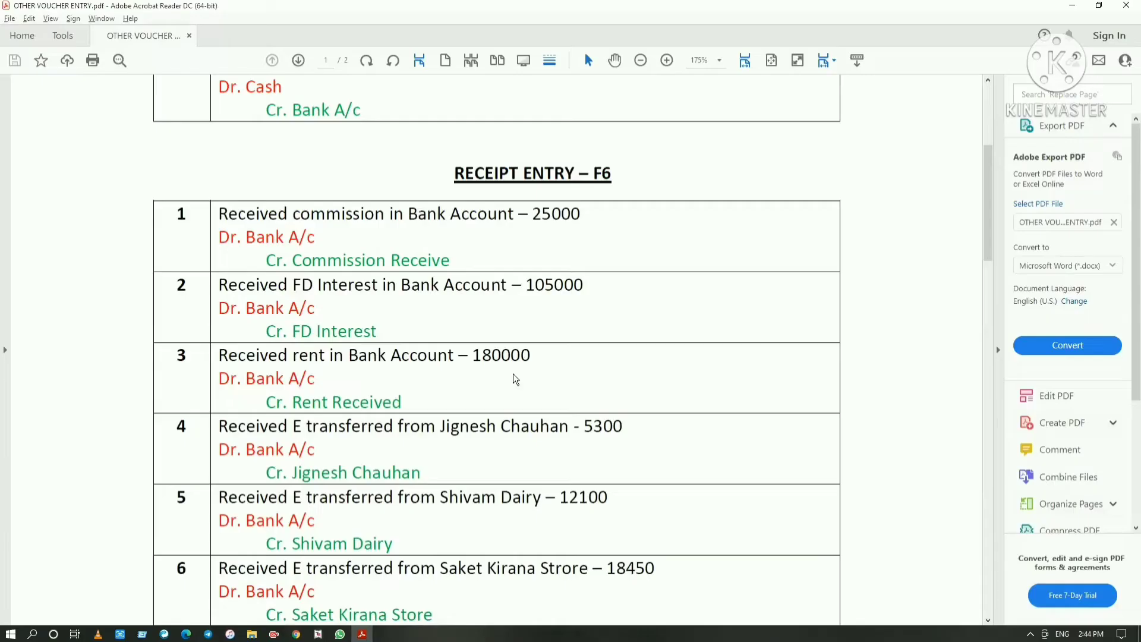
key("alt+Tab")
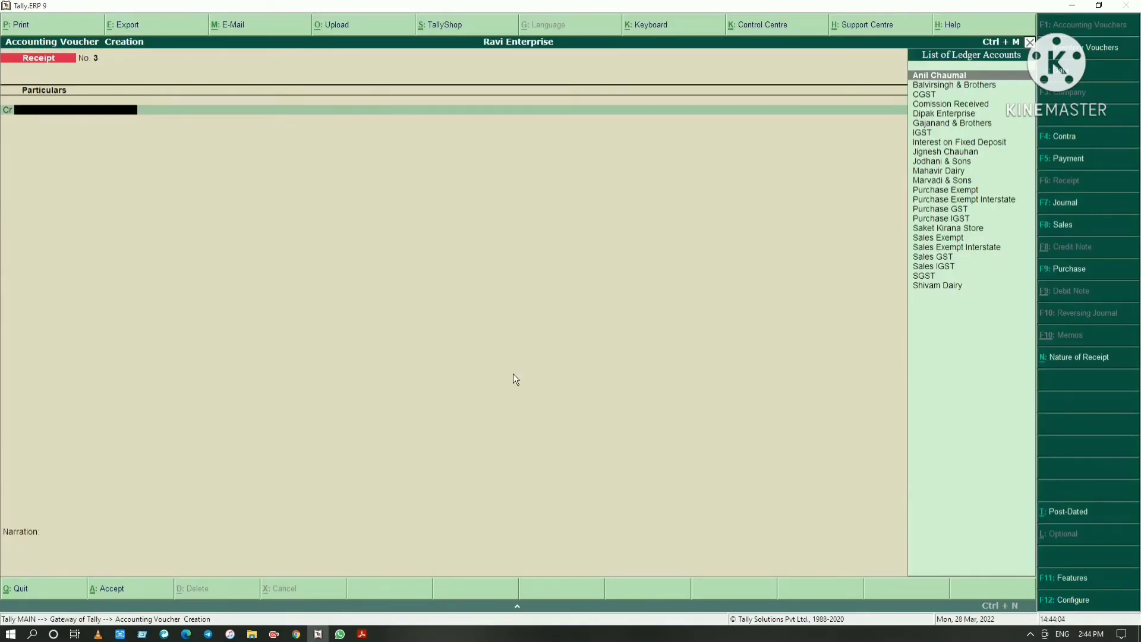
key("alt+c")
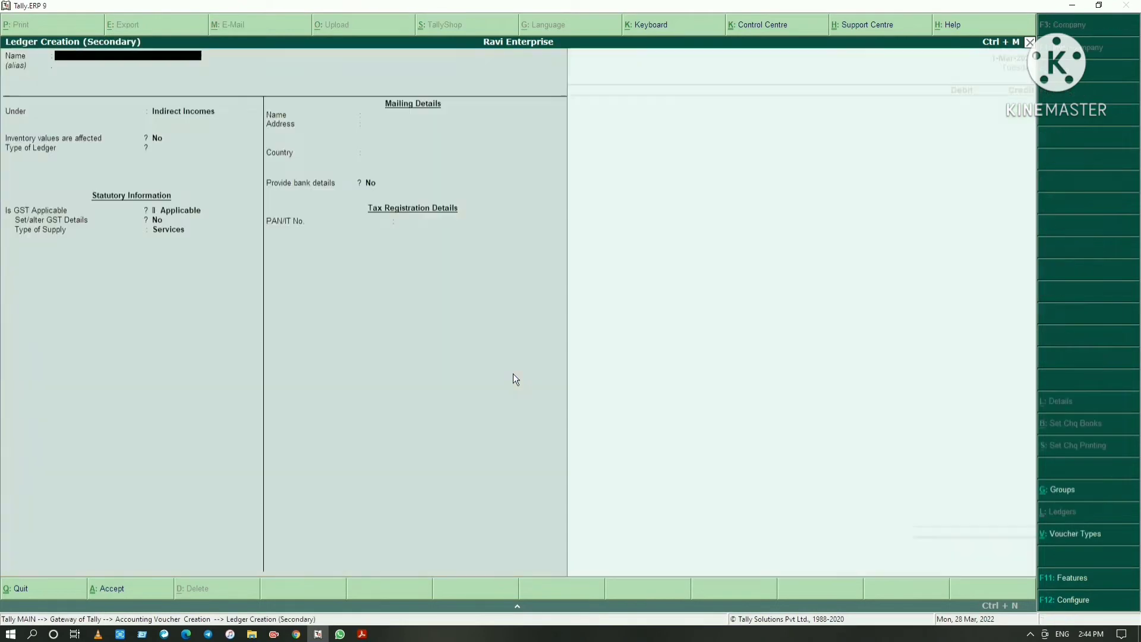
type("Rent Rec")
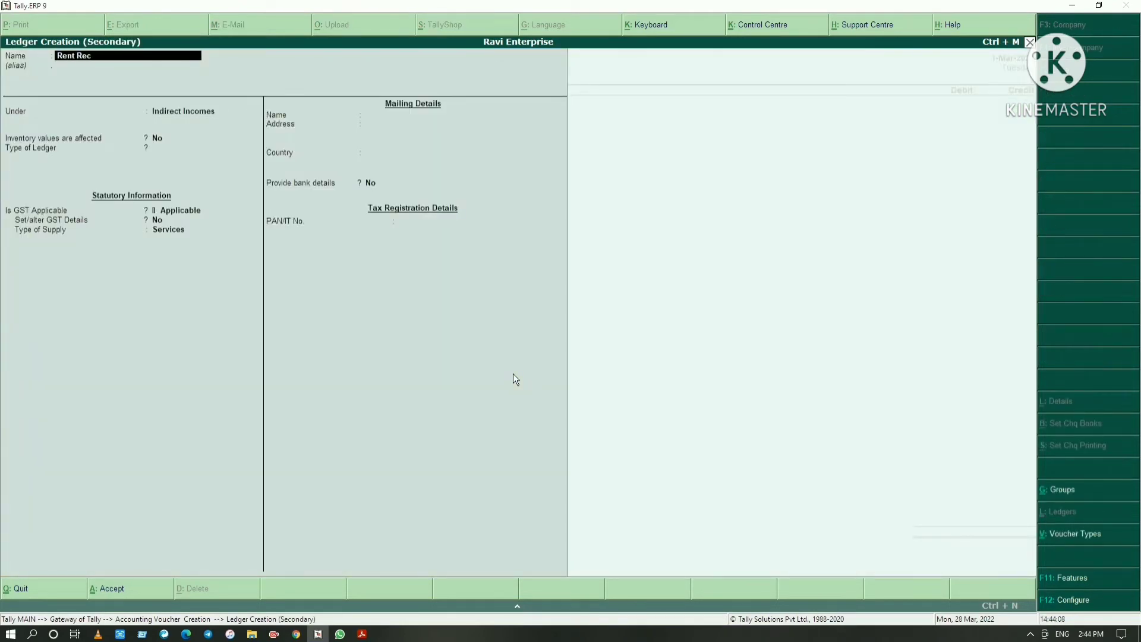
type("eive")
key("Return")
key("Return")
key("Return")
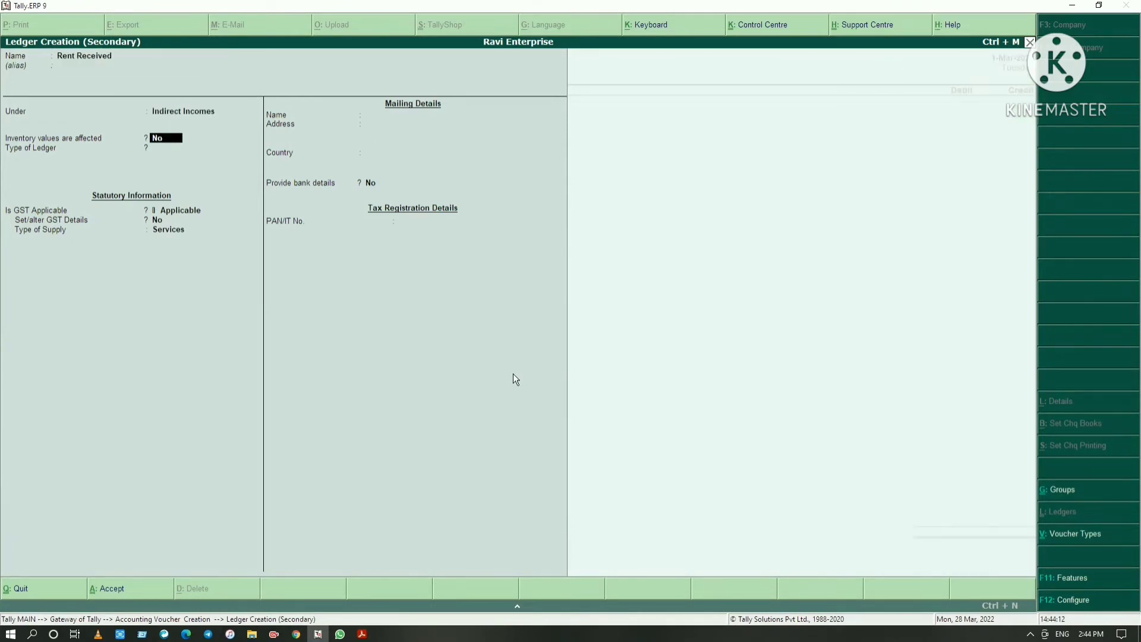
Save the Rent Received ledger with inventory unaffected, ledger type Not Applicable, GST Applicable, no GST details and supply type Services
key("Return")
key("Return")
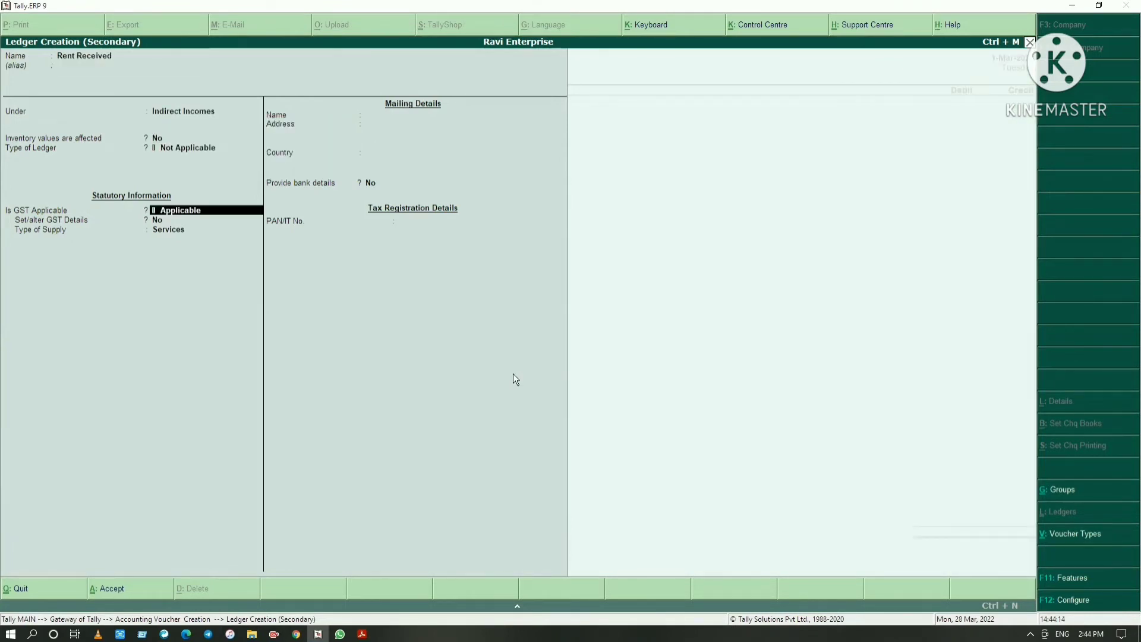
key("Return")
key("Return")
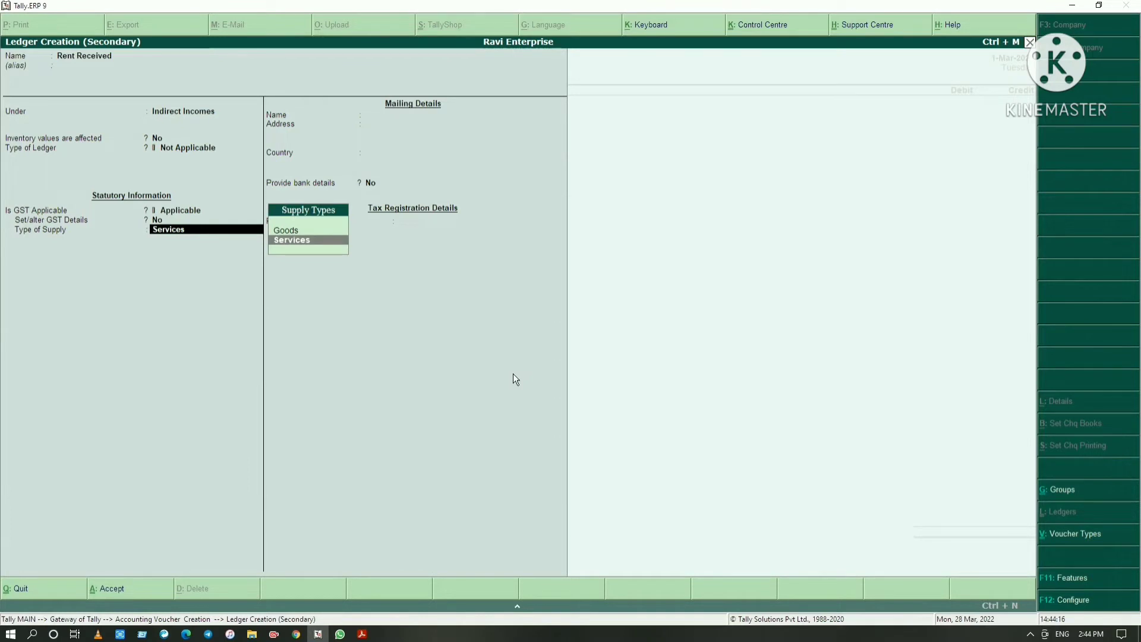
key("Return")
key("Return")
key("Return")
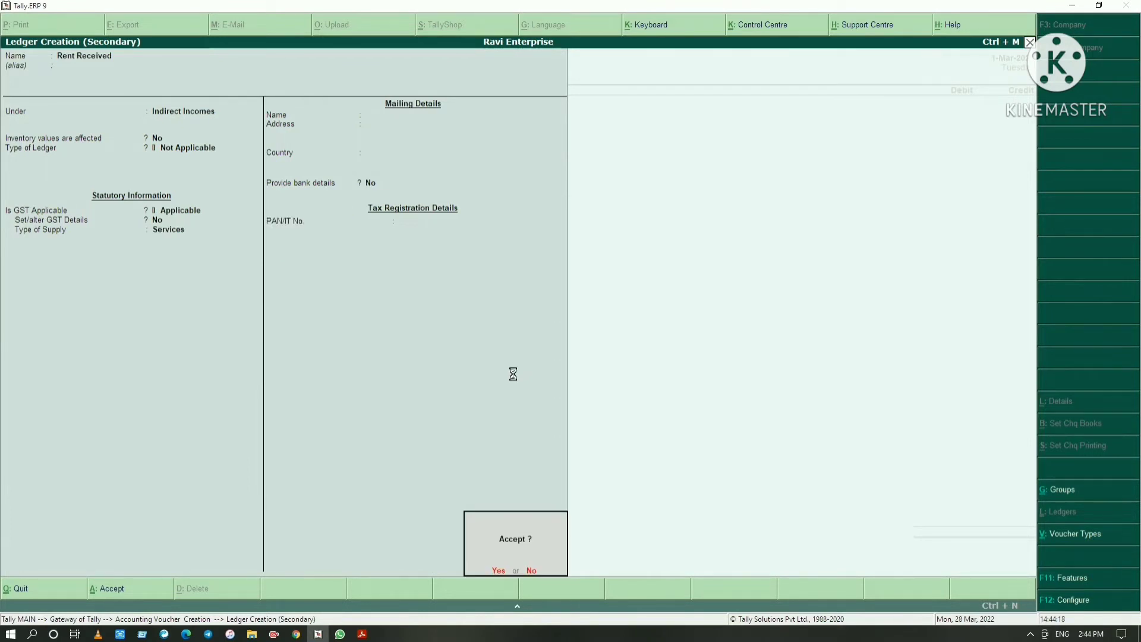
Check the rent amount in the PDF and credit 1,80,000 to Rent Received in the receipt voucher
key("Return")
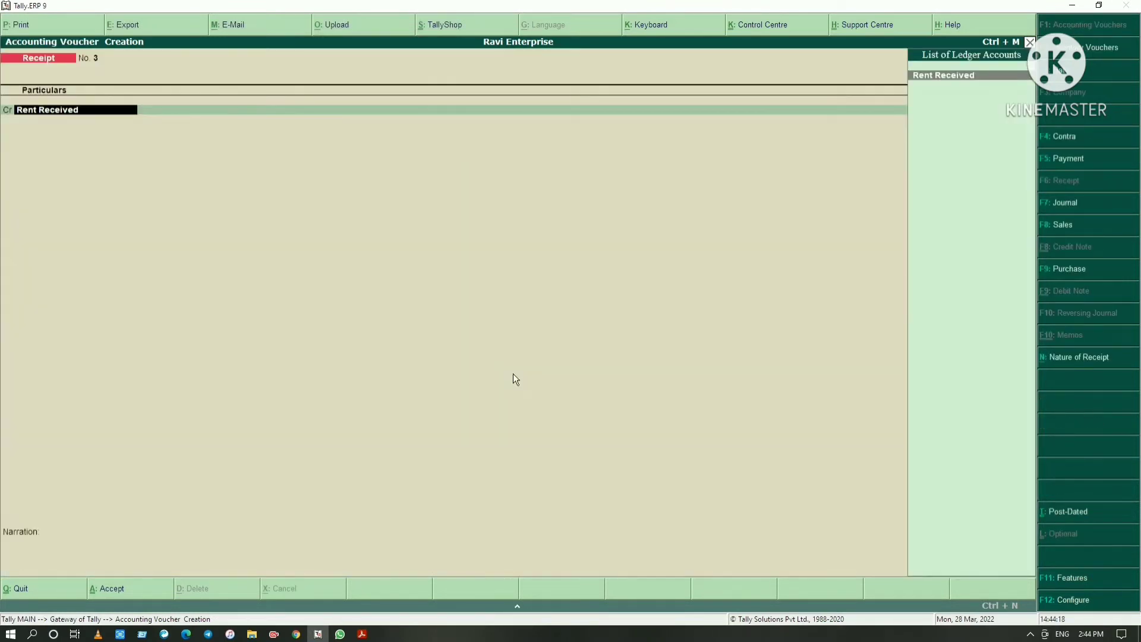
key("Return")
key("alt+Tab")
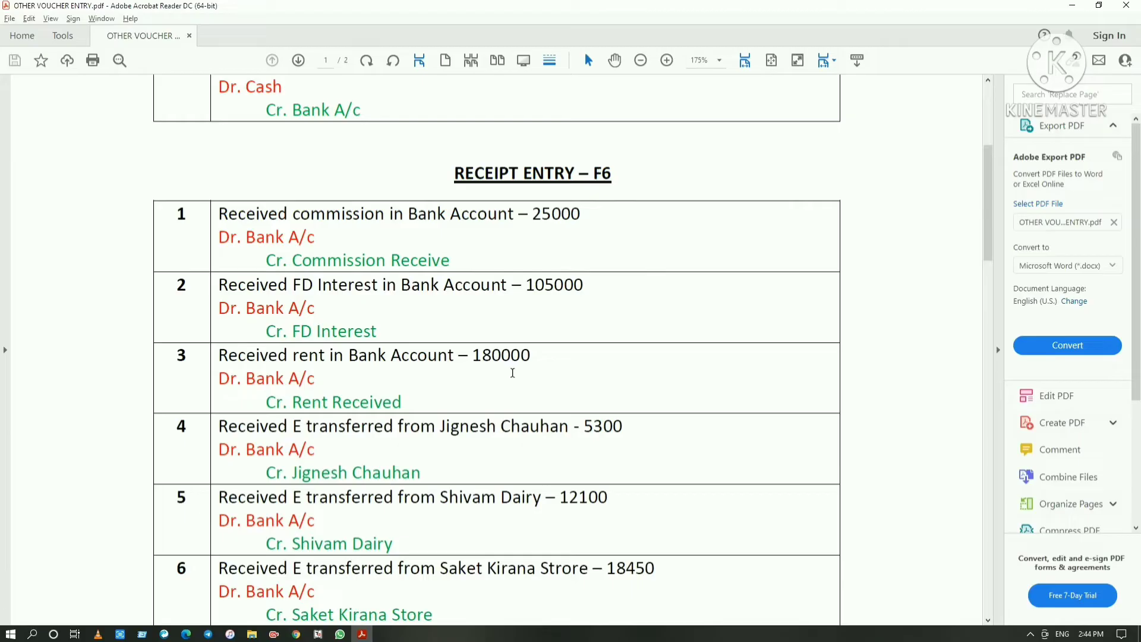
key("alt+Tab")
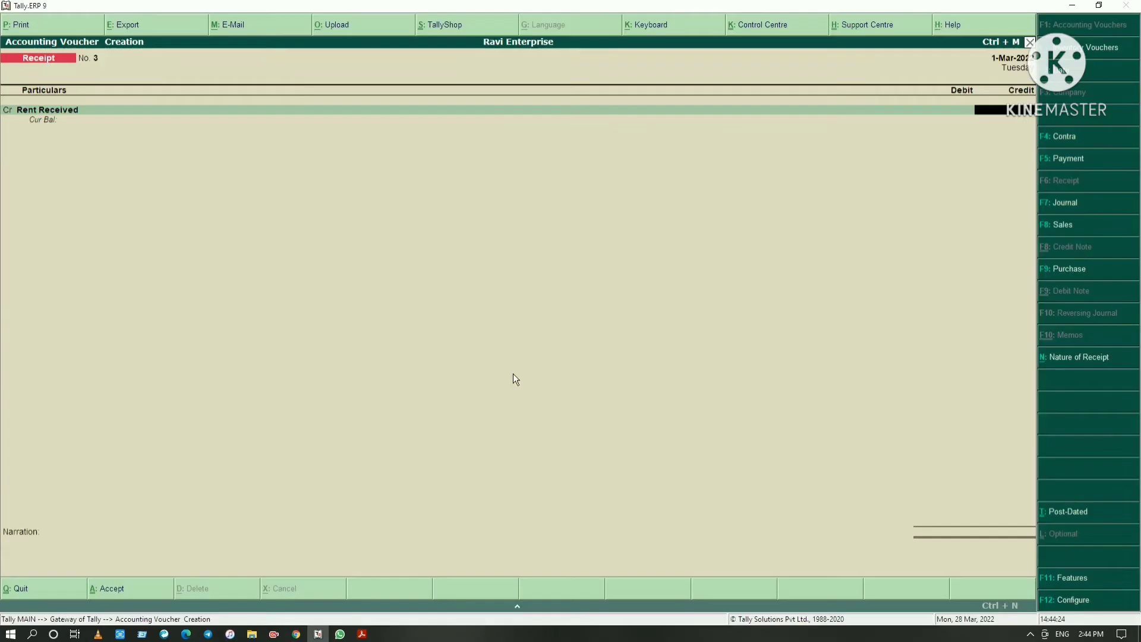
type("180000")
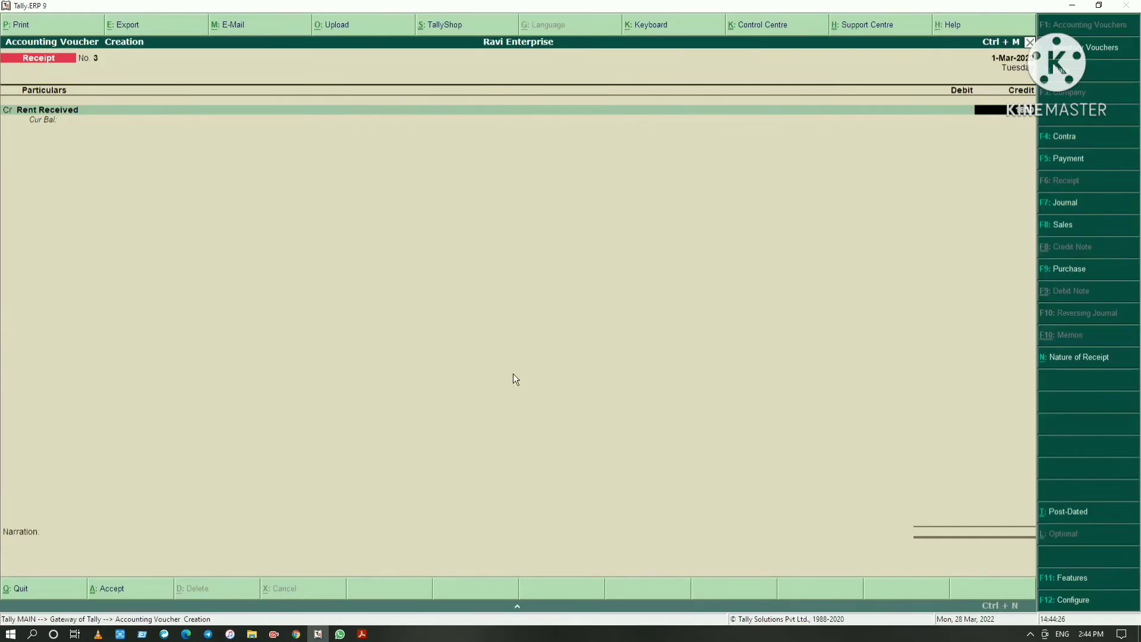
key("Return")
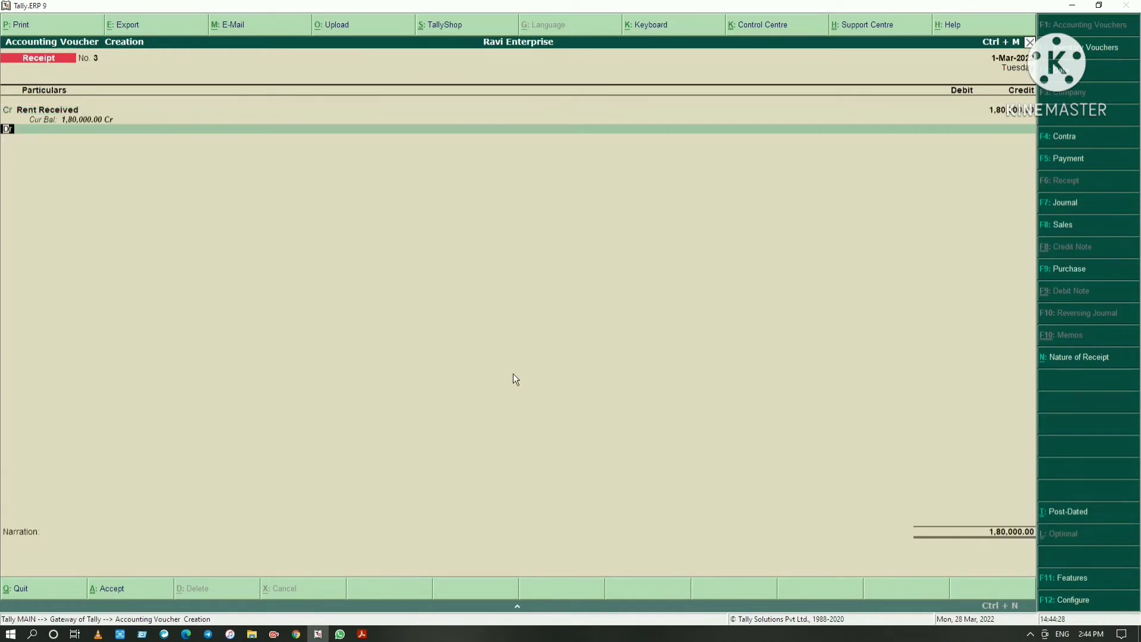
Debit 1,80,000 to HDFC Bank Current Account in the rent receipt voucher
key("Return")
type("Hdfc")
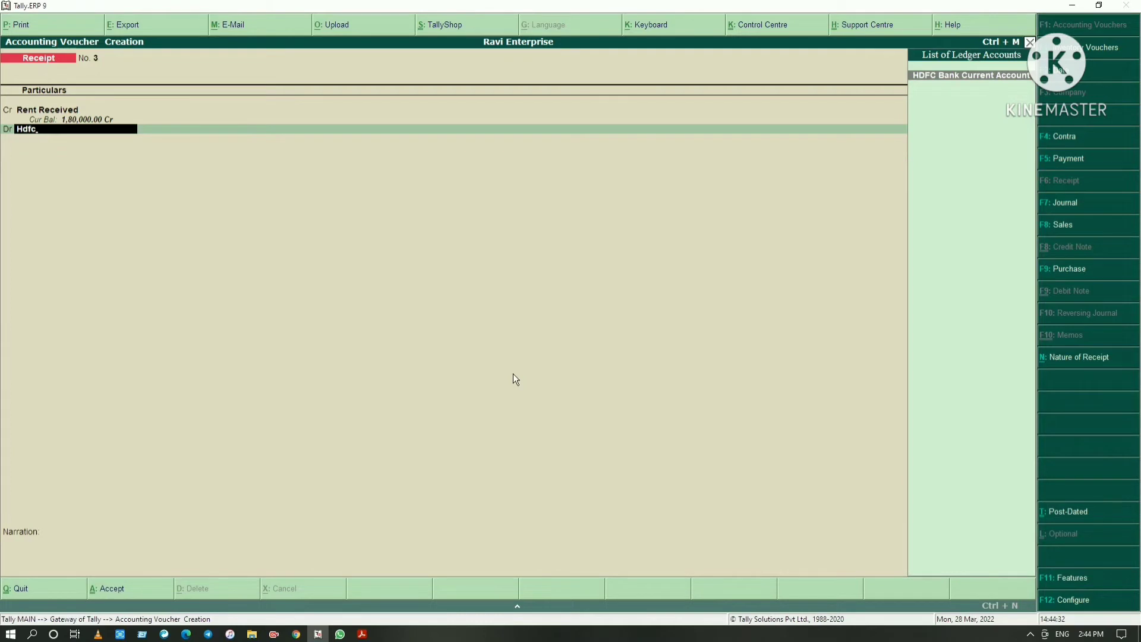
key("Return")
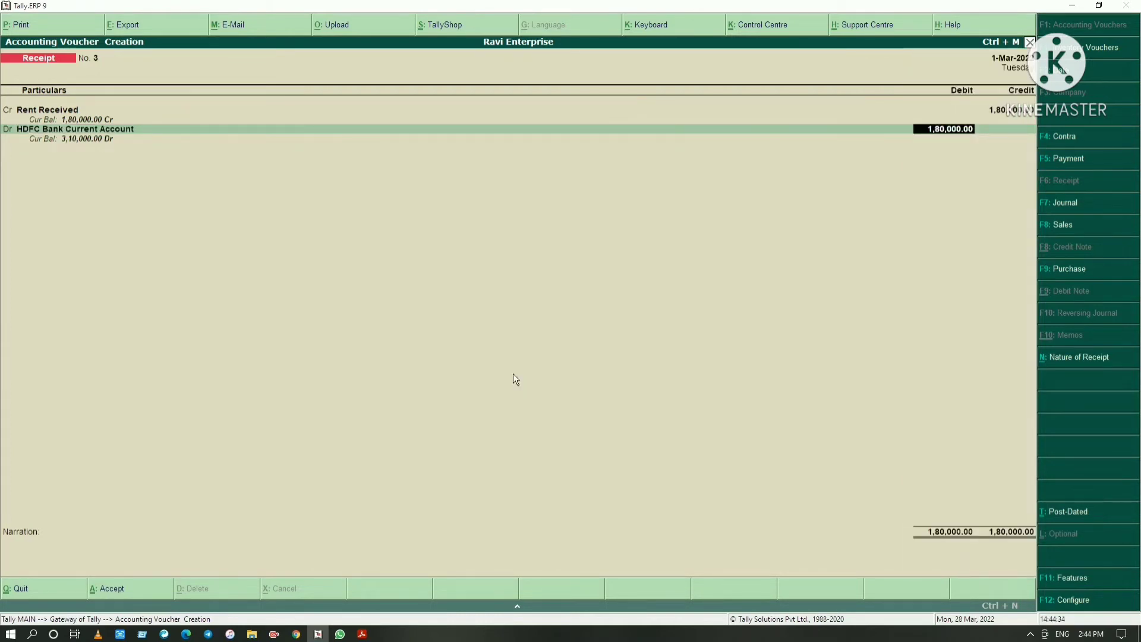
key("Return")
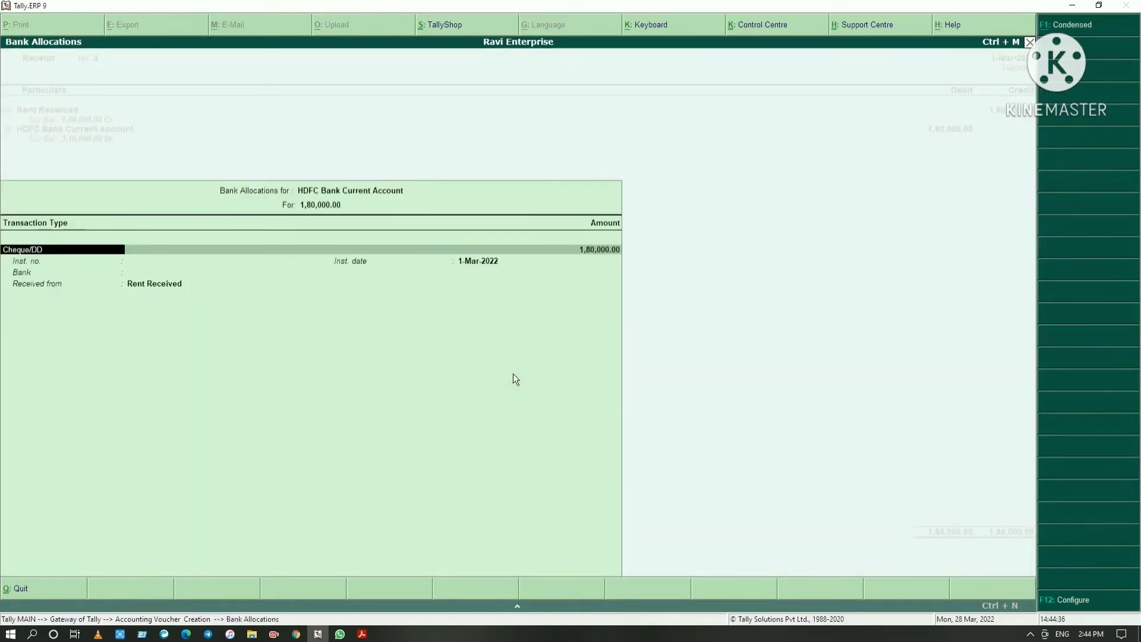
Allocate the 1,80,000 bank amount as Others dated 1-Mar-2022, with no instrument number, bank Not Applicable and received from Rent Received
key("Return")
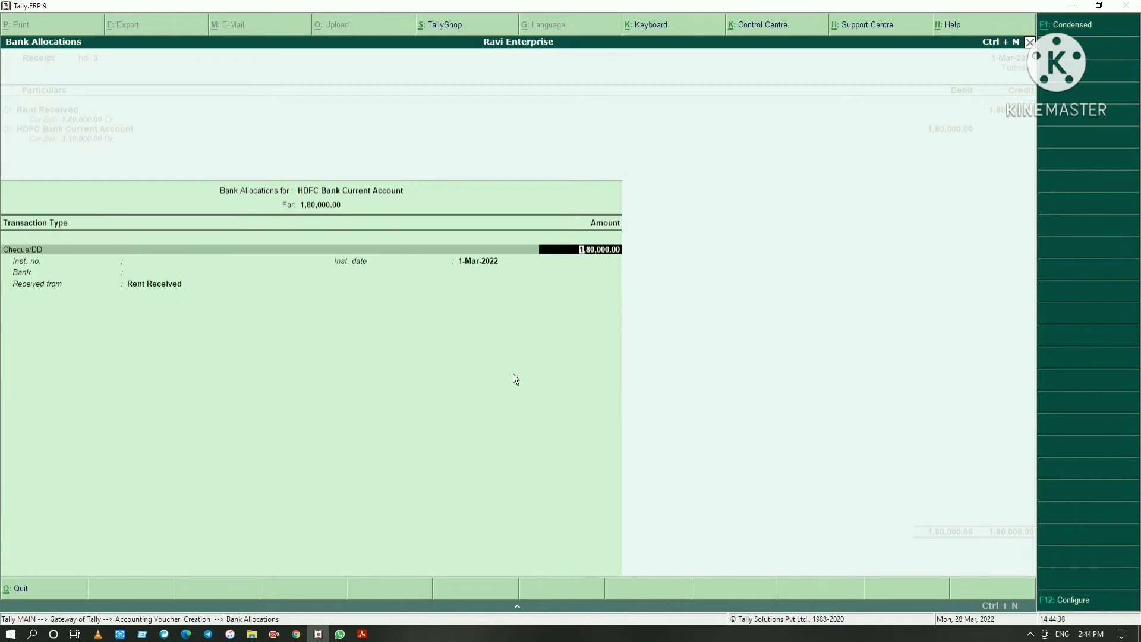
key("BackSpace")
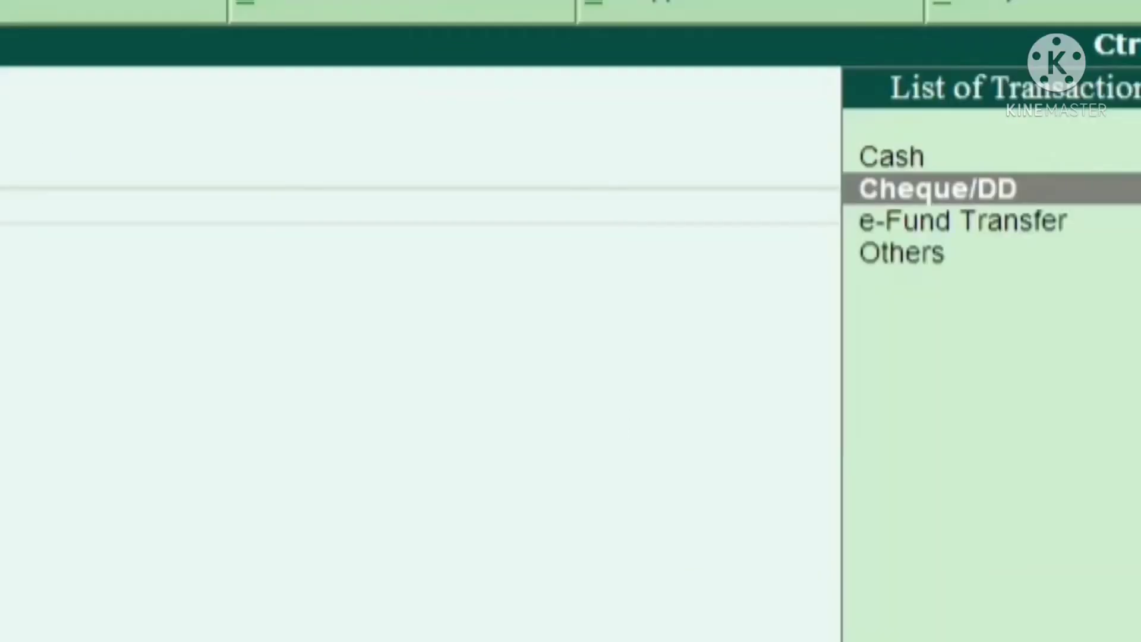
key("Down")
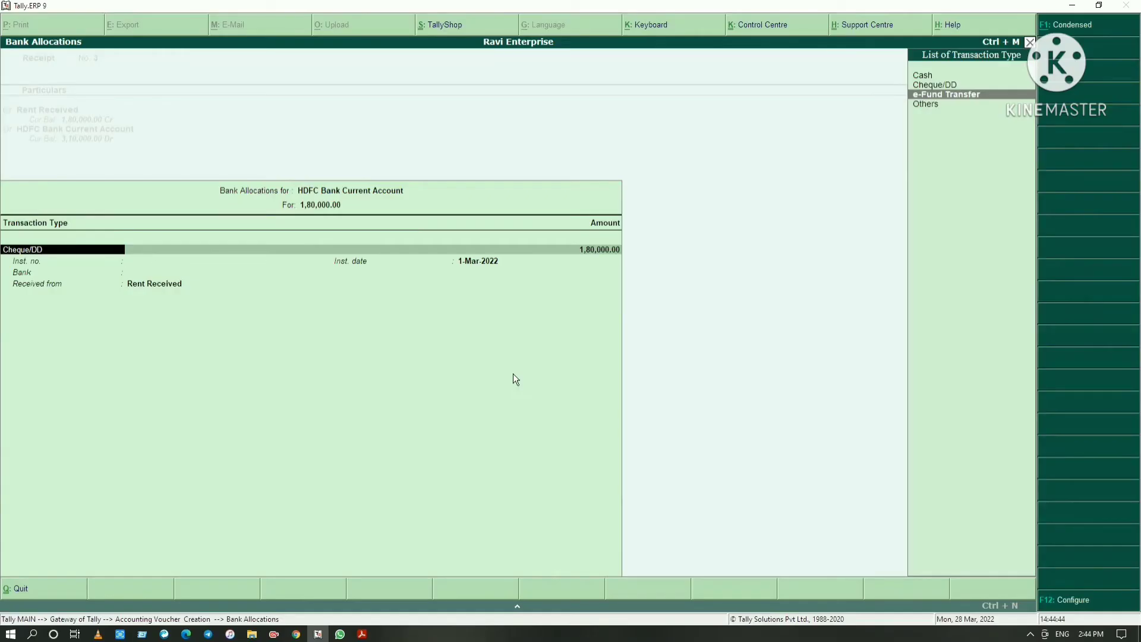
key("Down")
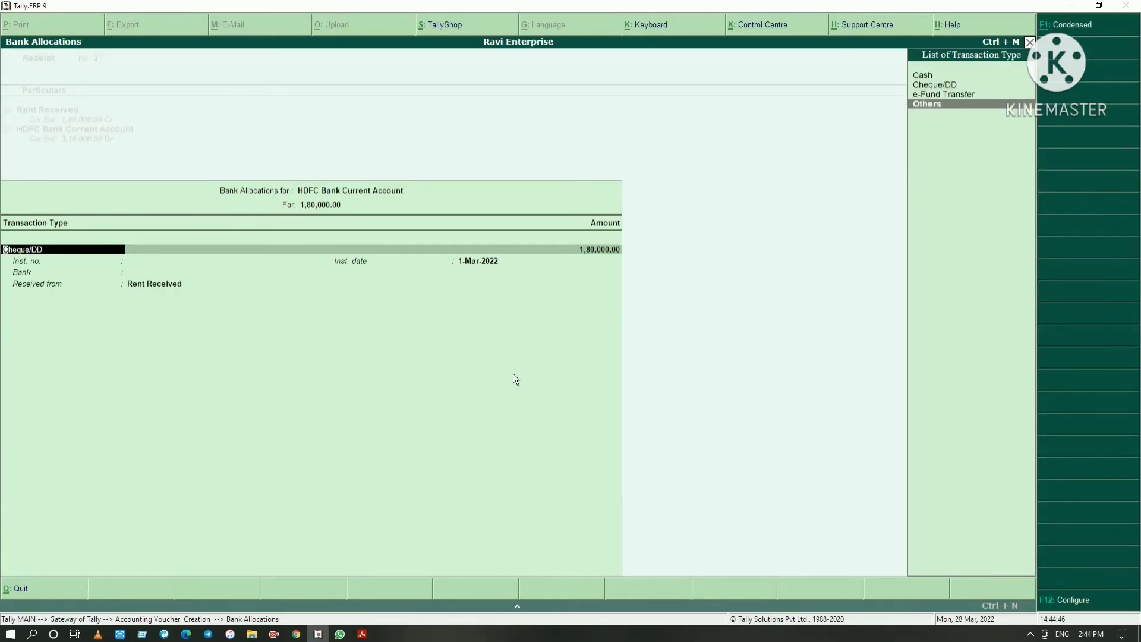
key("Return")
key("Return")
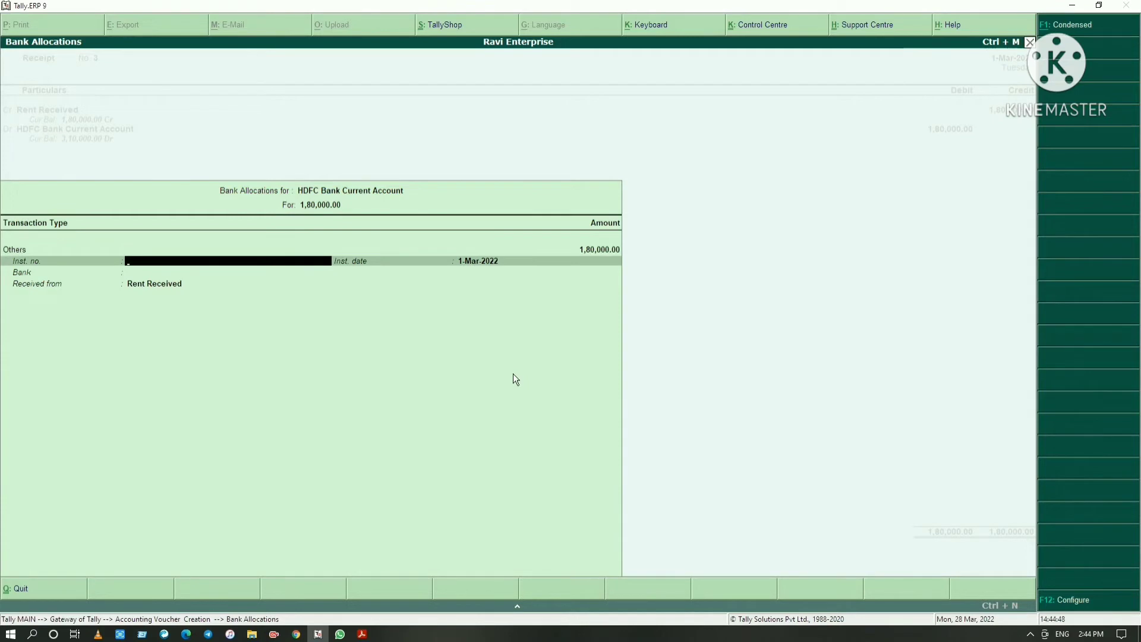
key("Return")
key("Return")
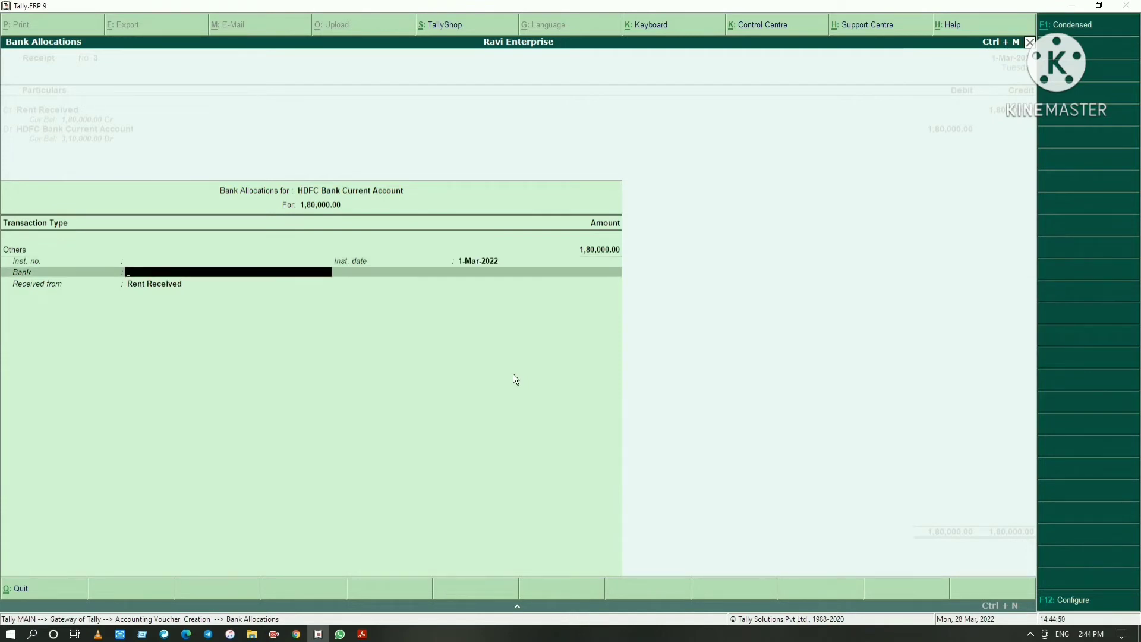
key("Return")
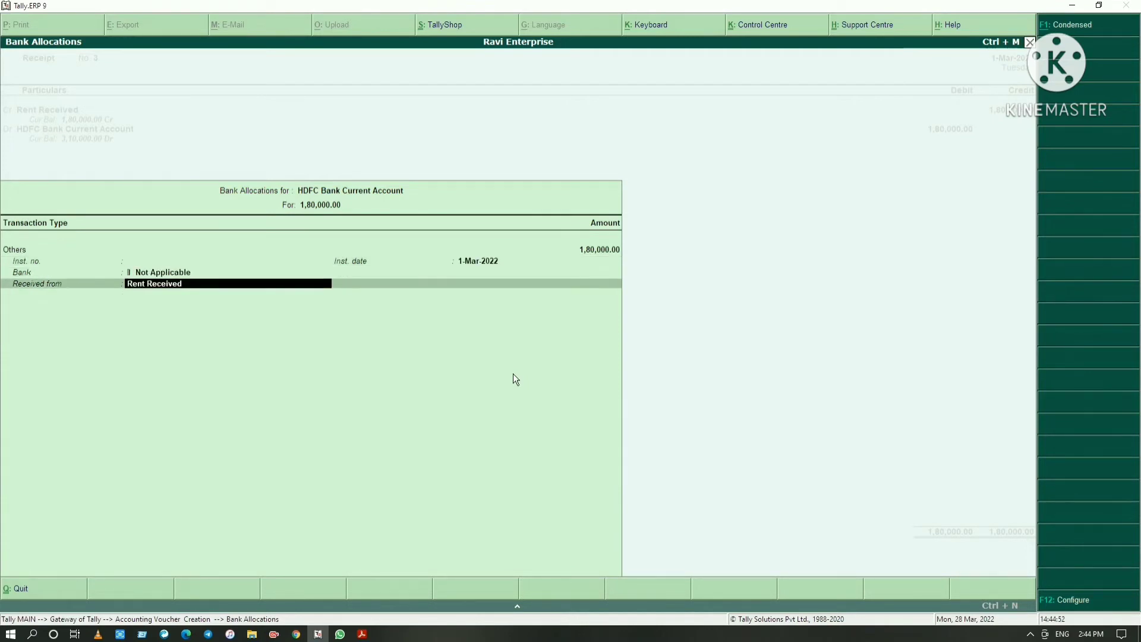
key("Return")
key("Return")
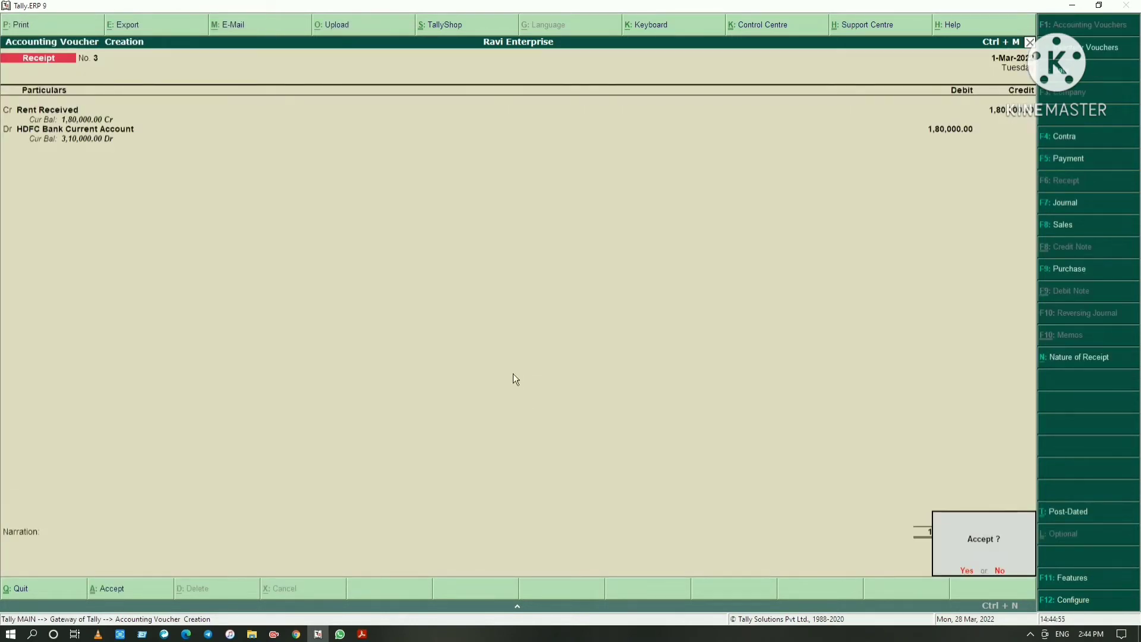
Save the rent receipt without a narration and switch to the PDF to read the fourth receipt entry
key("Return")
key("alt+Tab")
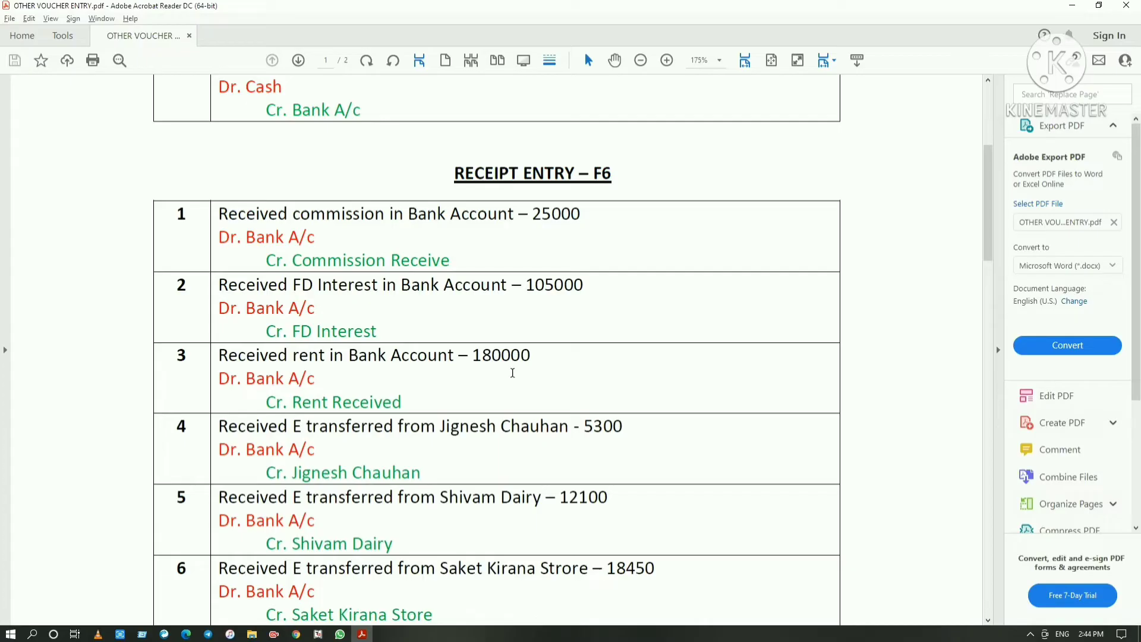
scroll(512, 372, "down", 1)
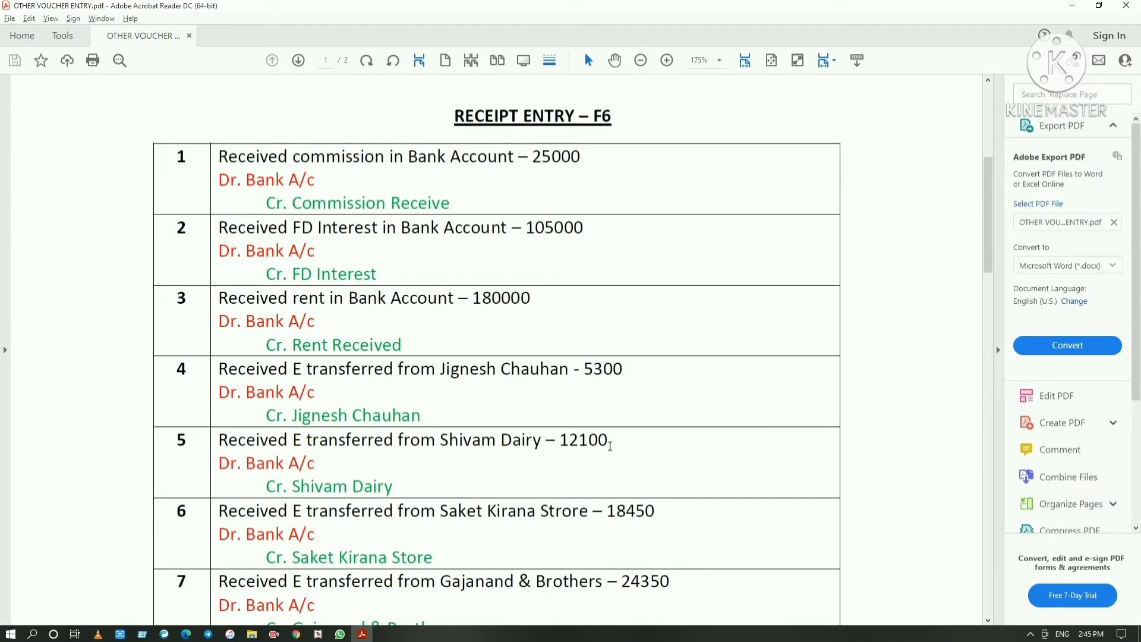
scroll(380, 356, "down", 1)
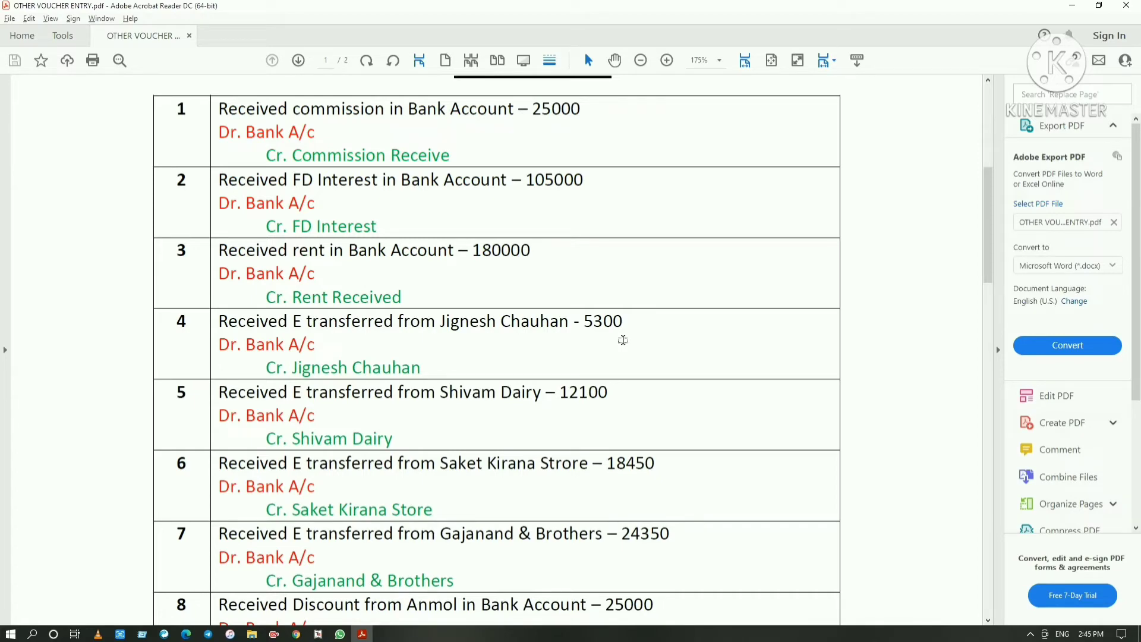
Return to Tally.ERP 9 and credit 5,300 to the customer's ledger named in the PDF's fourth receipt entry, rechecking the amount there
key("alt+Tab")
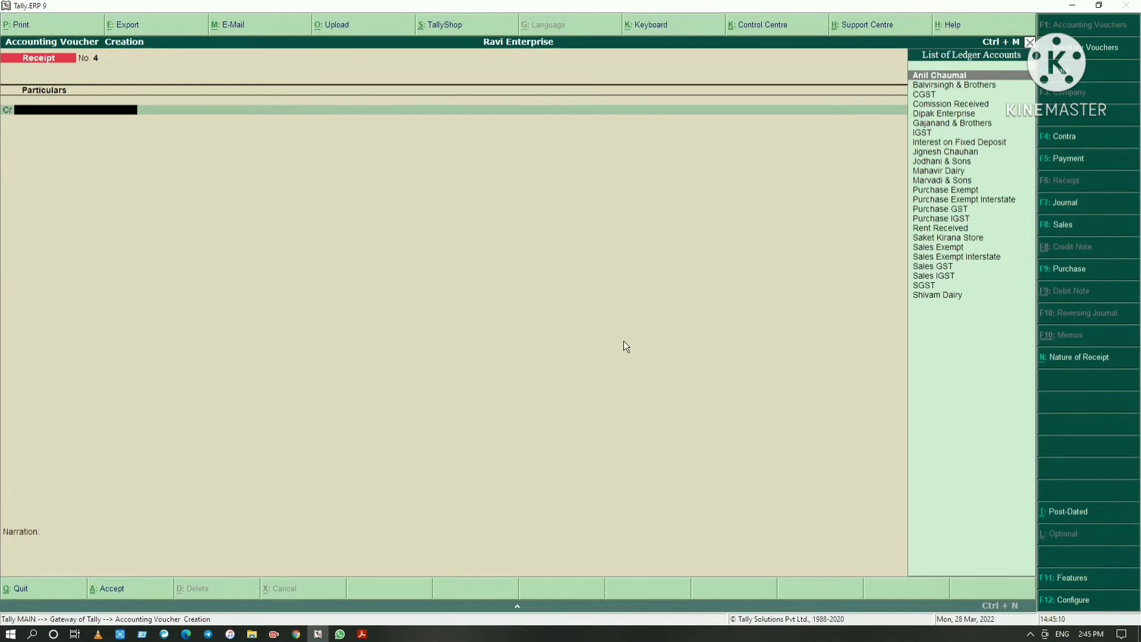
type("Jig")
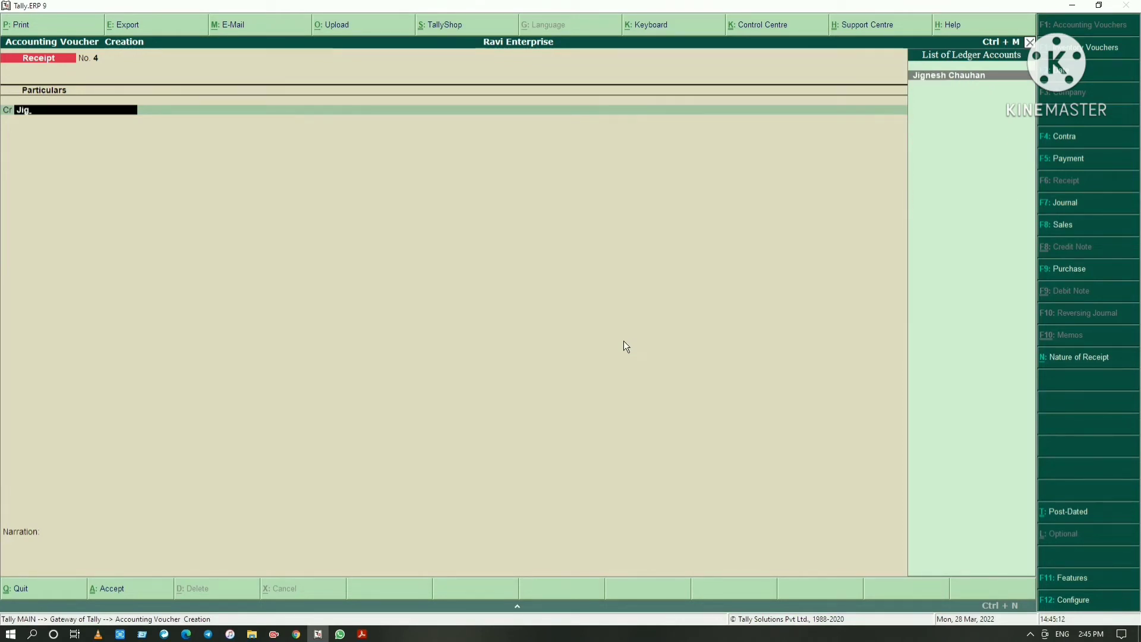
key("Return")
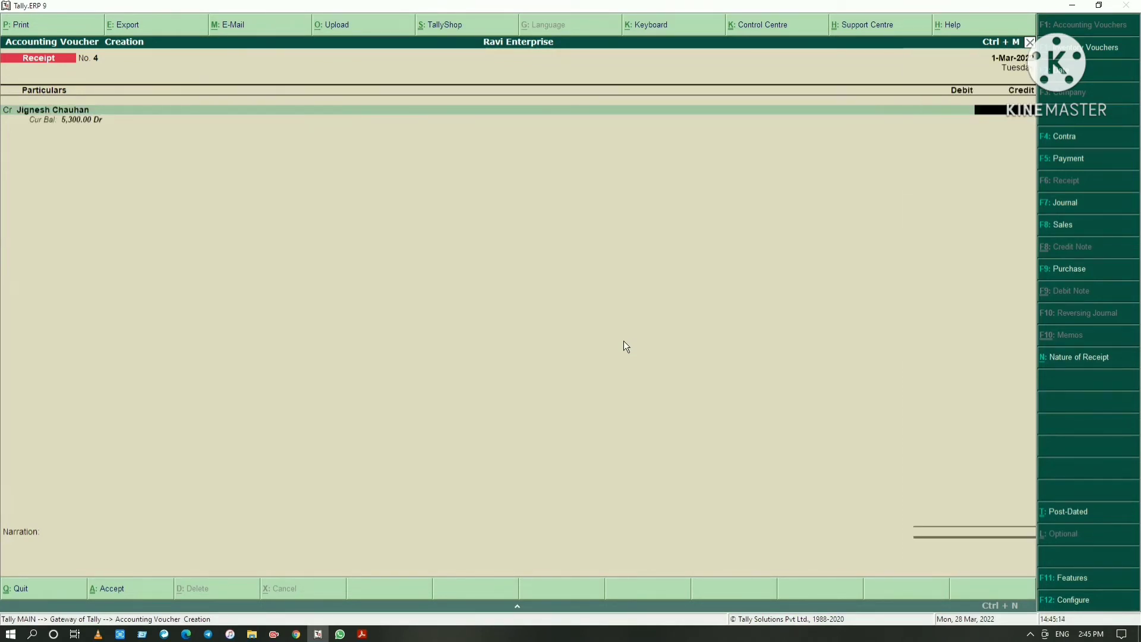
key("alt+Tab")
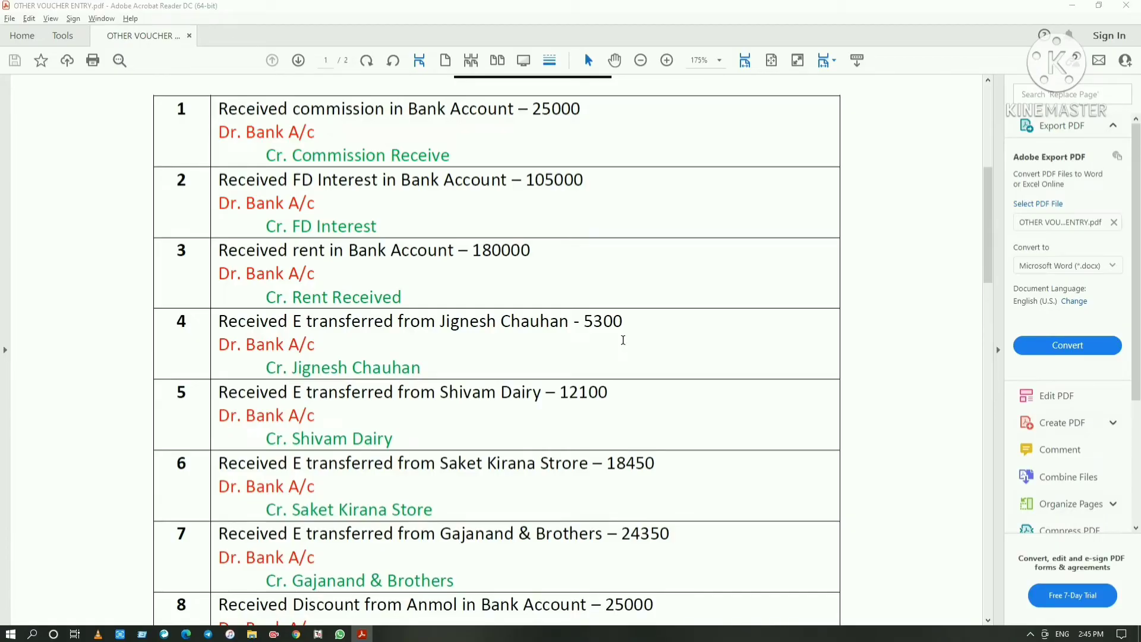
key("alt+Tab")
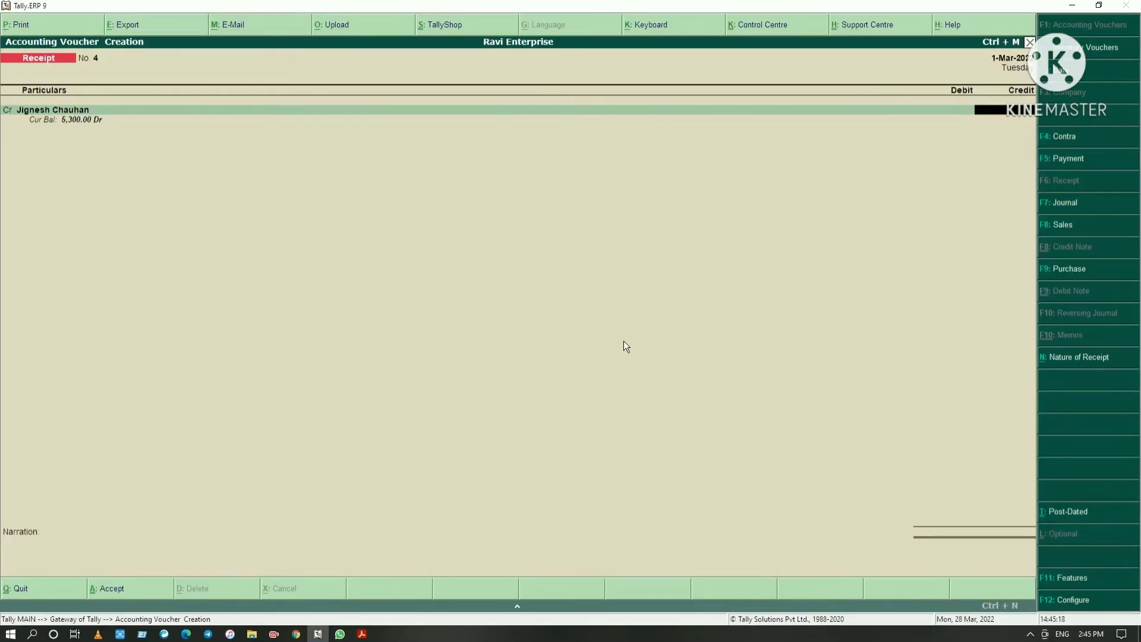
type("5300")
key("Return")
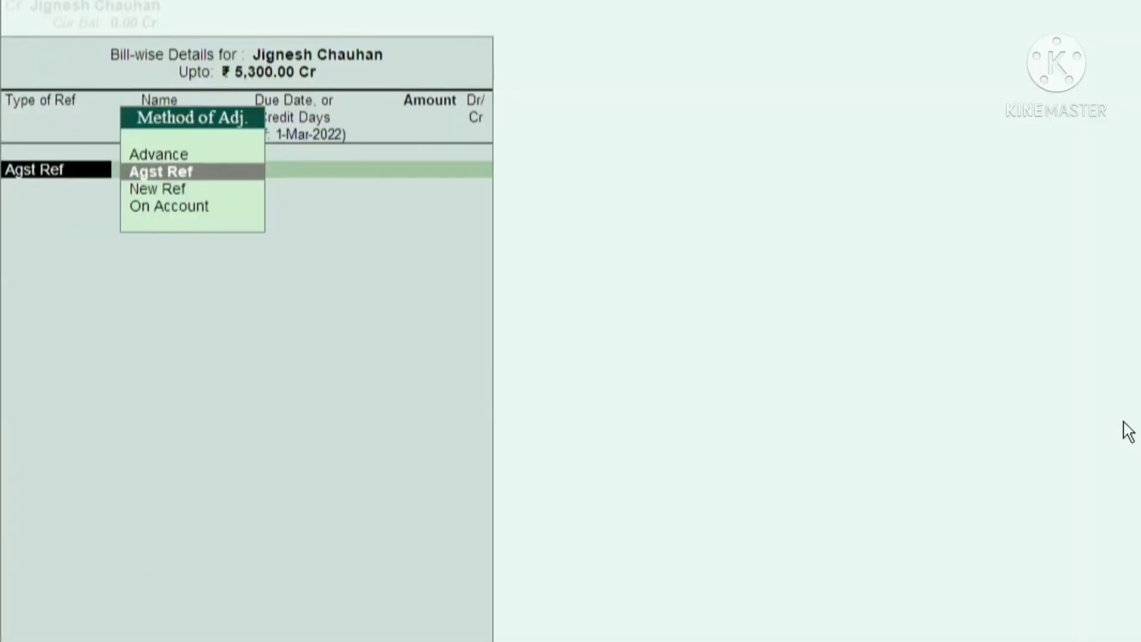
Set the customer's bill-wise reference to On Account for 5,300 Cr
key("Down")
key("Down")
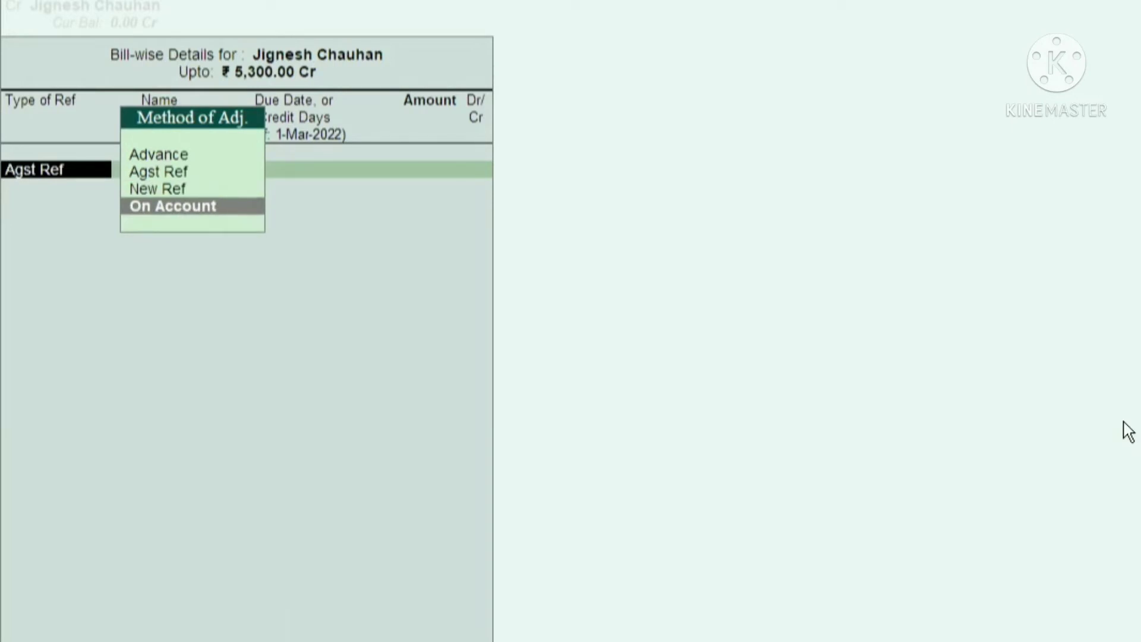
key("Return")
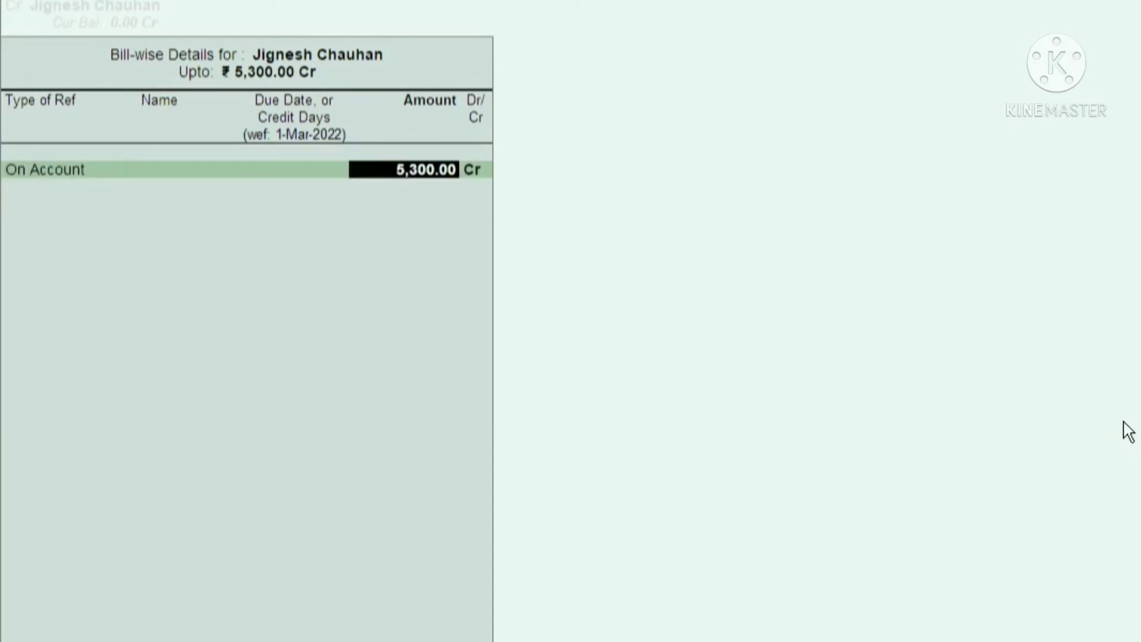
key("Return")
key("Return")
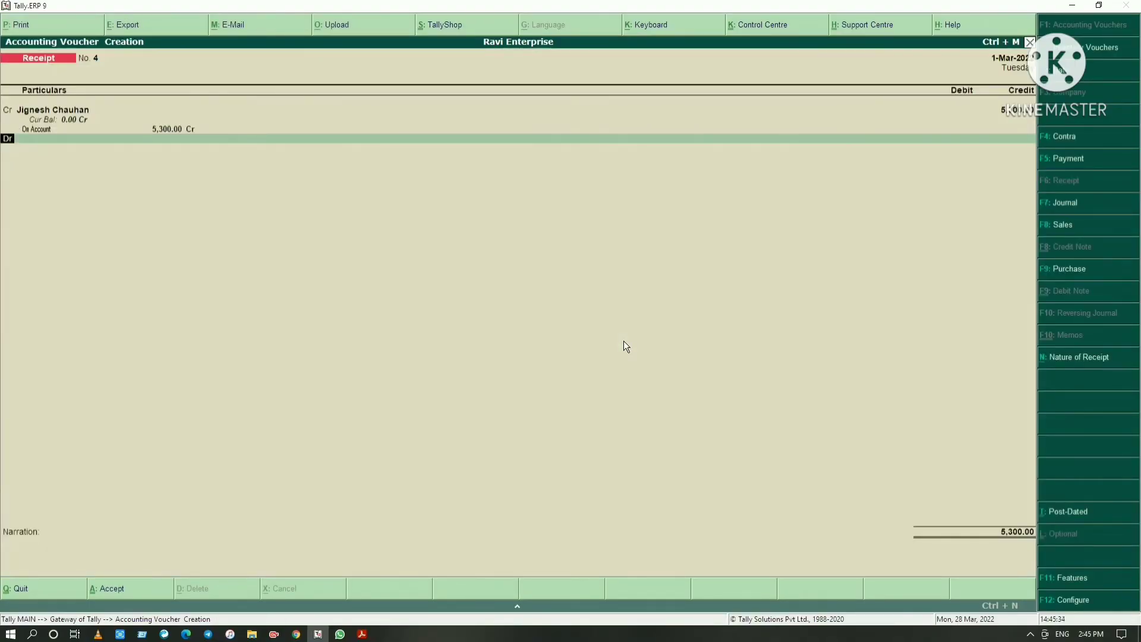
Debit 5,300 to HDFC Bank Current Account in the customer's receipt voucher
key("Return")
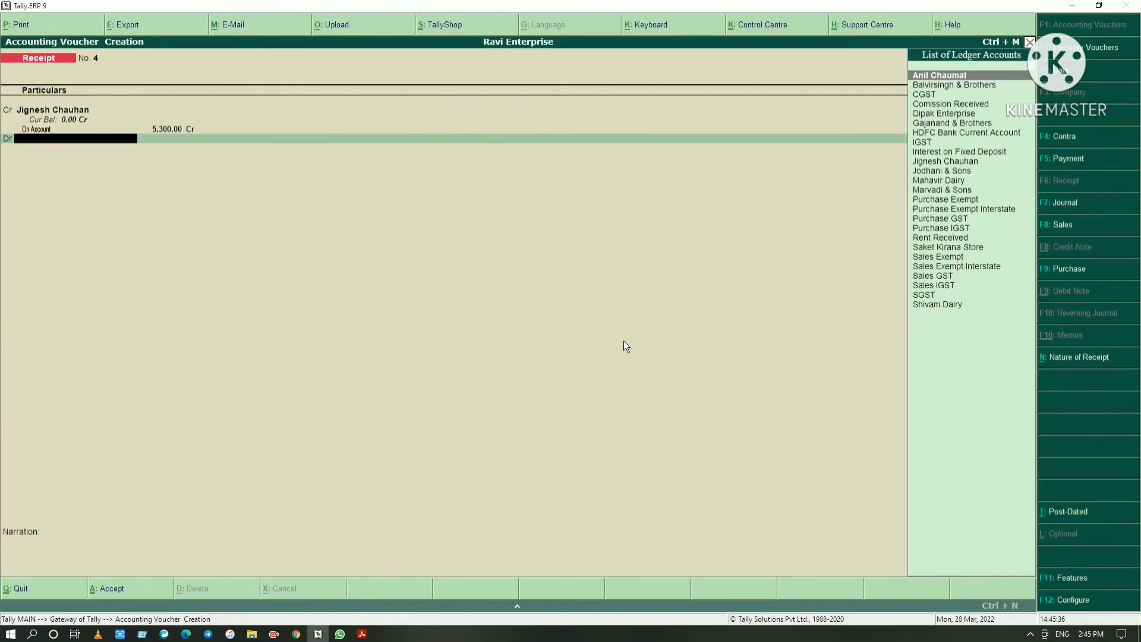
type("Hdf")
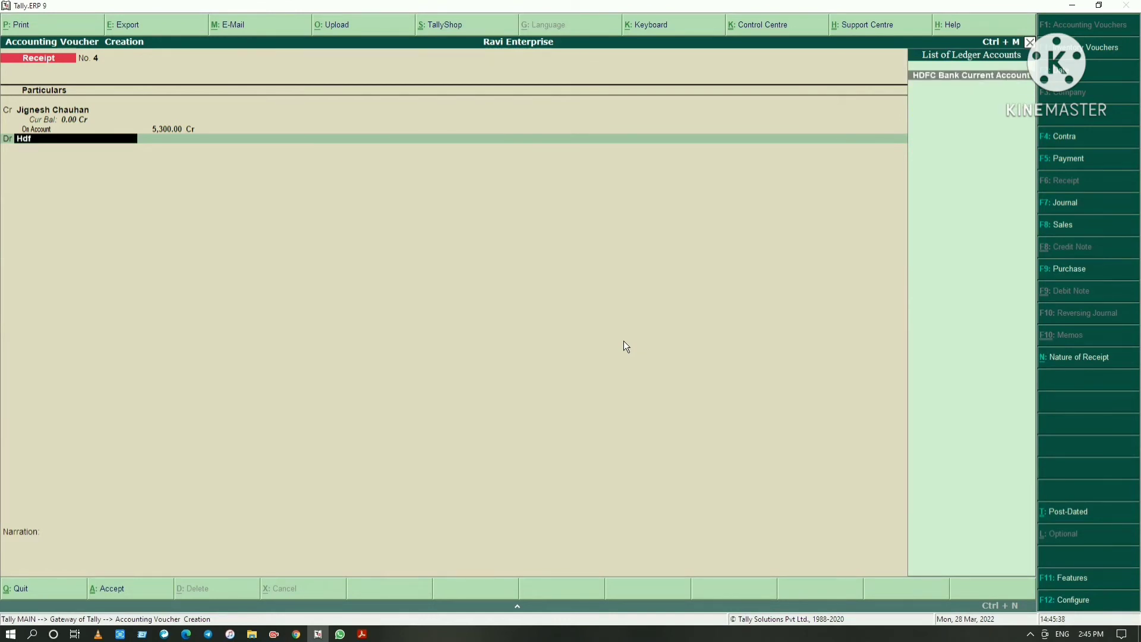
key("Return")
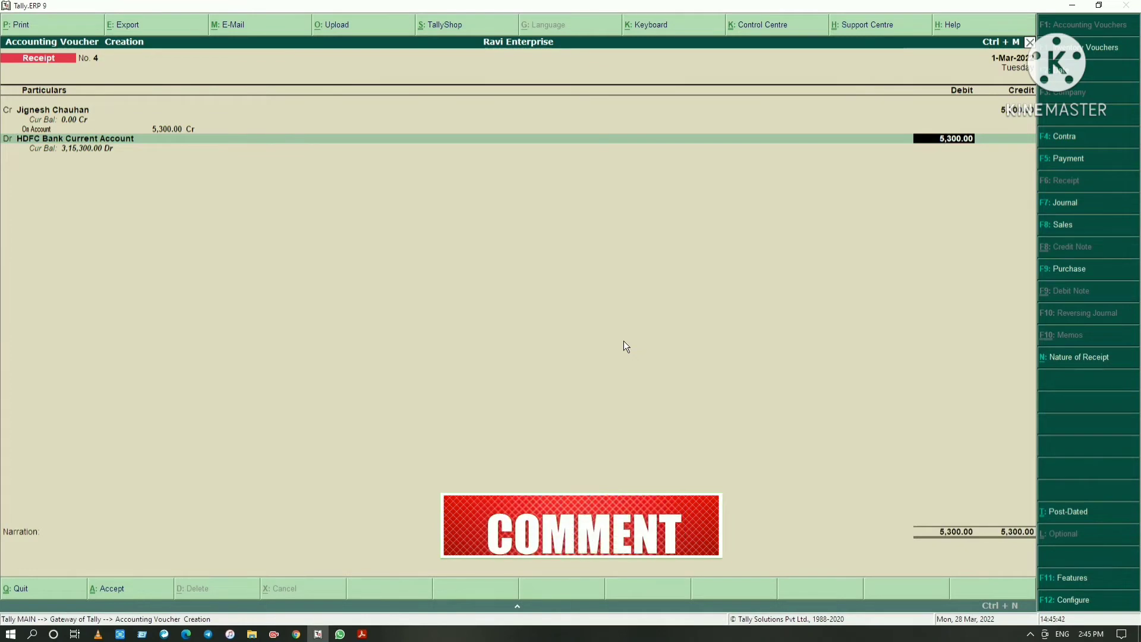
key("Return")
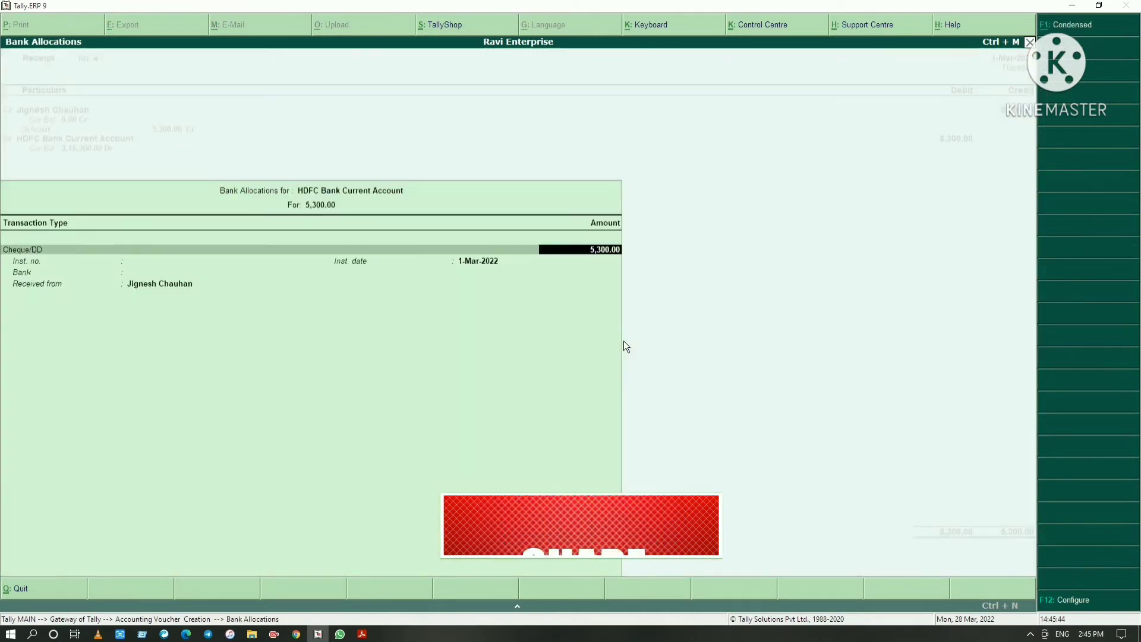
Allocate the customer's 5,300 bank receipt as an e-Fund Transfer dated 1-Mar-2022 by NEFT, with the bank as Not Applicable
key("BackSpace")
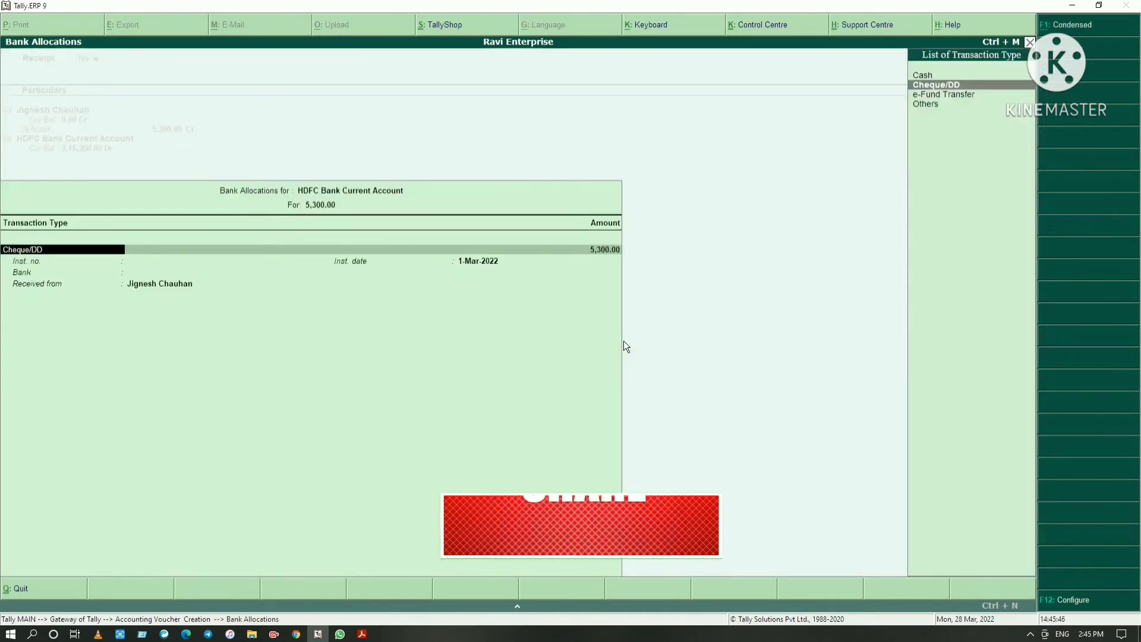
key("Down")
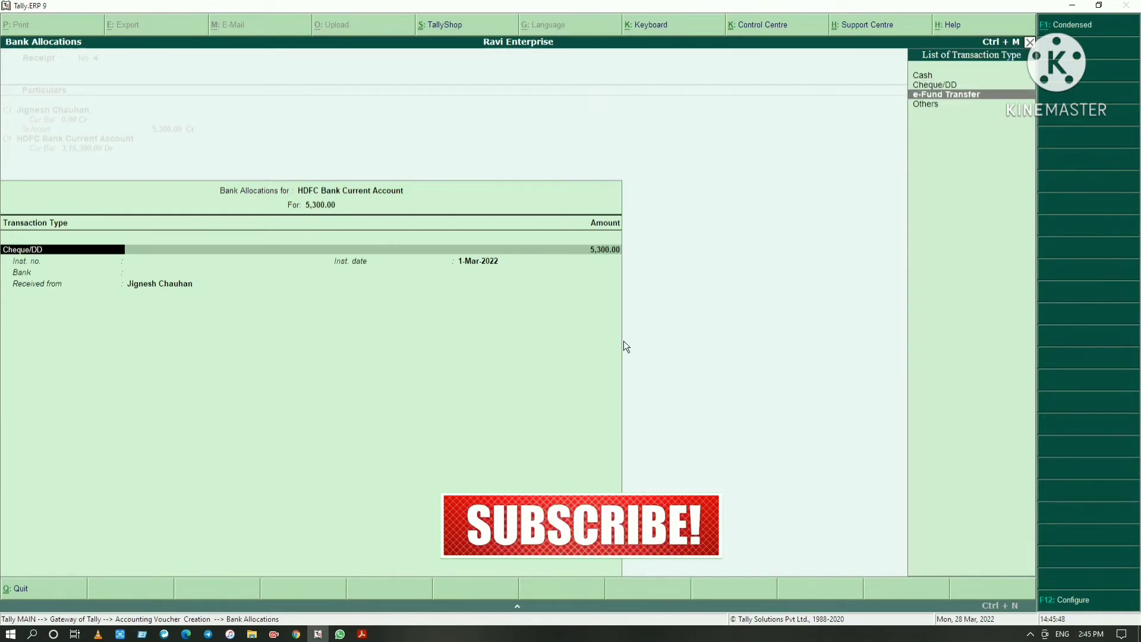
key("Return")
key("Return")
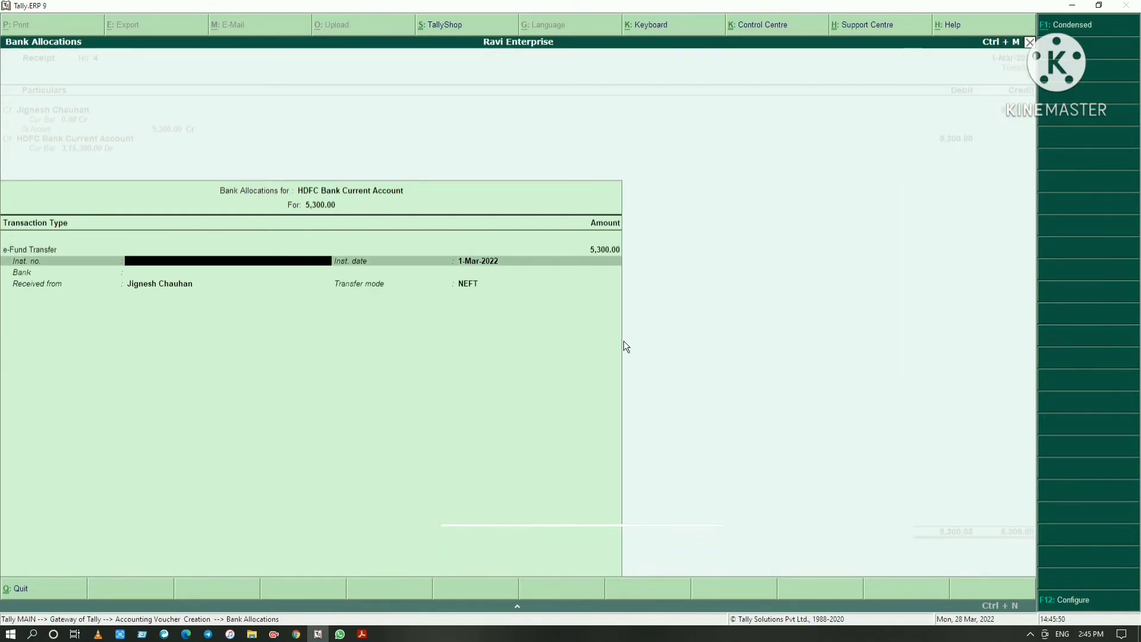
key("Return")
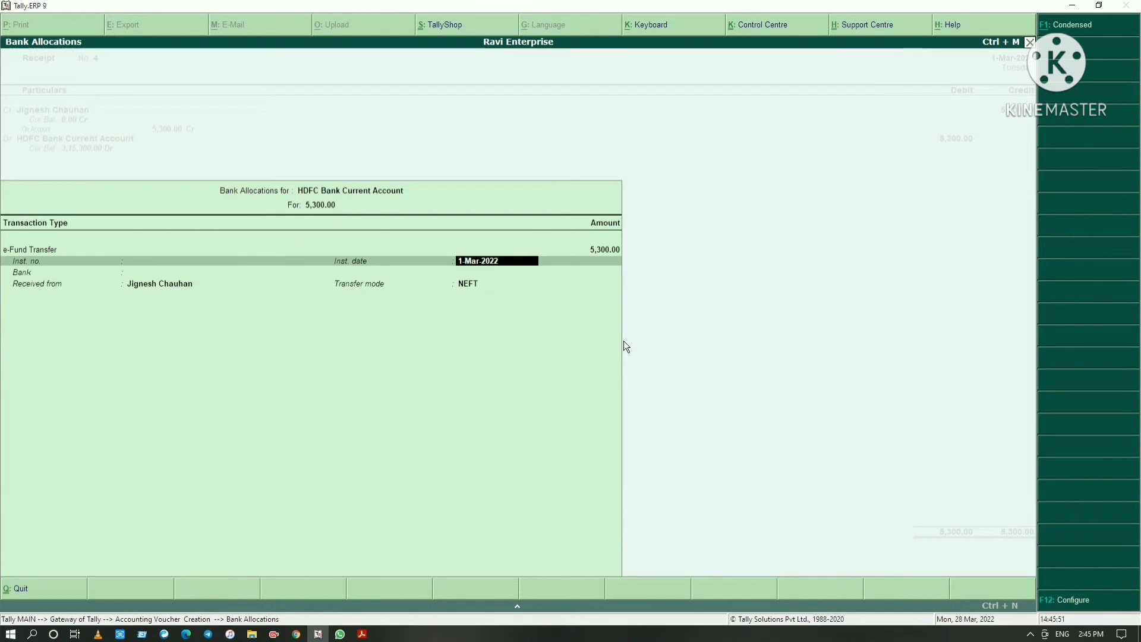
key("Return")
key("Return")
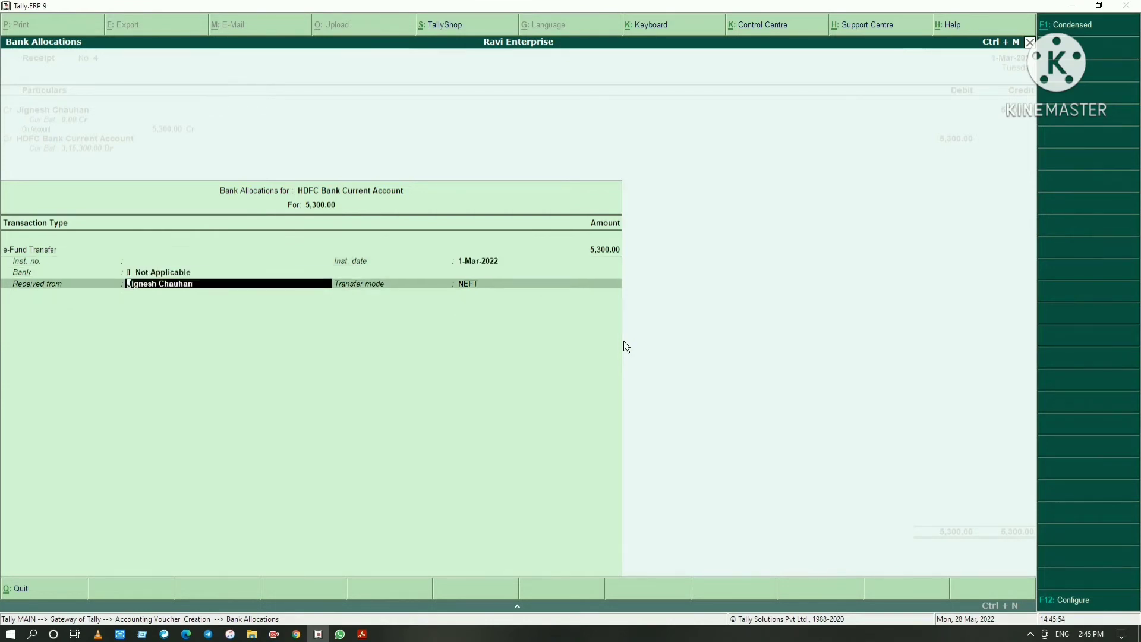
Save the customer's receipt without a narration and switch to the PDF to read the fifth receipt entry
key("Return")
key("Return")
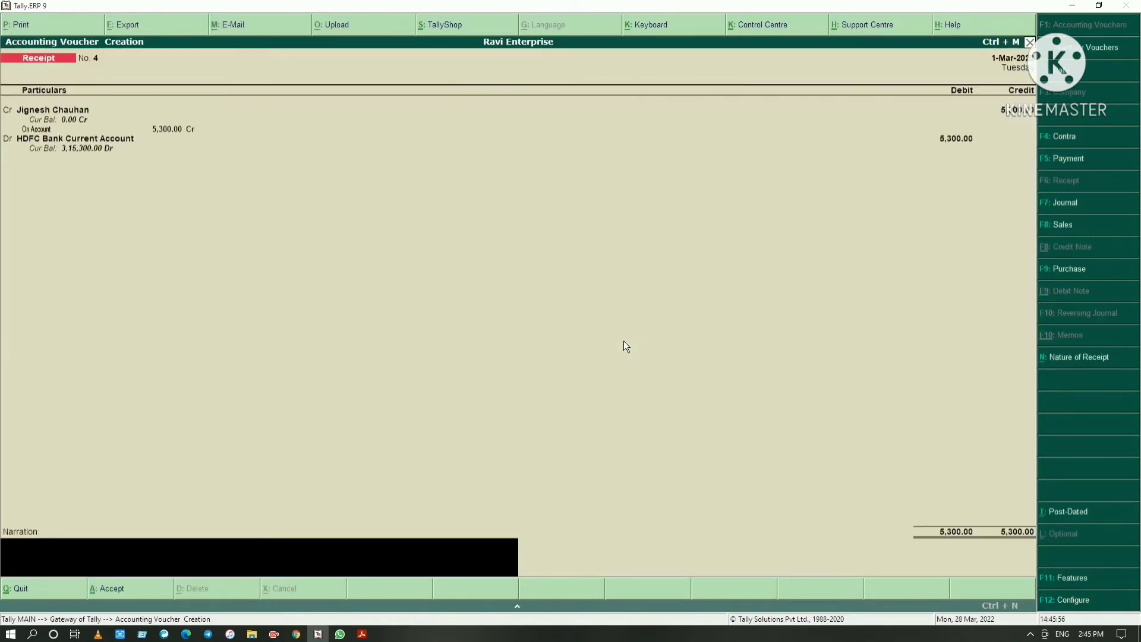
key("Return")
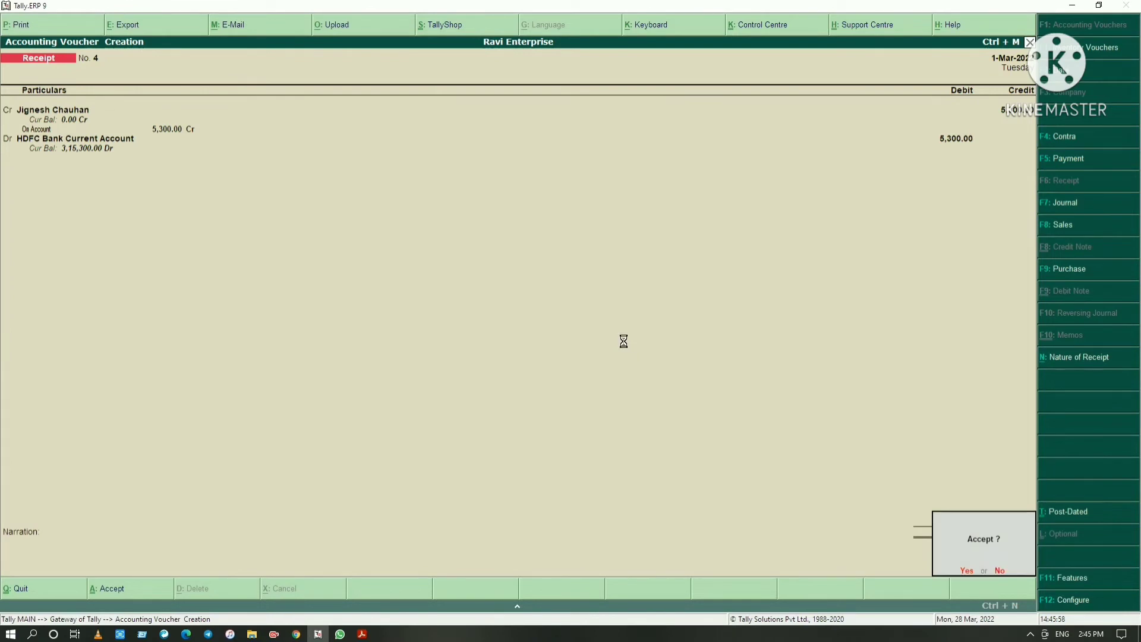
key("Return")
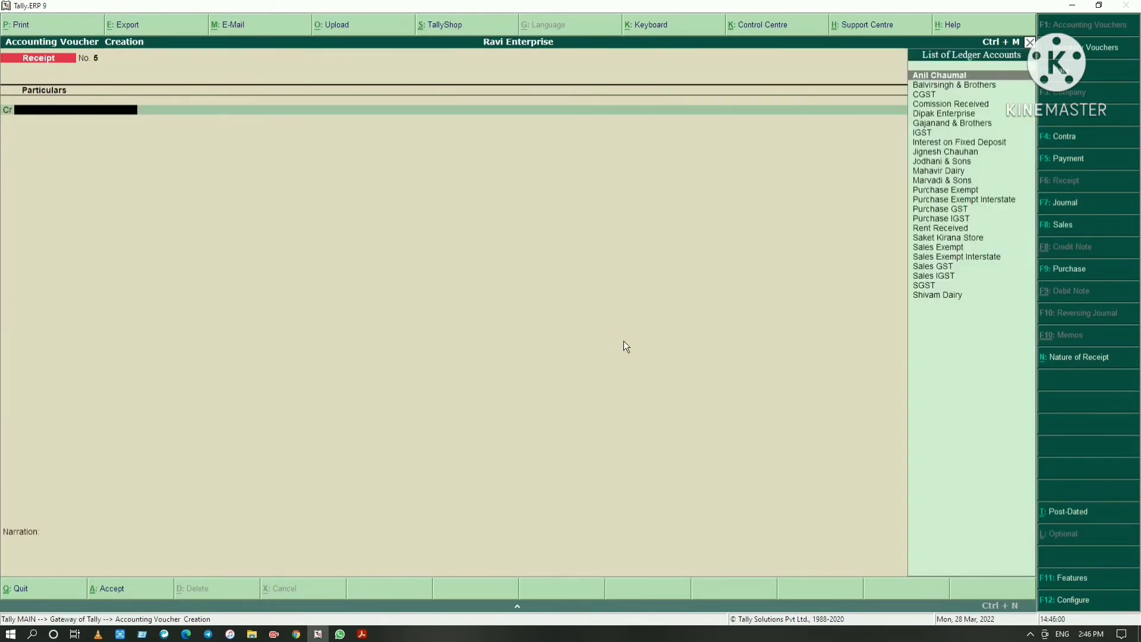
key("alt+Tab")
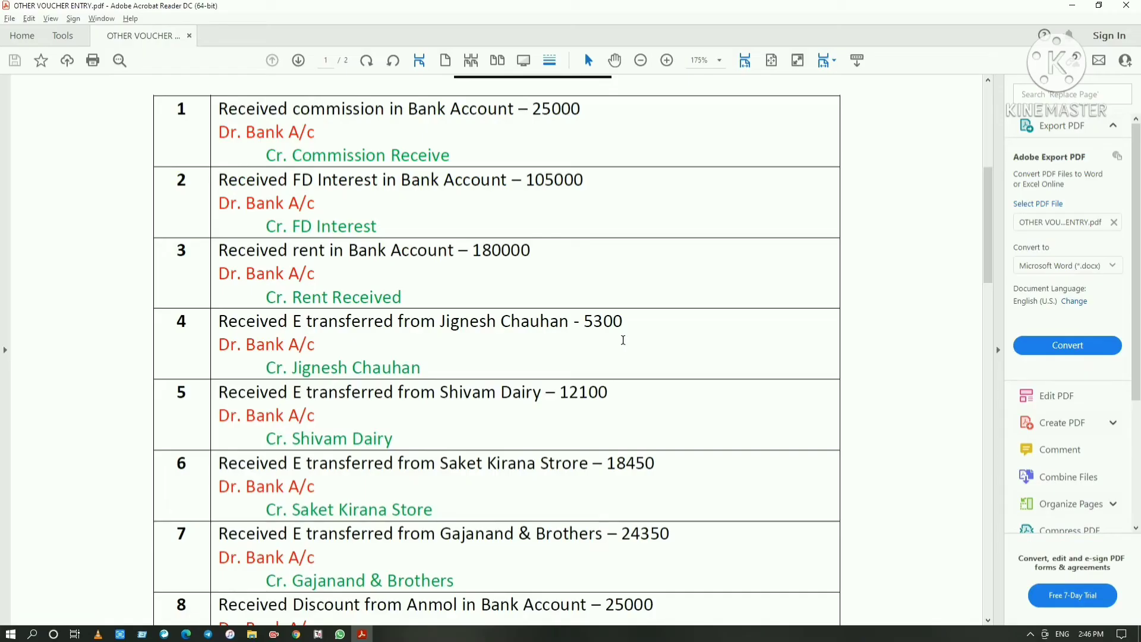
scroll(623, 340, "up", 1)
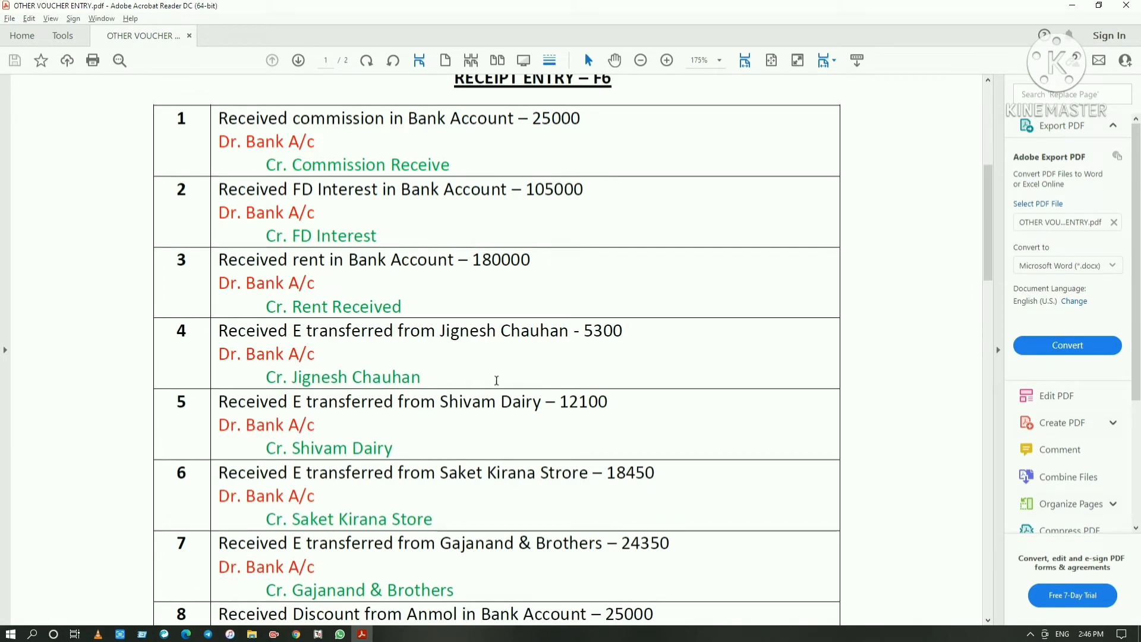
scroll(497, 380, "down", 3)
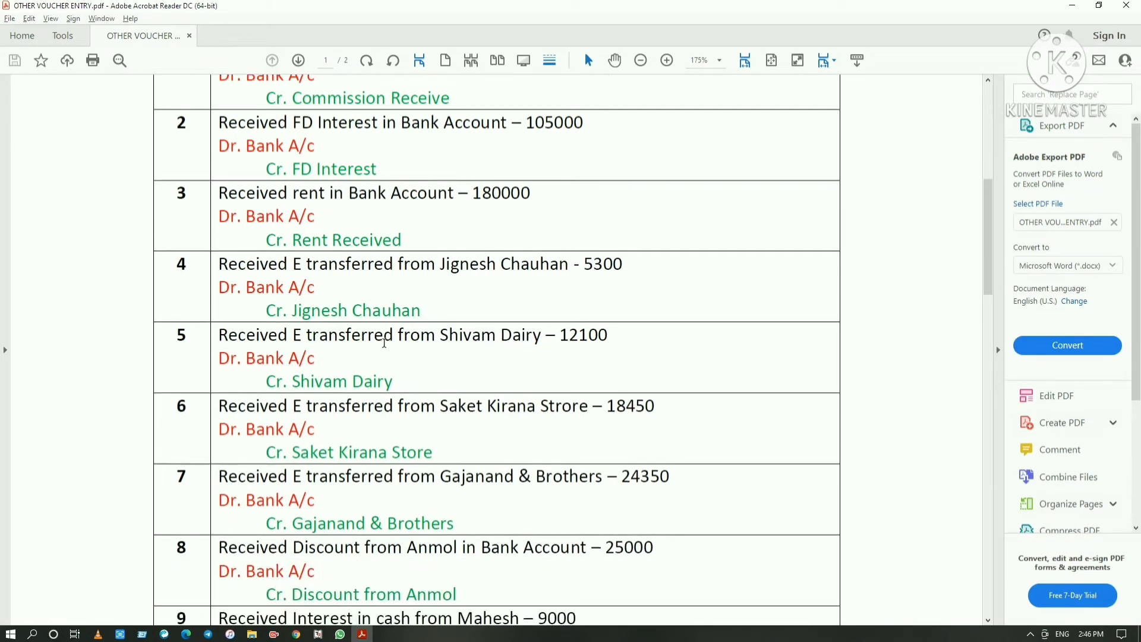
Return to Tally.ERP 9 and credit 12,100 to Shivam Dairy, rechecking the amount in the PDF
key("alt+Tab")
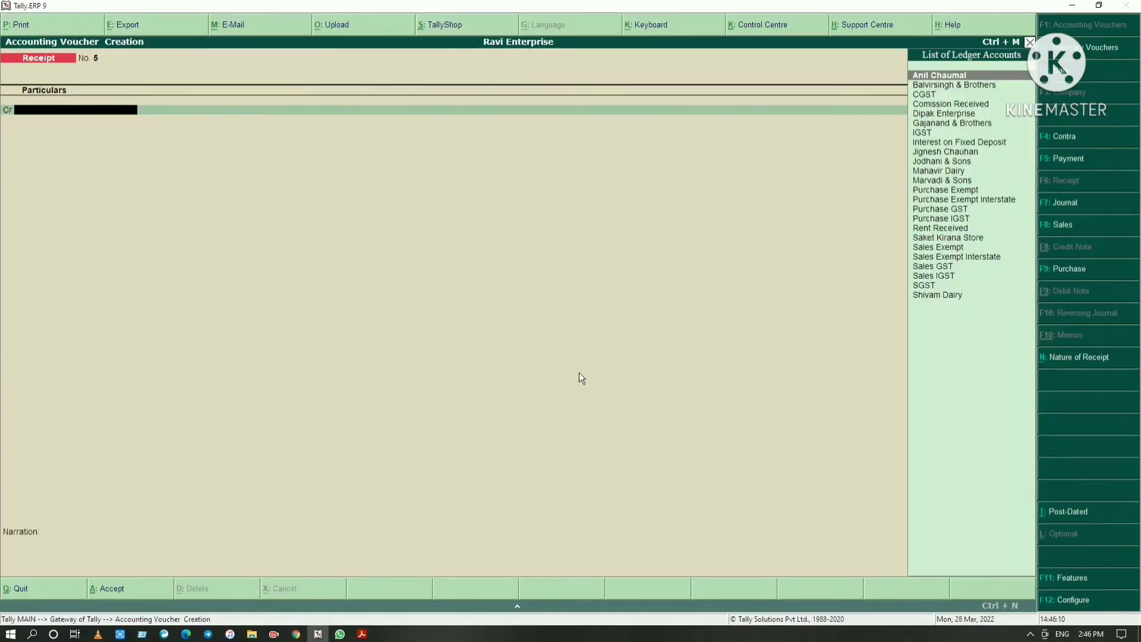
type("Shi")
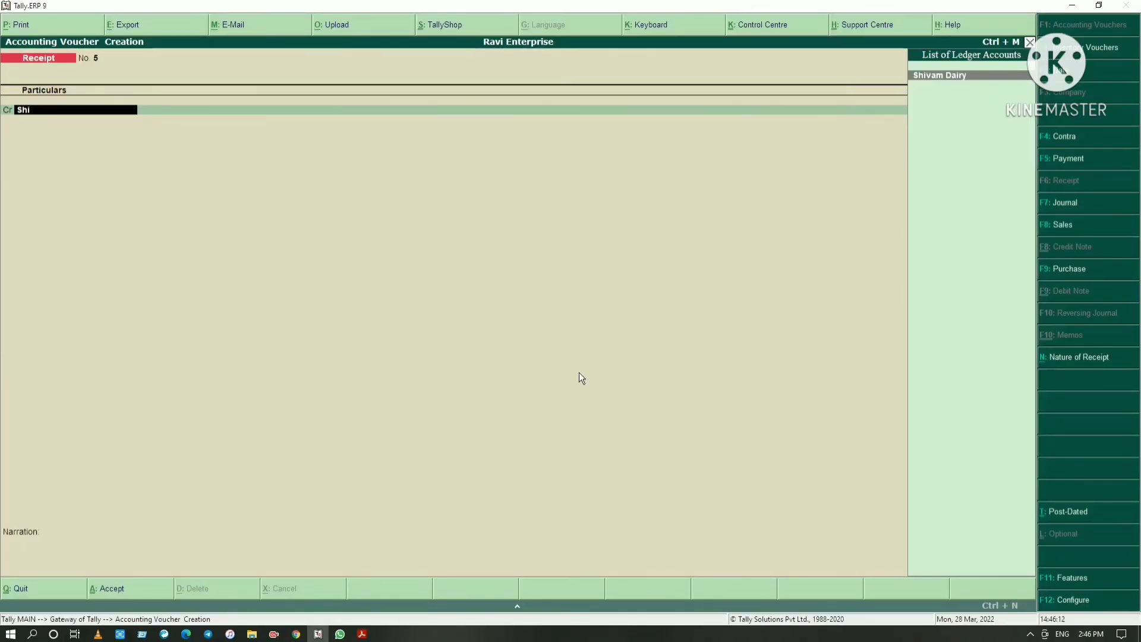
key("Return")
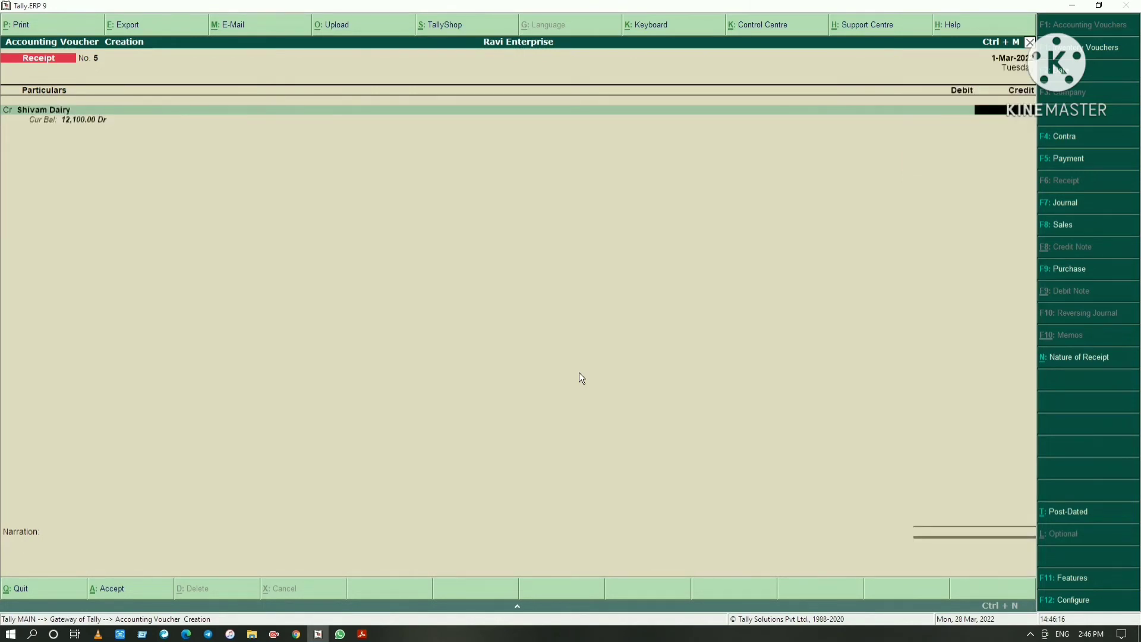
key("alt+Tab")
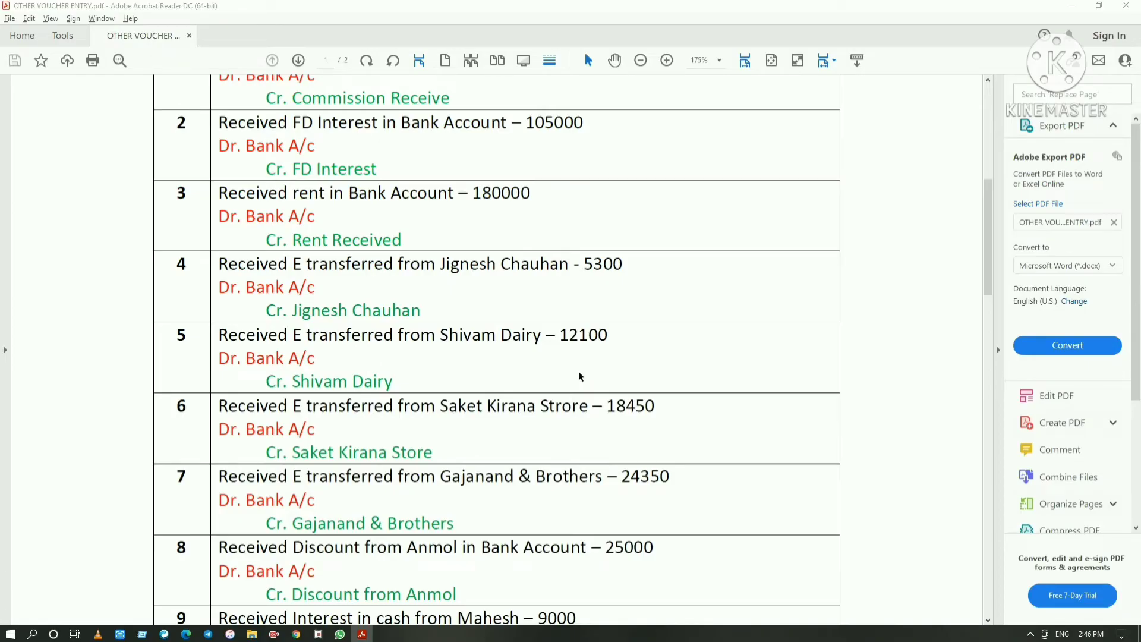
key("alt+Tab")
type("120")
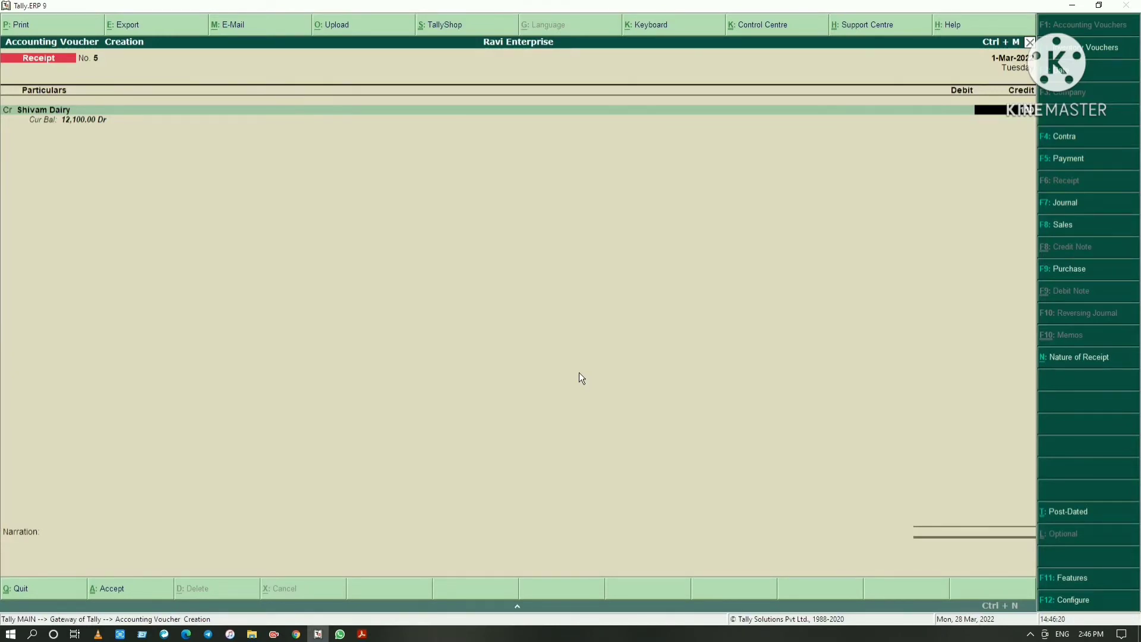
type("00")
key("BackSpace")
key("BackSpace")
key("BackSpace")
type("100")
key("Return")
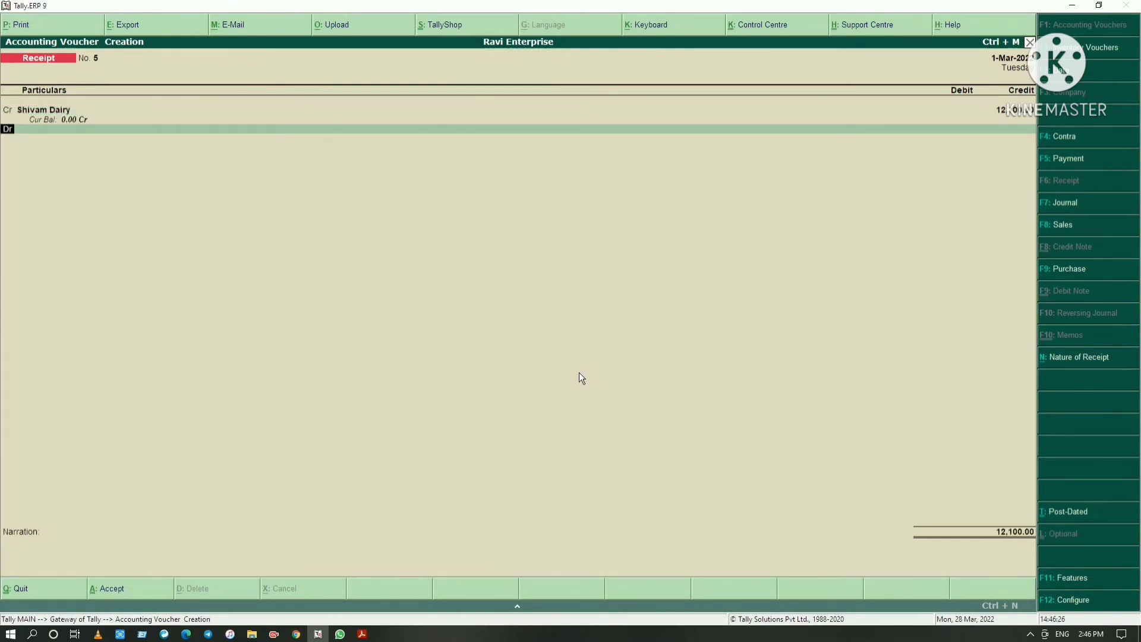
Debit 12,100 to HDFC Bank Current Account in the Shivam Dairy receipt voucher
key("Return")
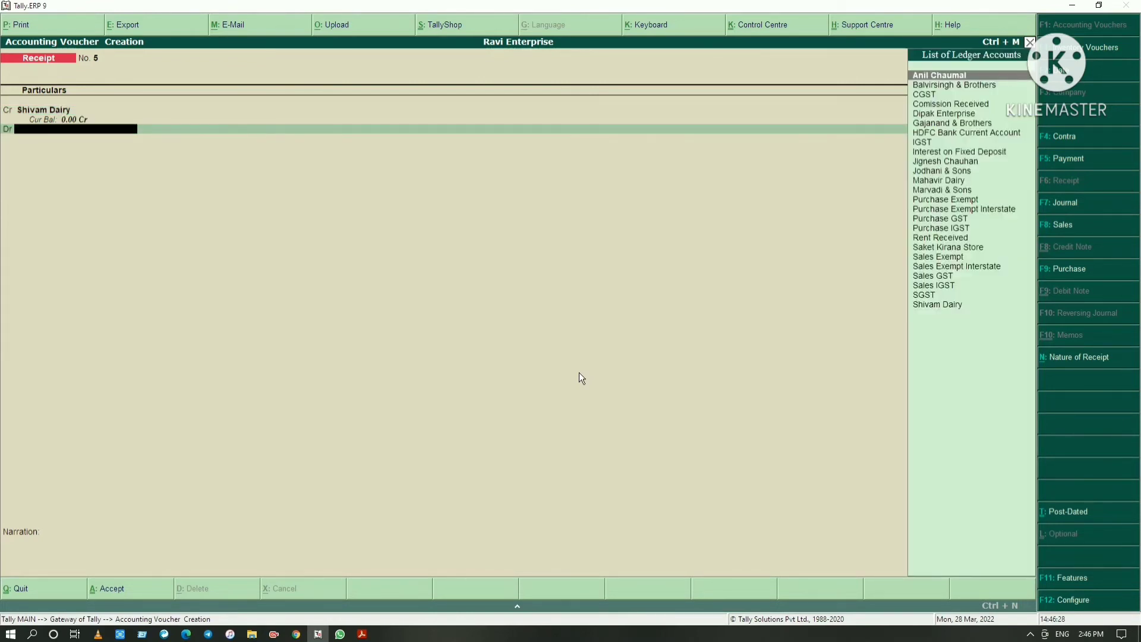
type("Bank")
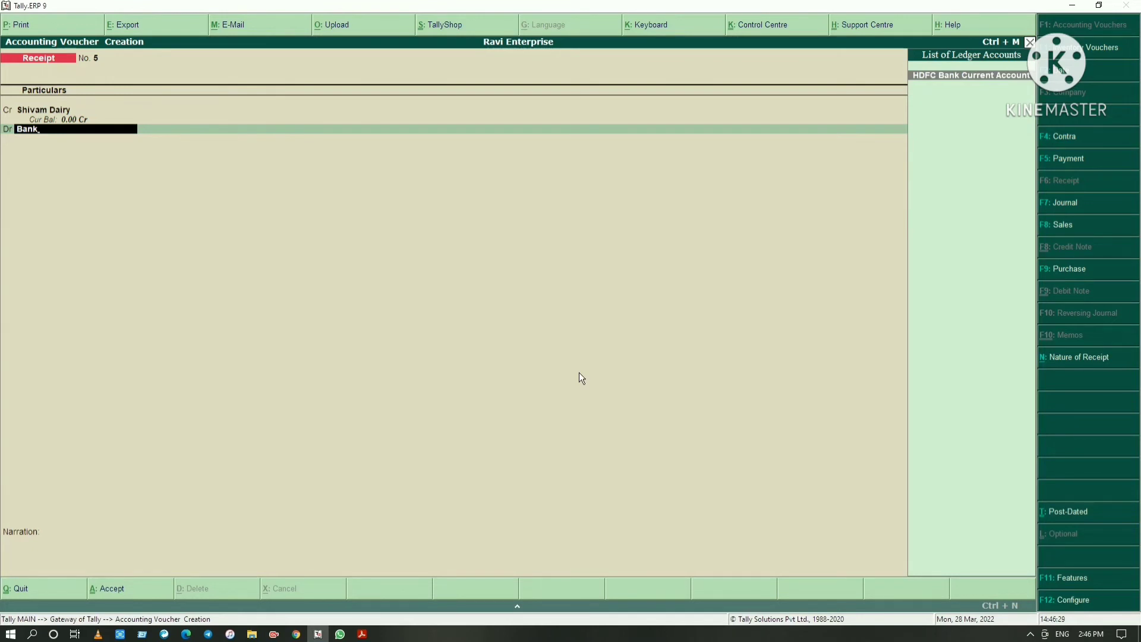
key("Return")
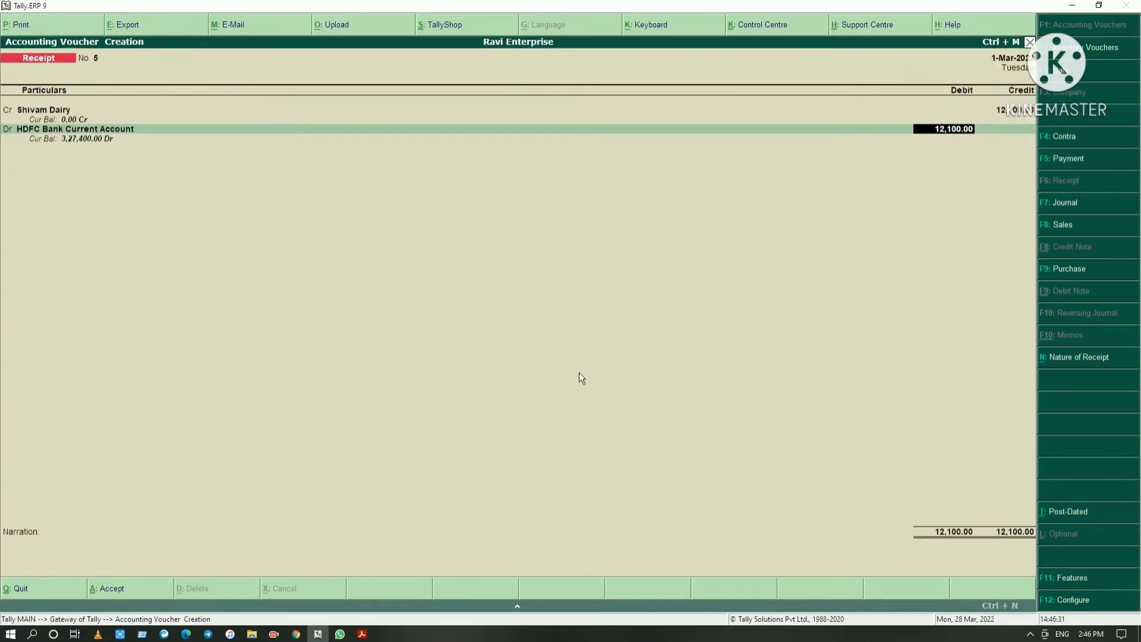
key("Return")
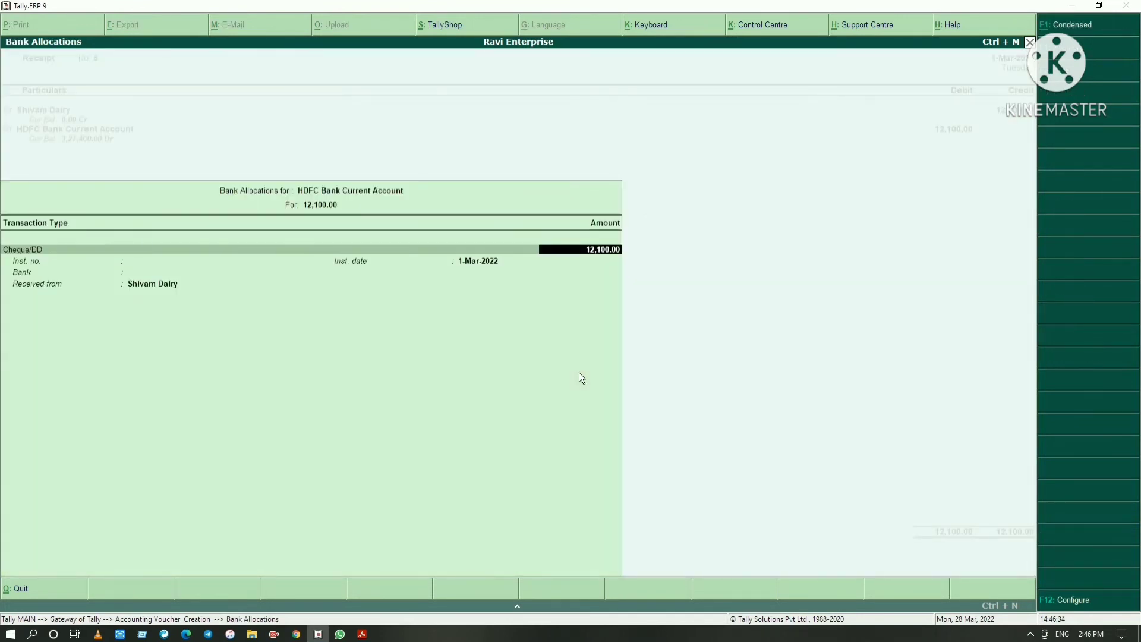
Allocate Shivam Dairy's 12,100 bank receipt as an e-Fund Transfer dated 1-Mar-2022 by NEFT, with the bank as Not Applicable
key("BackSpace")
key("Down")
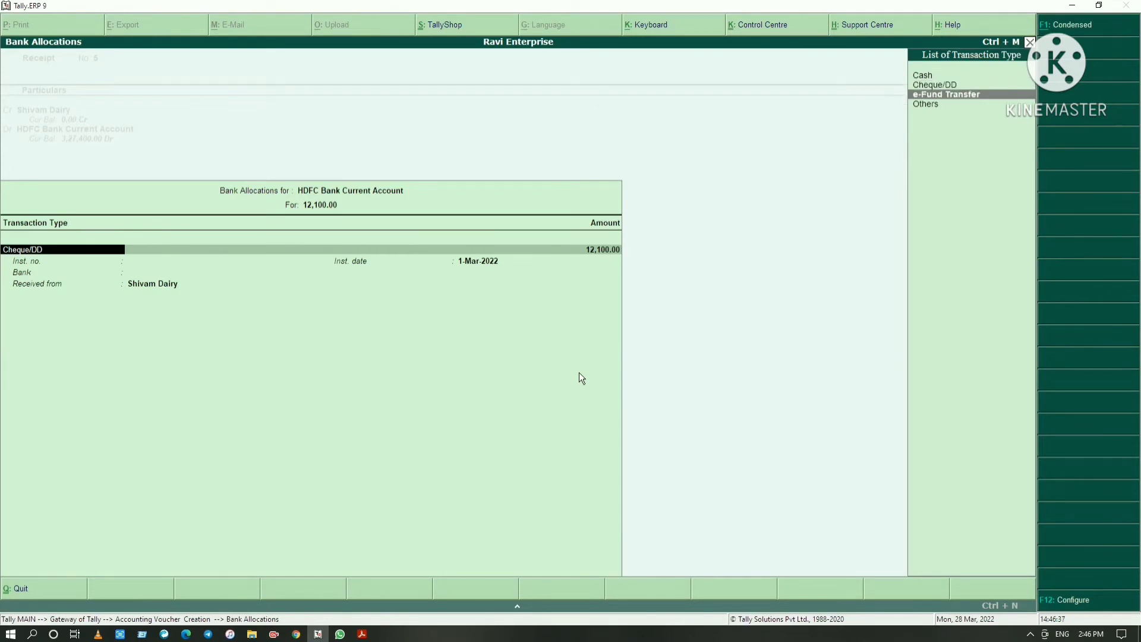
key("Return")
key("Return")
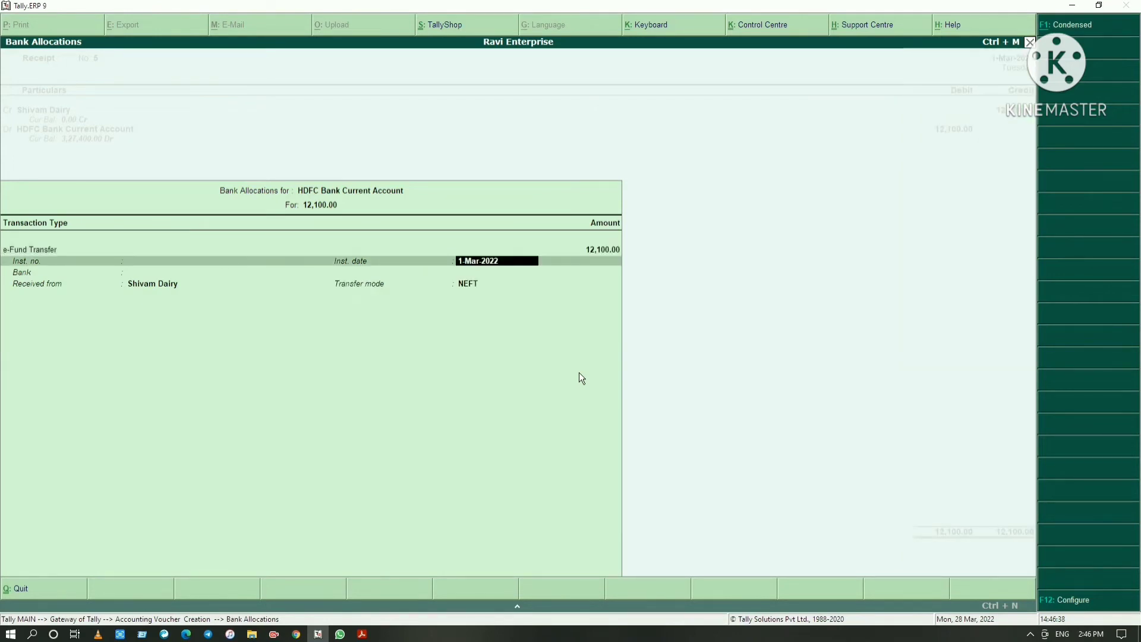
key("Return")
key("Return")
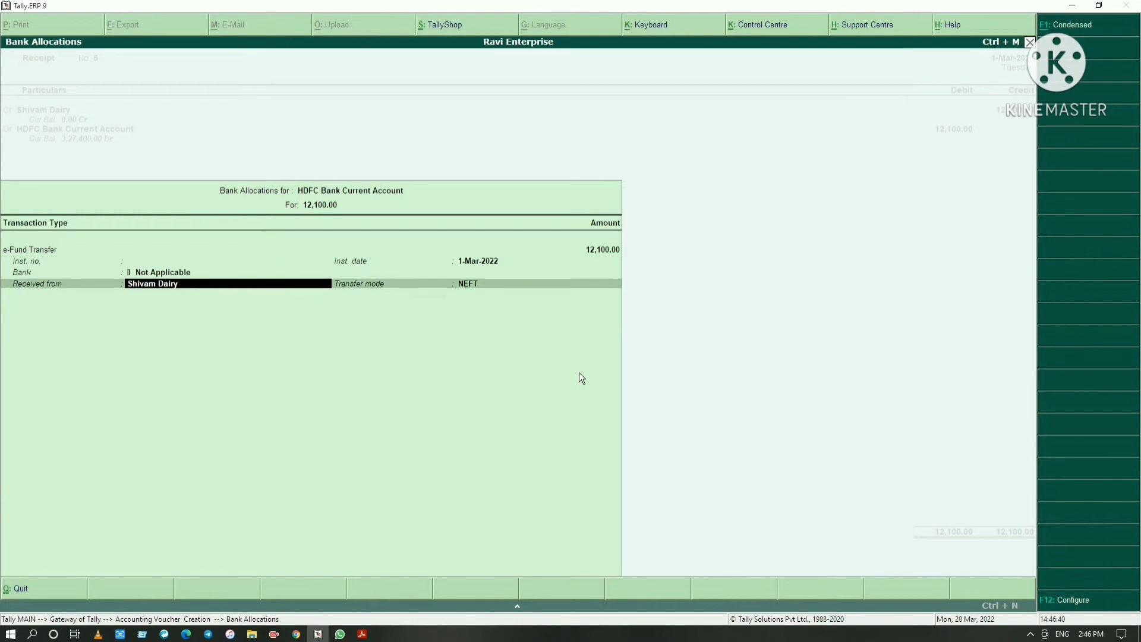
Save the Shivam Dairy receipt without a narration and switch to the PDF to read the sixth receipt entry
key("Return")
key("Return")
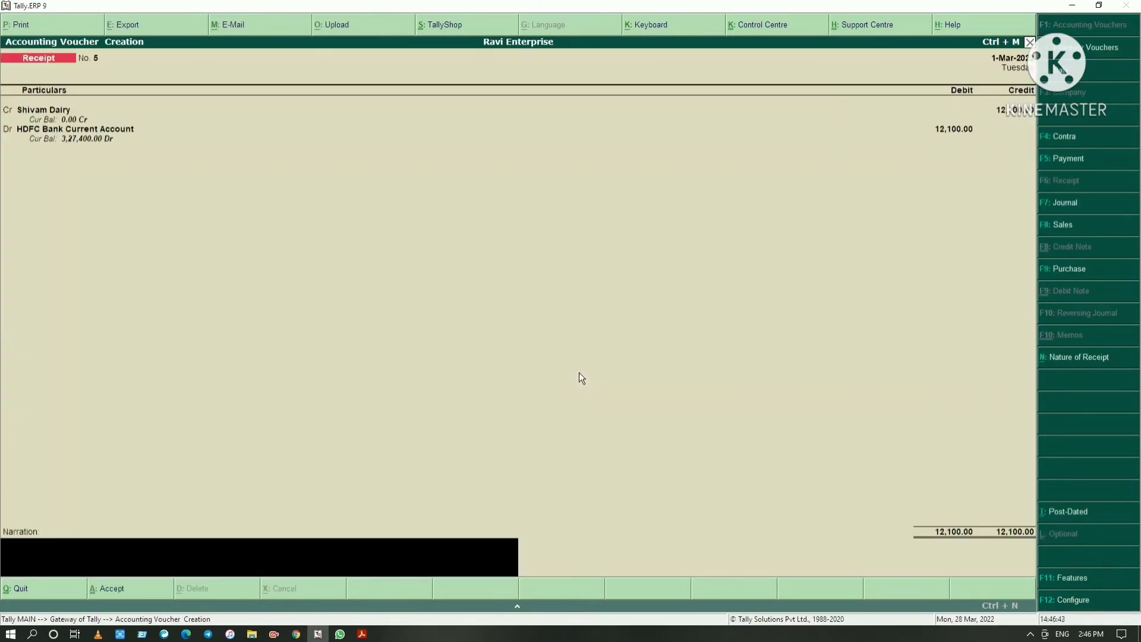
key("Return")
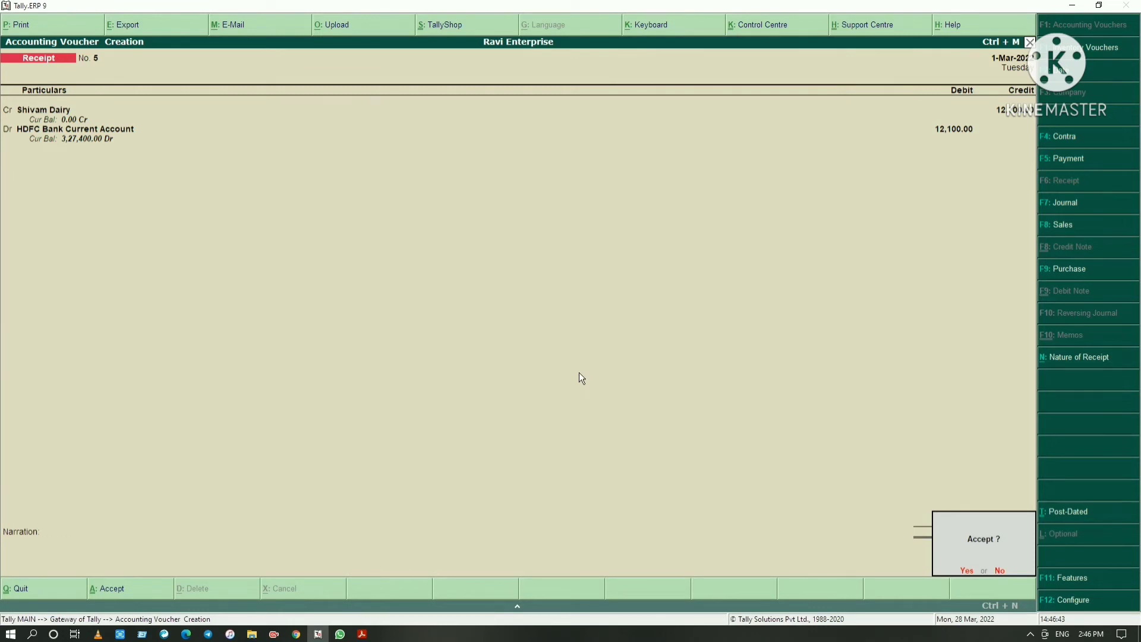
key("Return")
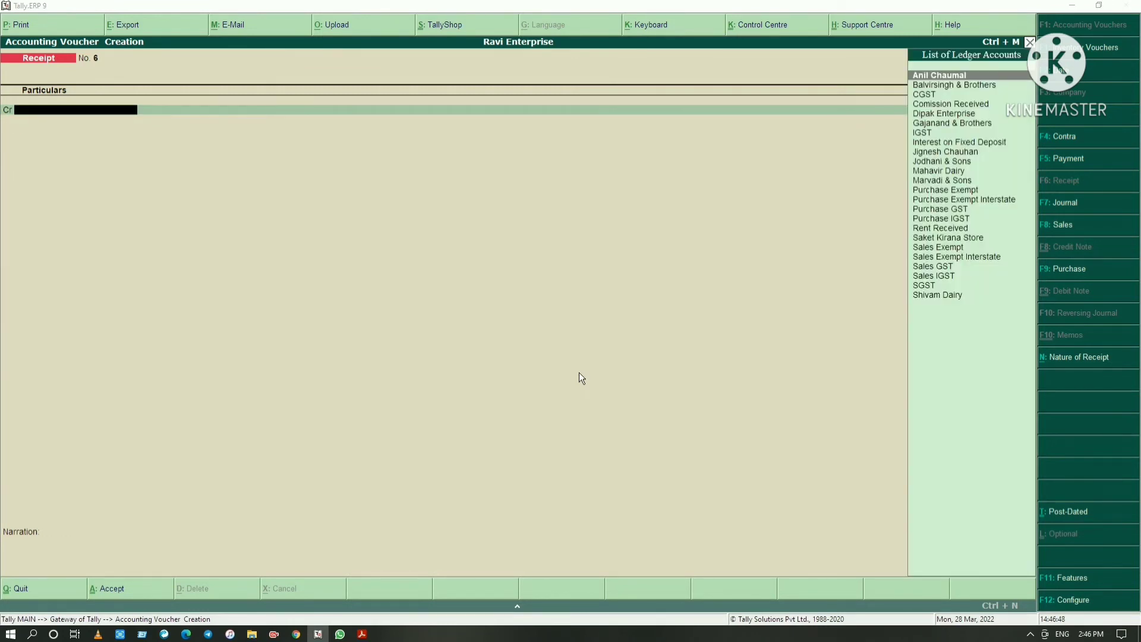
key("alt+Tab")
scroll(579, 376, "down", 2)
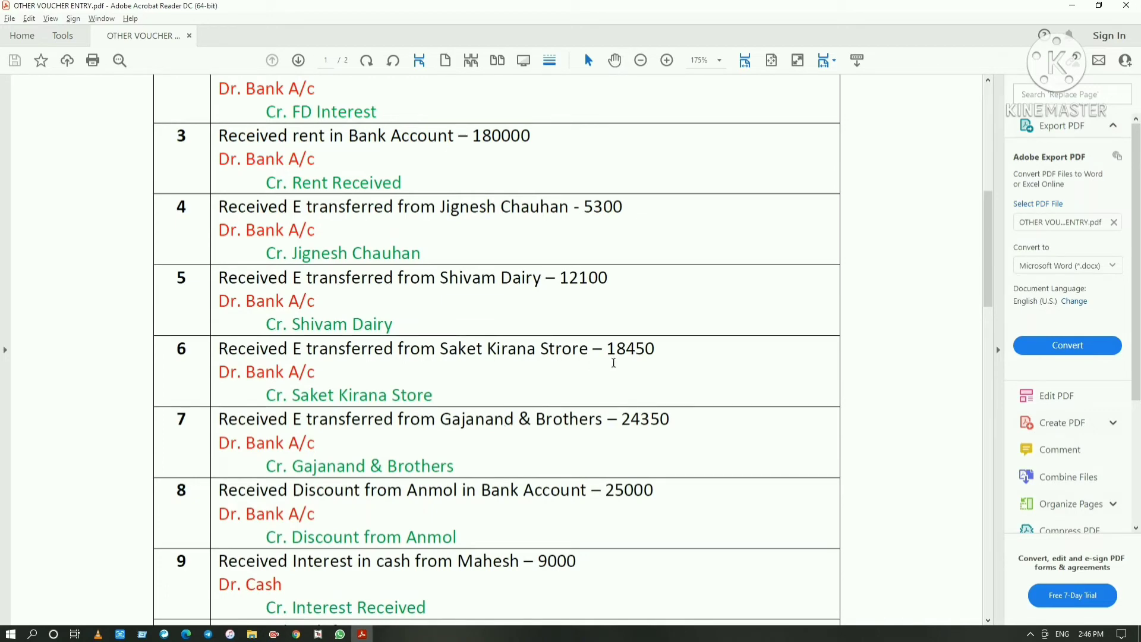
Return to Tally.ERP 9 and credit 18,450 to Saket Kirana Store in the new receipt voucher
key("alt+Tab")
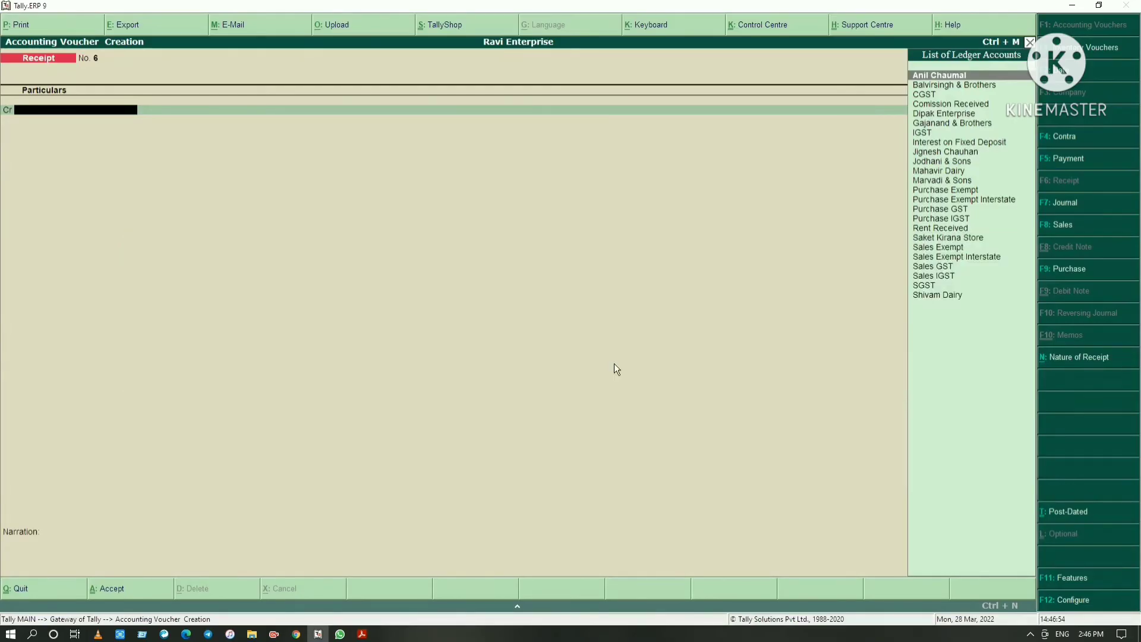
type("aket")
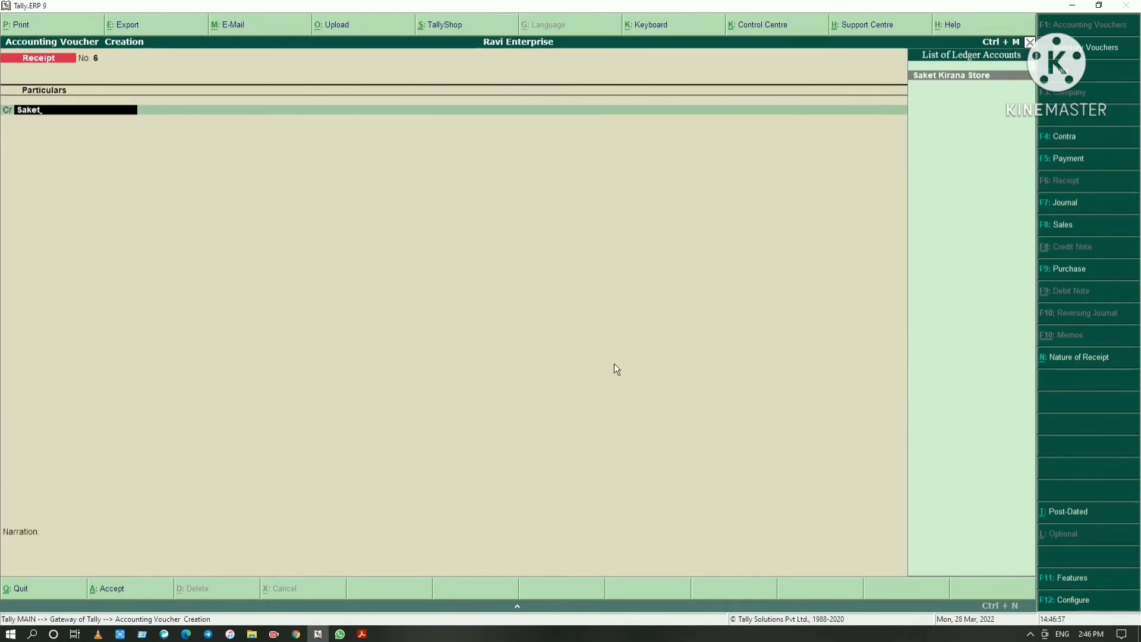
key("Return")
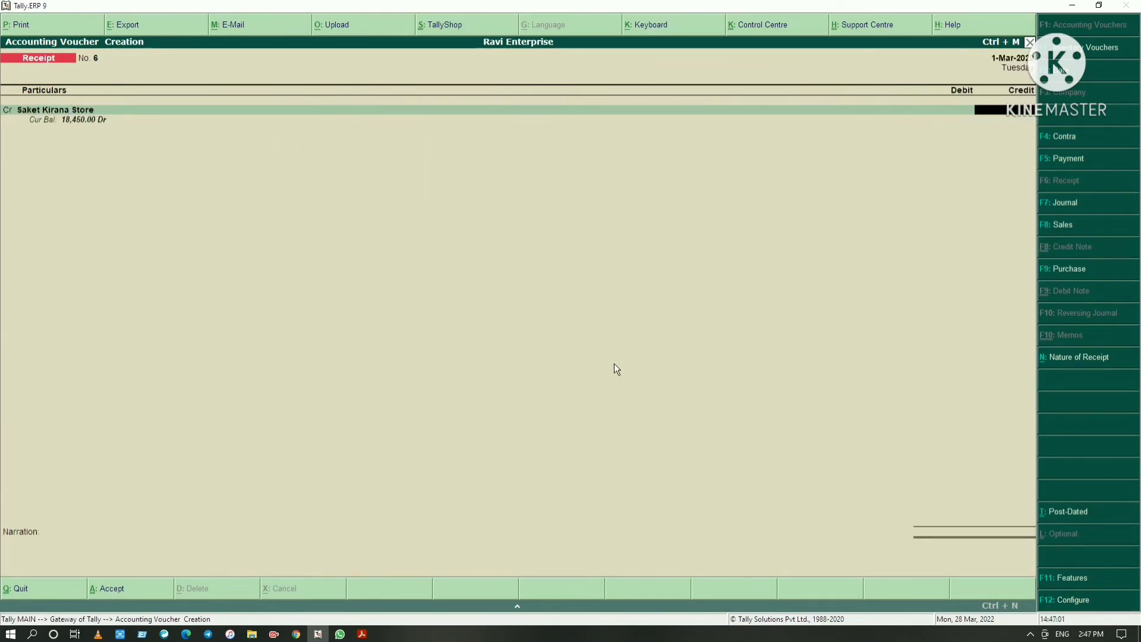
type("18450")
key("Return")
key("Return")
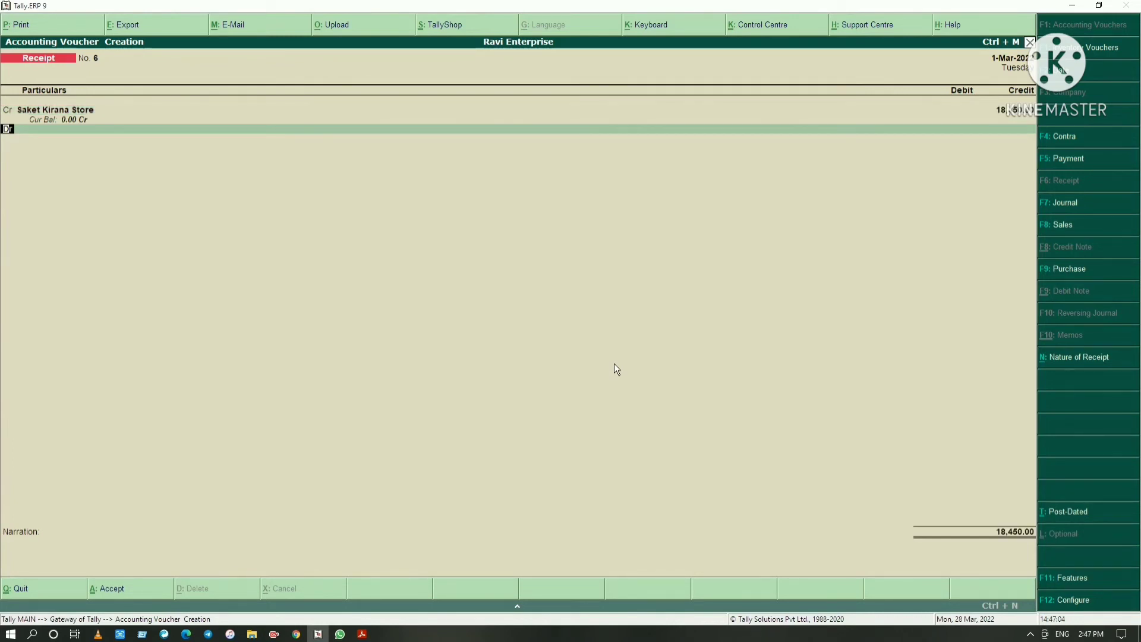
Debit 18,450 to HDFC Bank Current Account in the Saket Kirana Store receipt voucher
type("b")
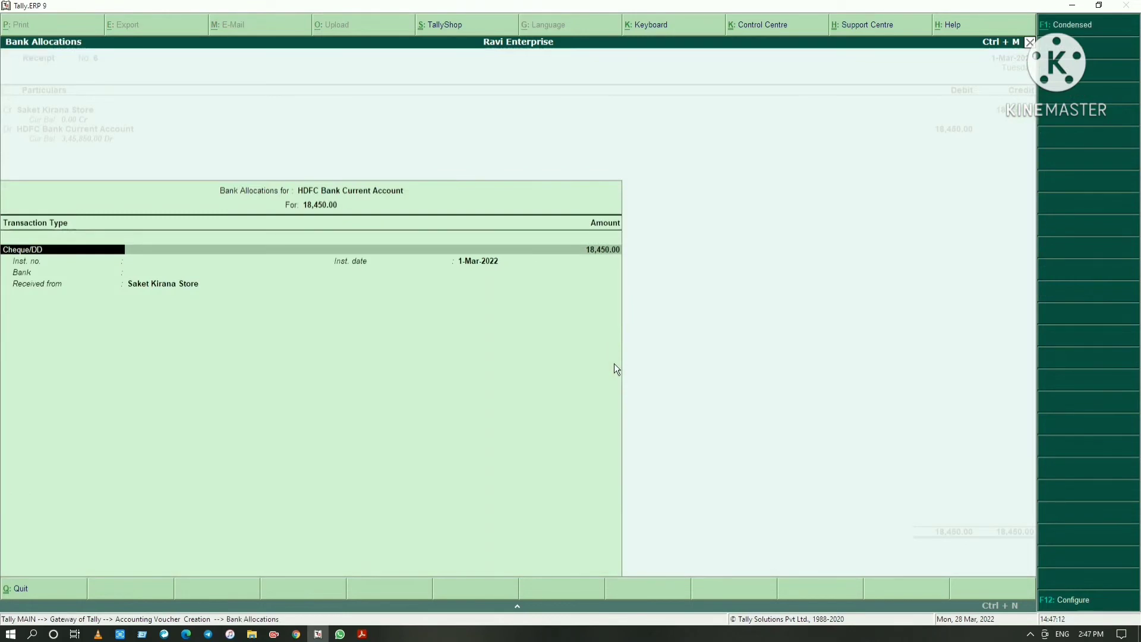
key("Return")
Allocate Saket Kirana Store's 18,450 bank receipt as an e-Fund Transfer dated 1-Mar-2022 by NEFT, with the bank as Not Applicable
key("BackSpace")
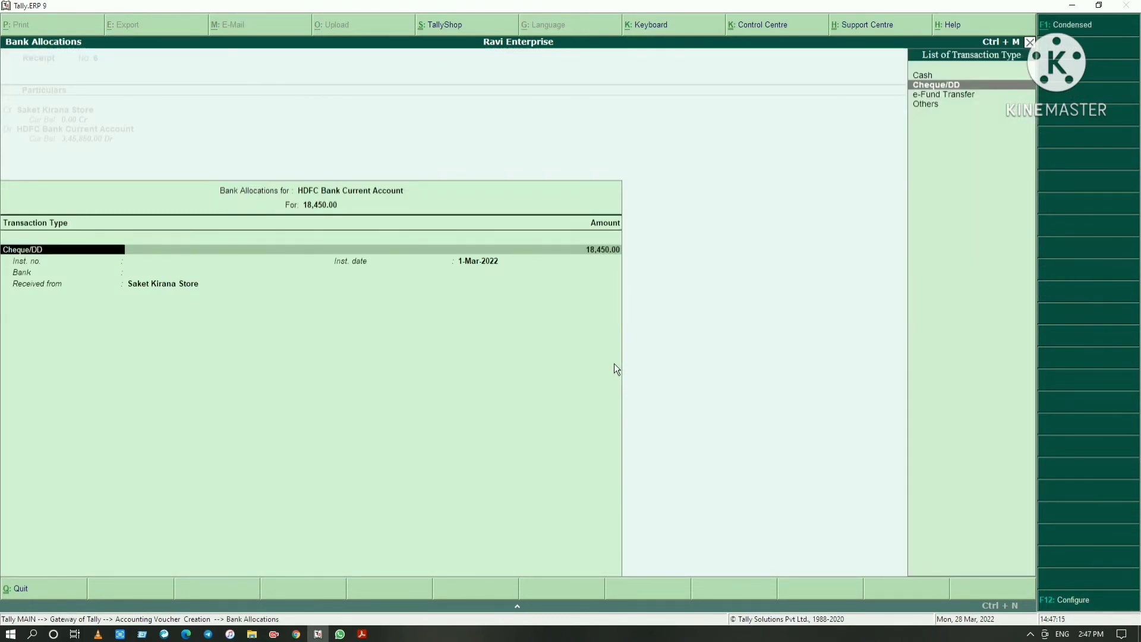
key("Down")
key("Return")
key("Return")
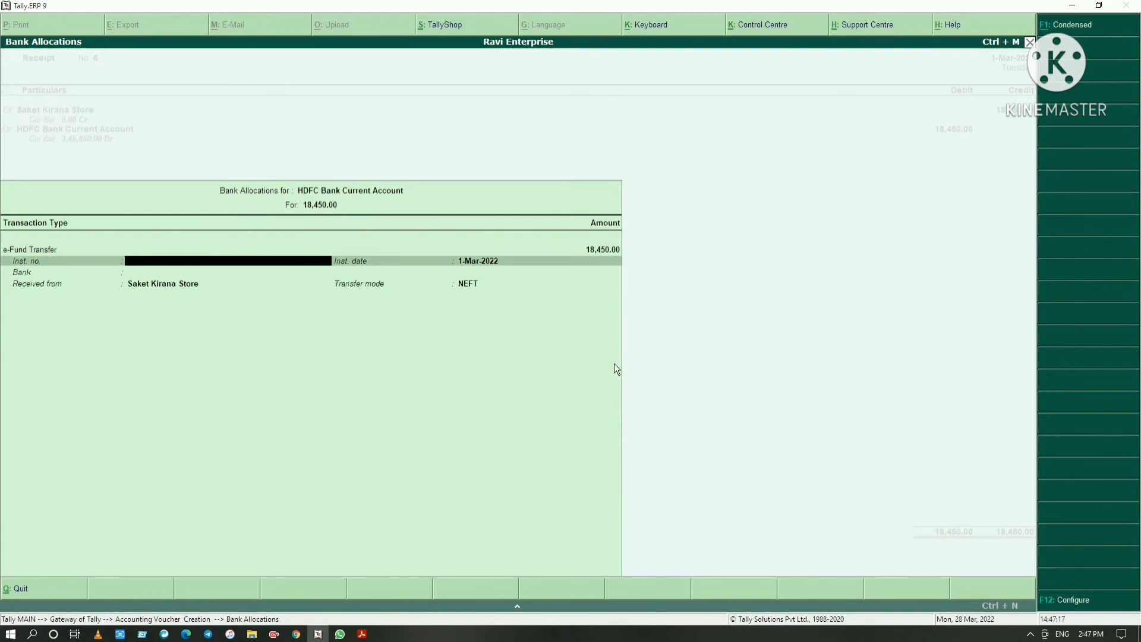
key("Return")
key("Return")
key("Return")
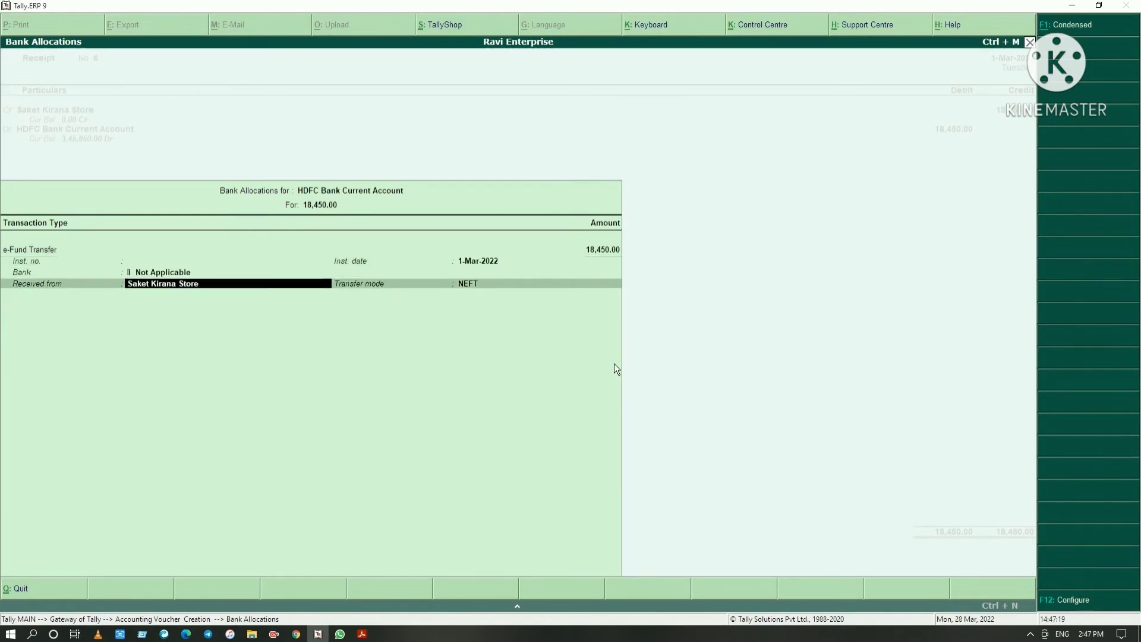
key("Return")
key("Return")
key("Return")
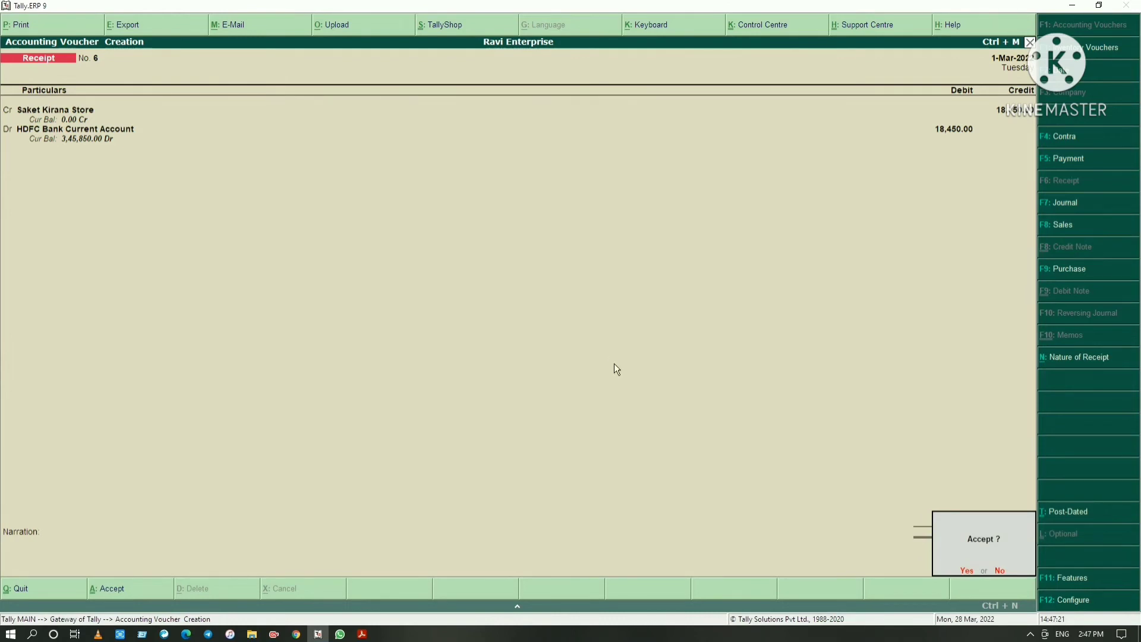
Save the Saket Kirana Store receipt without a narration and switch to the PDF to read the seventh receipt entry
key("Return")
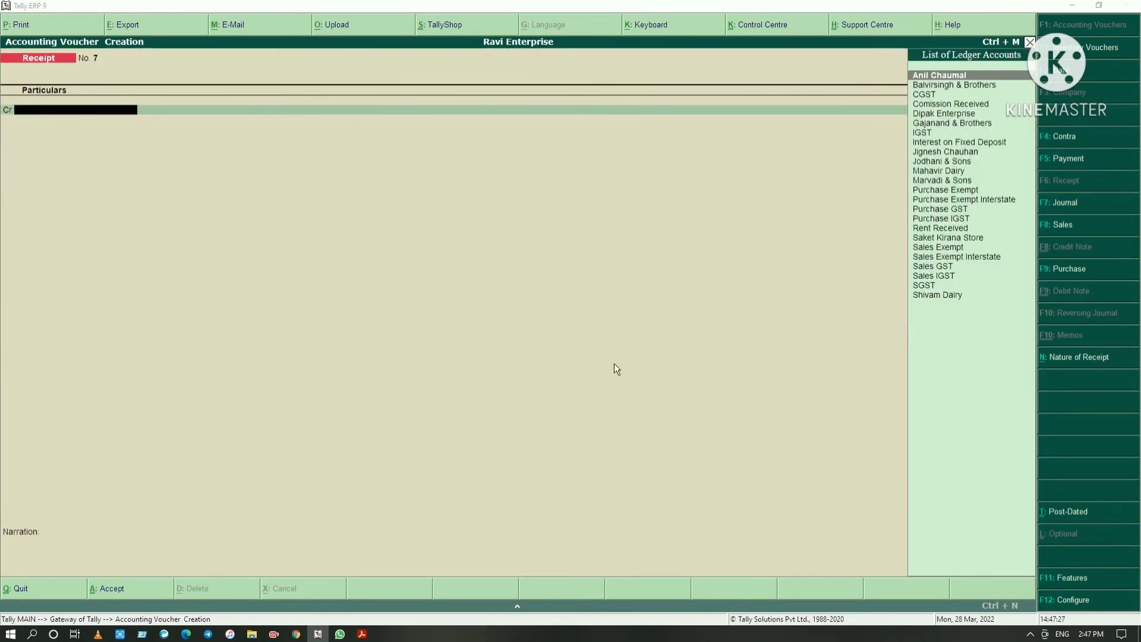
key("alt+Tab")
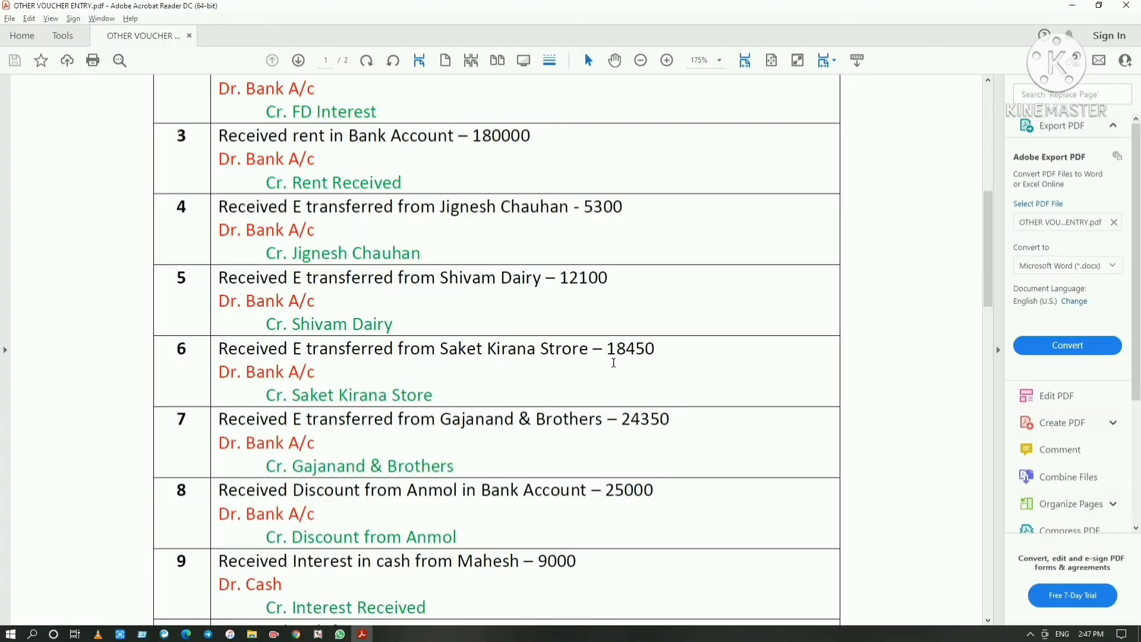
scroll(543, 382, "down", 2)
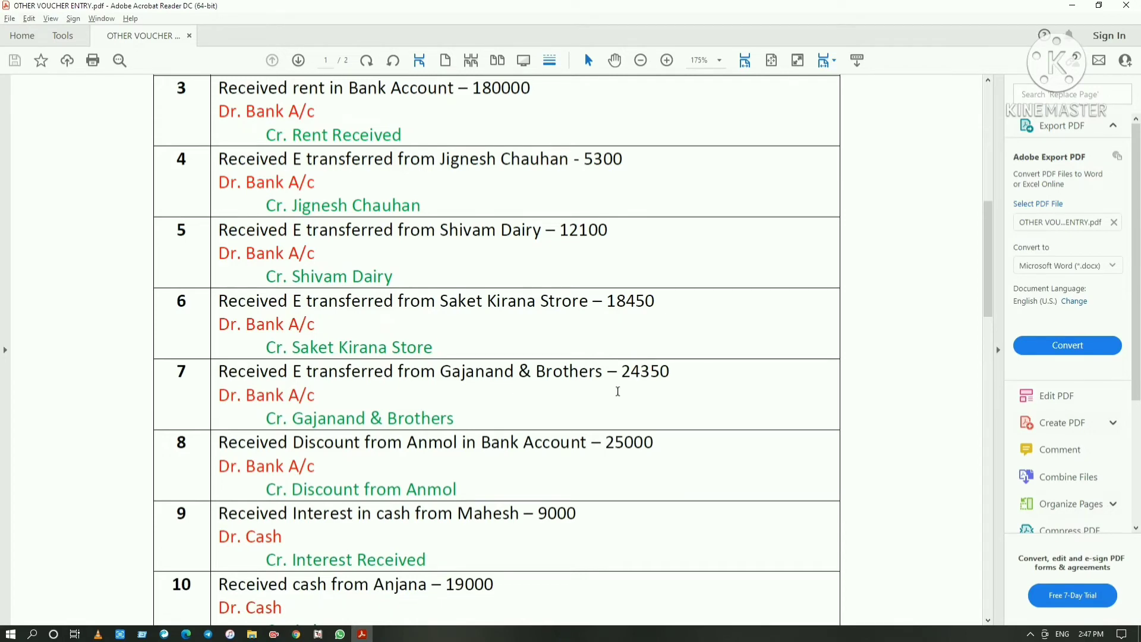
Return to Tally.ERP 9 and credit 24,350 to Gajanand & Brothers in the new receipt voucher
key("alt+Tab")
type("Gaja")
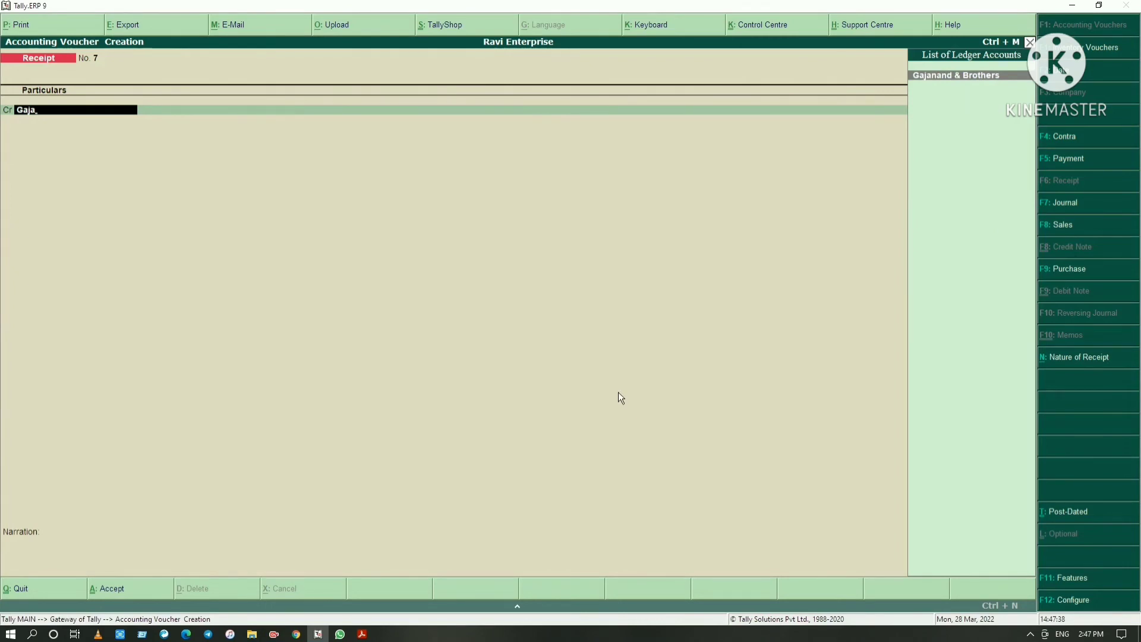
key("Return")
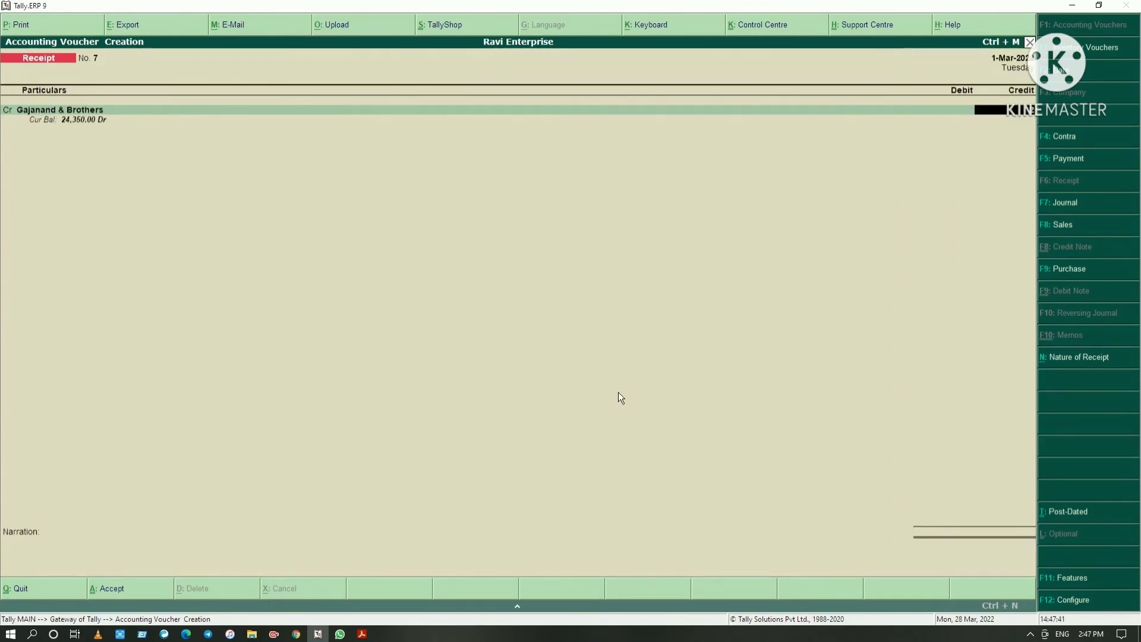
type("24000")
key("Return")
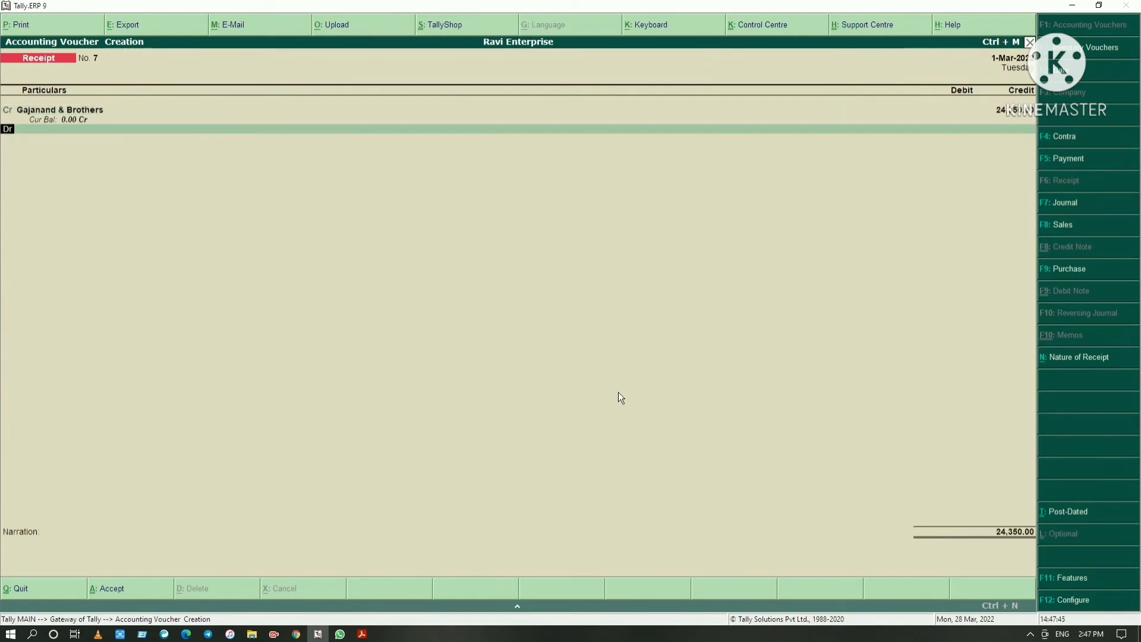
Debit 24,350 to HDFC Bank Current Account in the Gajanand & Brothers receipt voucher
key("Return")
type("Bank")
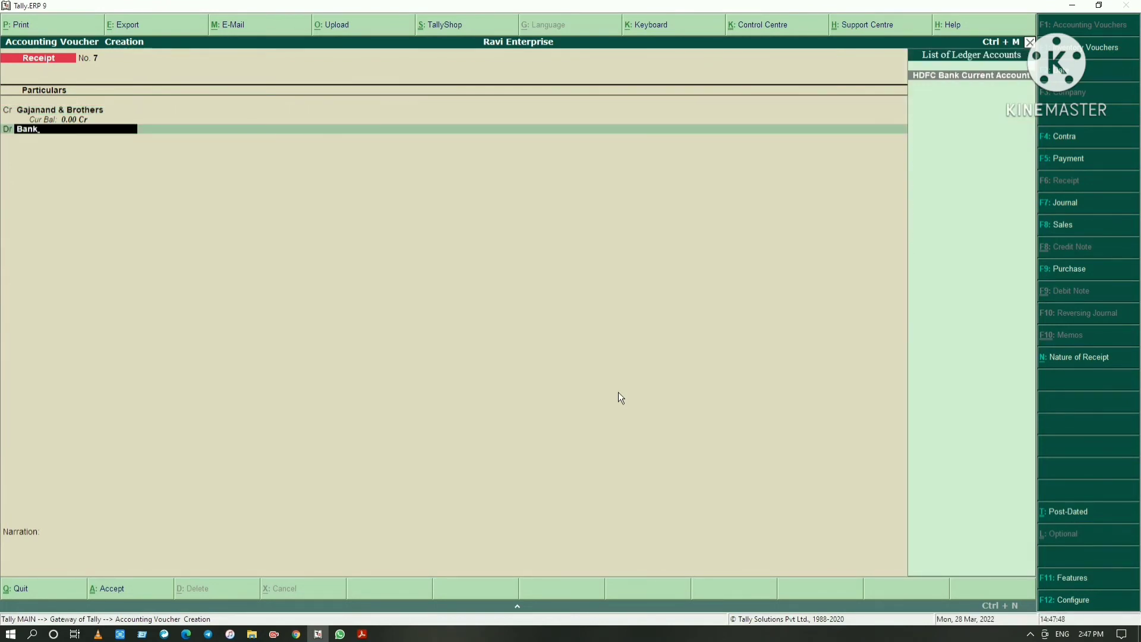
key("Return")
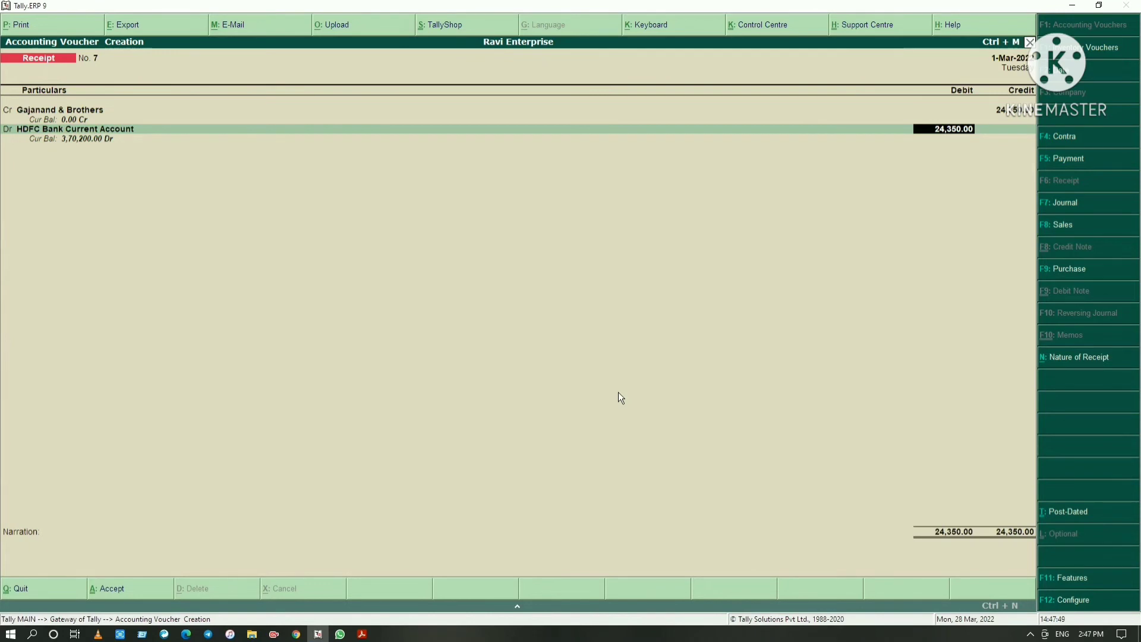
key("Return")
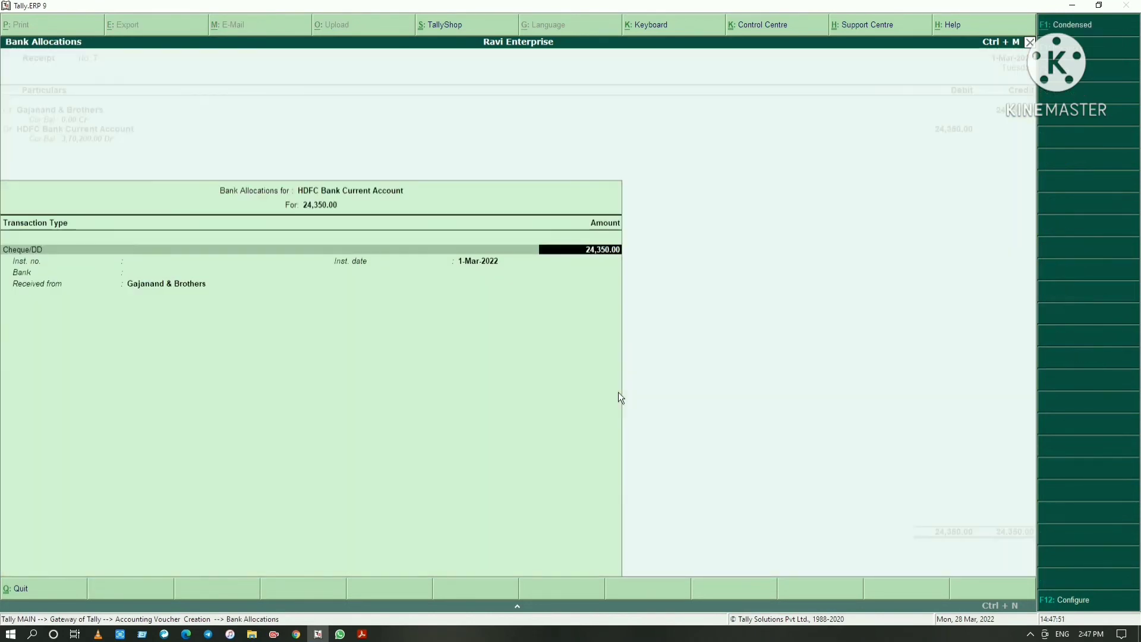
Allocate Gajanand & Brothers' 24,350 bank receipt as an e-Fund Transfer dated 1-Mar-2022 by NEFT
key("BackSpace")
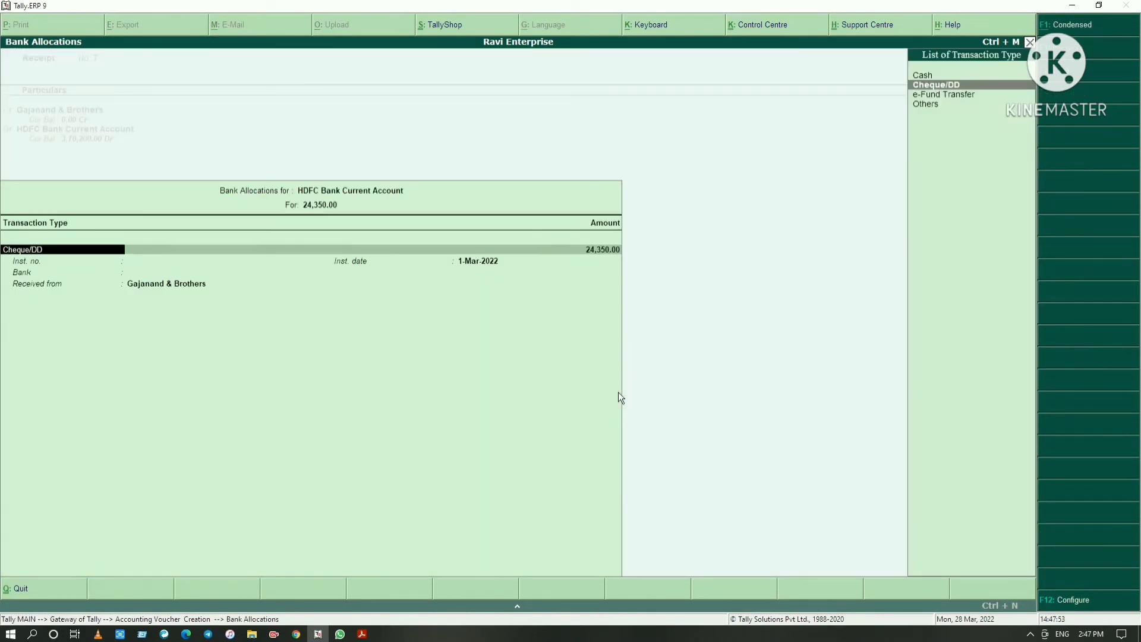
key("Down")
key("Return")
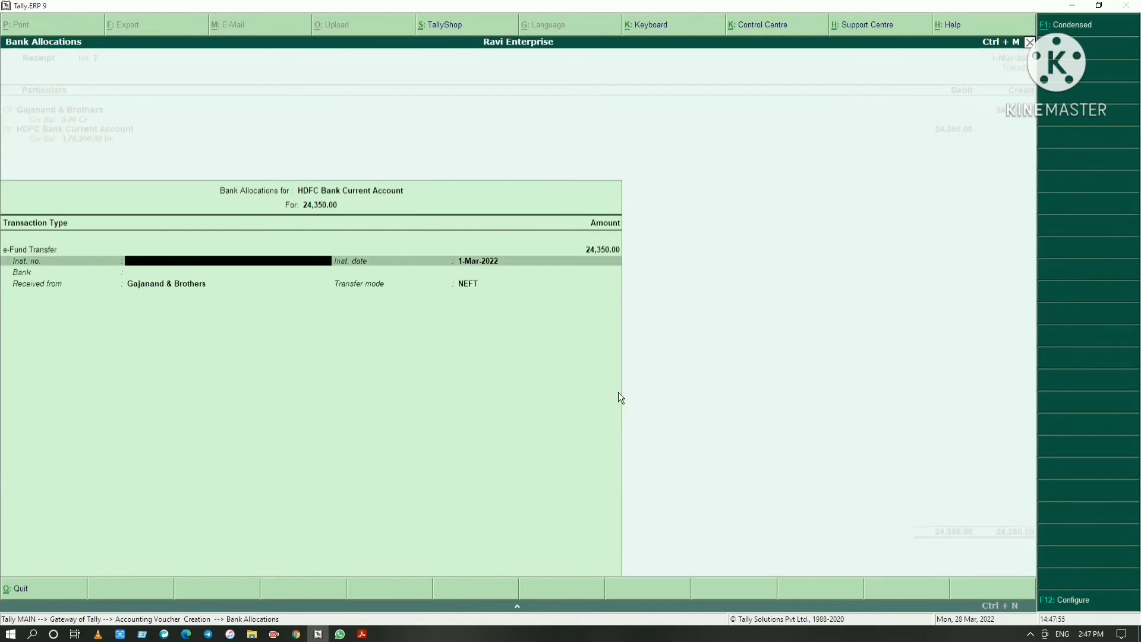
key("Return")
key("Return")
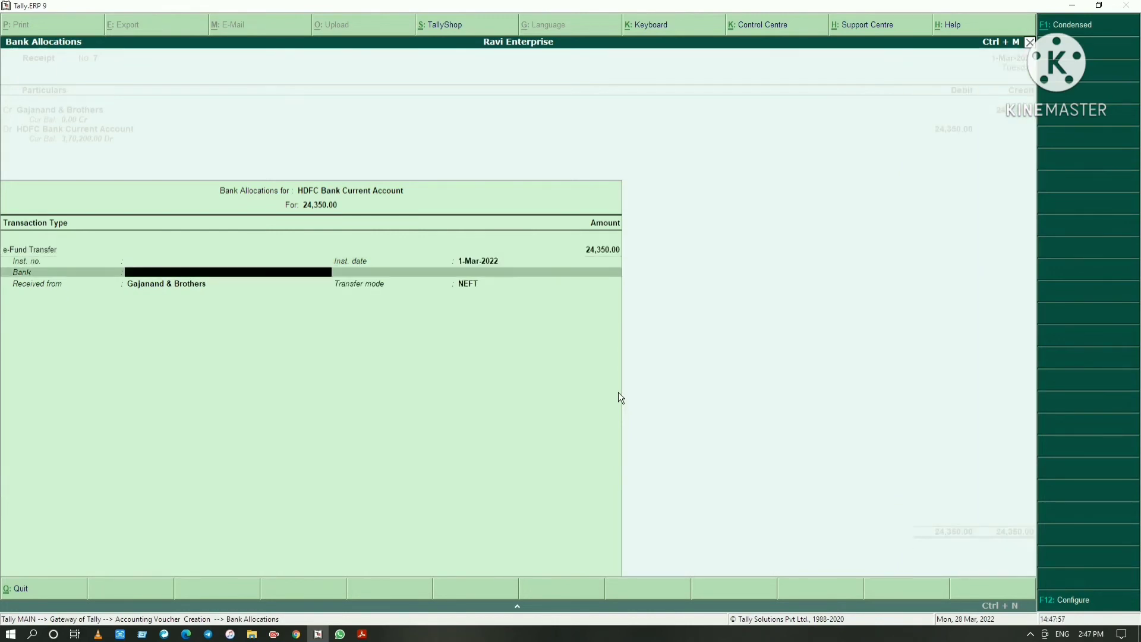
key("Return")
Save the Gajanand & Brothers receipt without a narration and switch to the PDF to read the eighth receipt entry
key("Return")
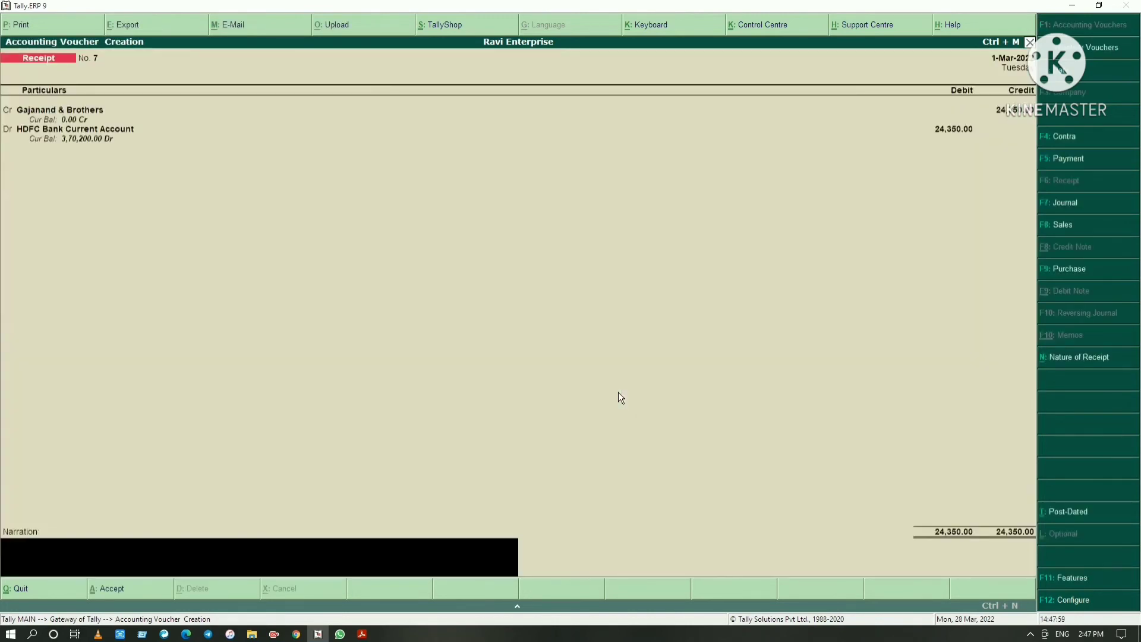
key("Return")
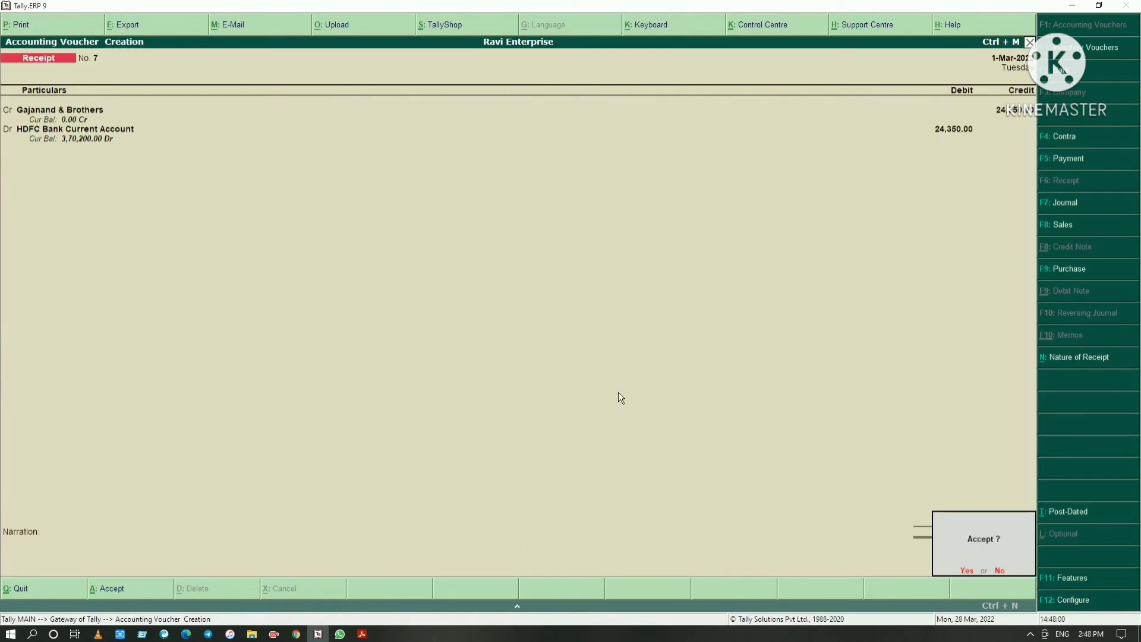
key("y")
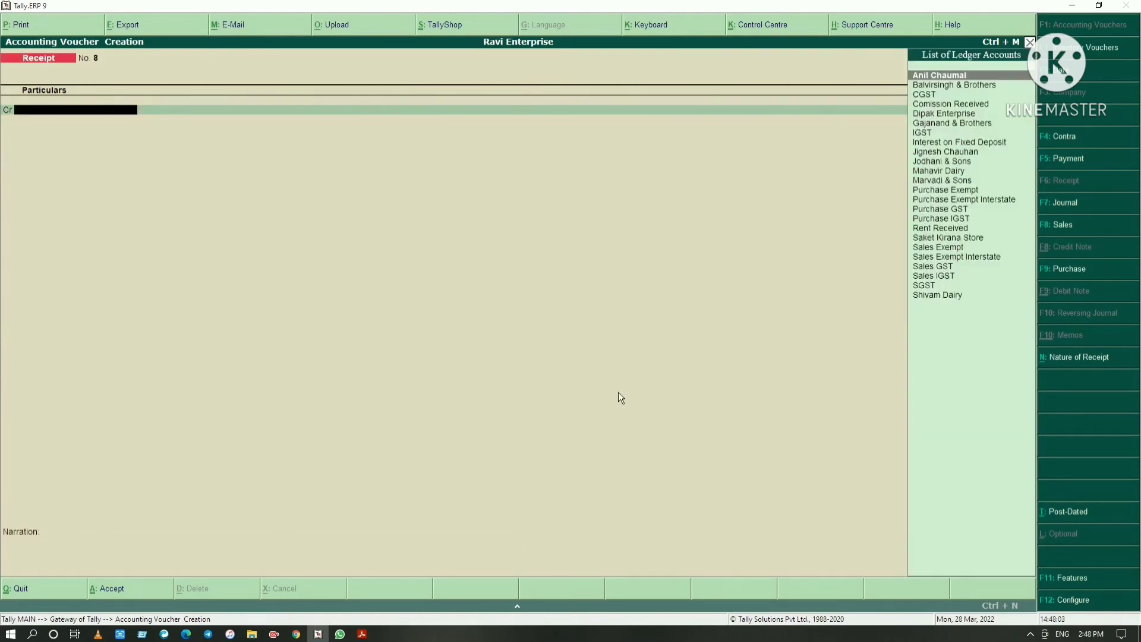
key("alt+Tab")
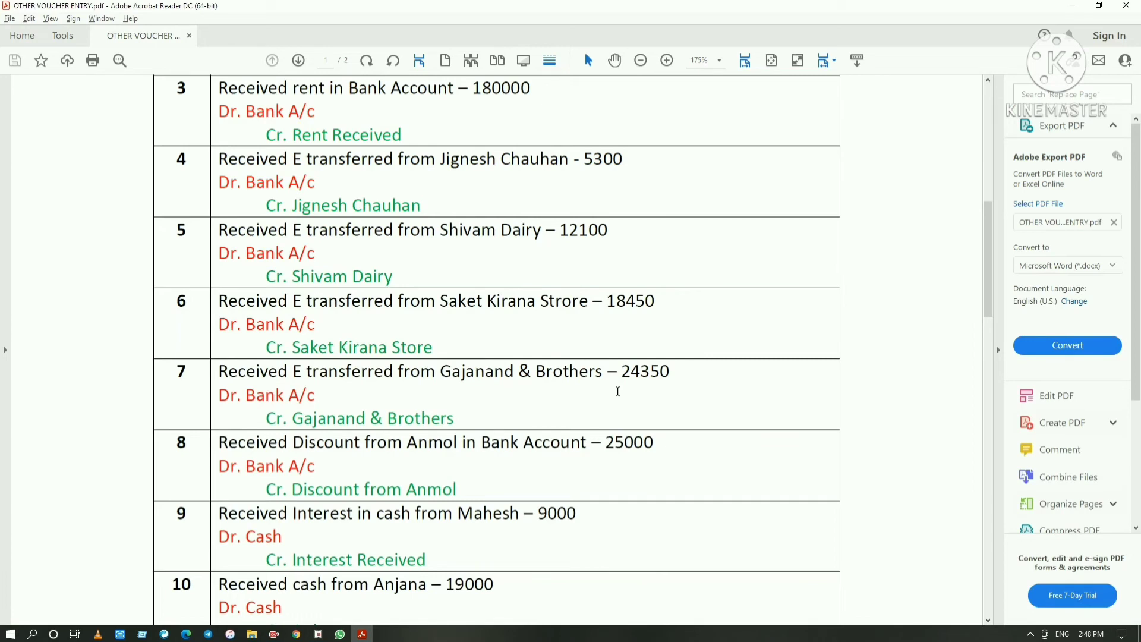
scroll(540, 407, "down", 3)
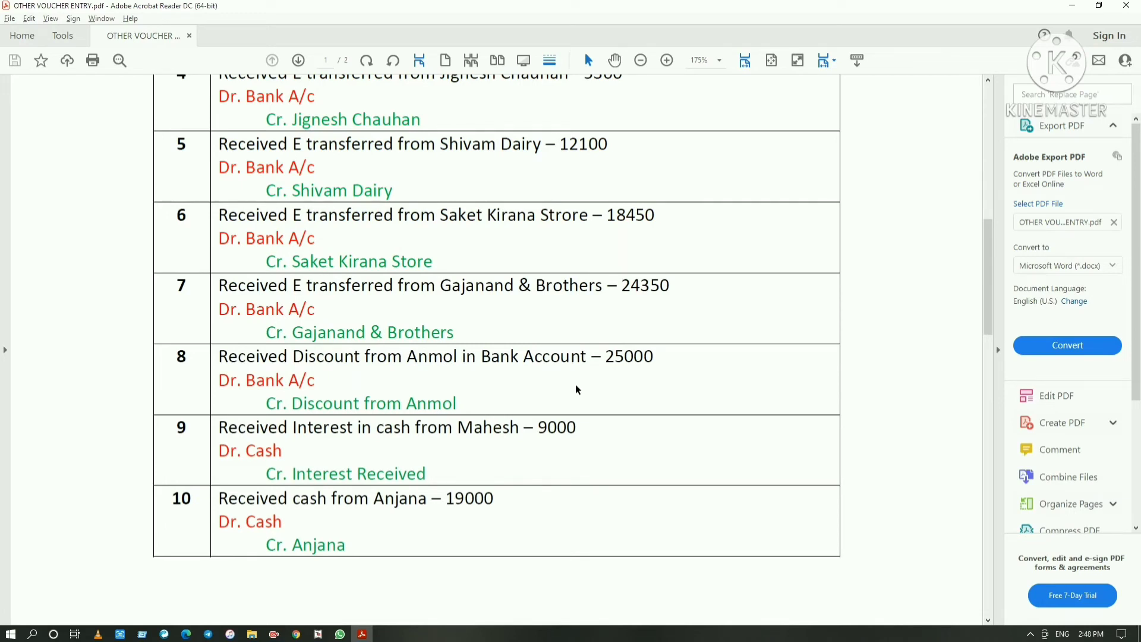
Return to Tally.ERP 9 and start a new credit ledger named Discount From Anmol under Indirect Incomes, without an alias
key("alt+Tab")
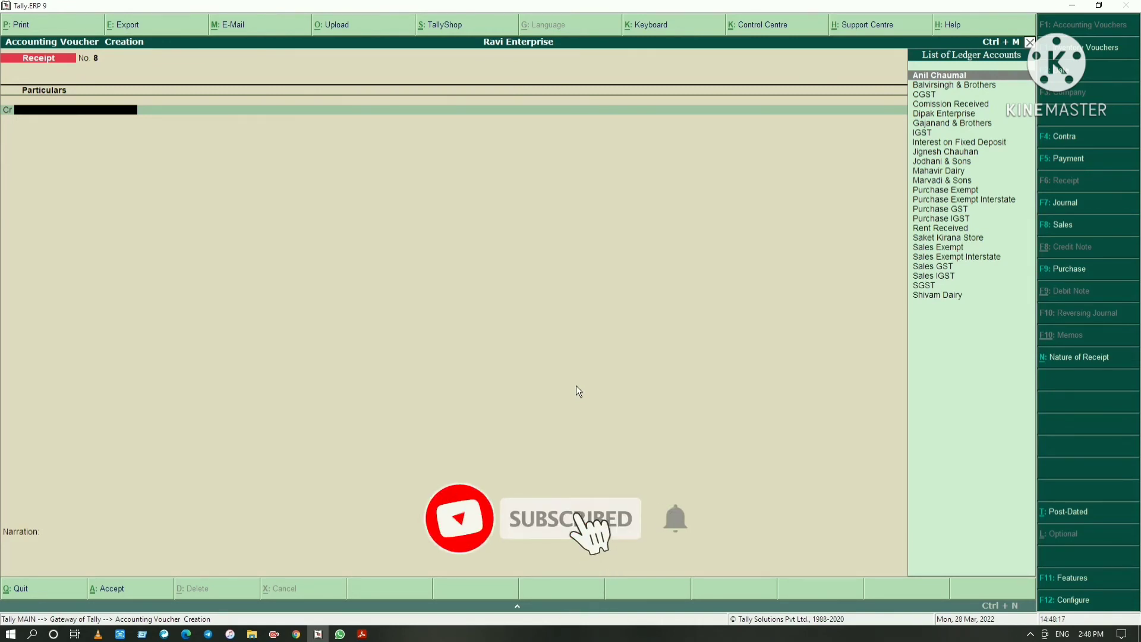
key("alt+c")
type("Discount")
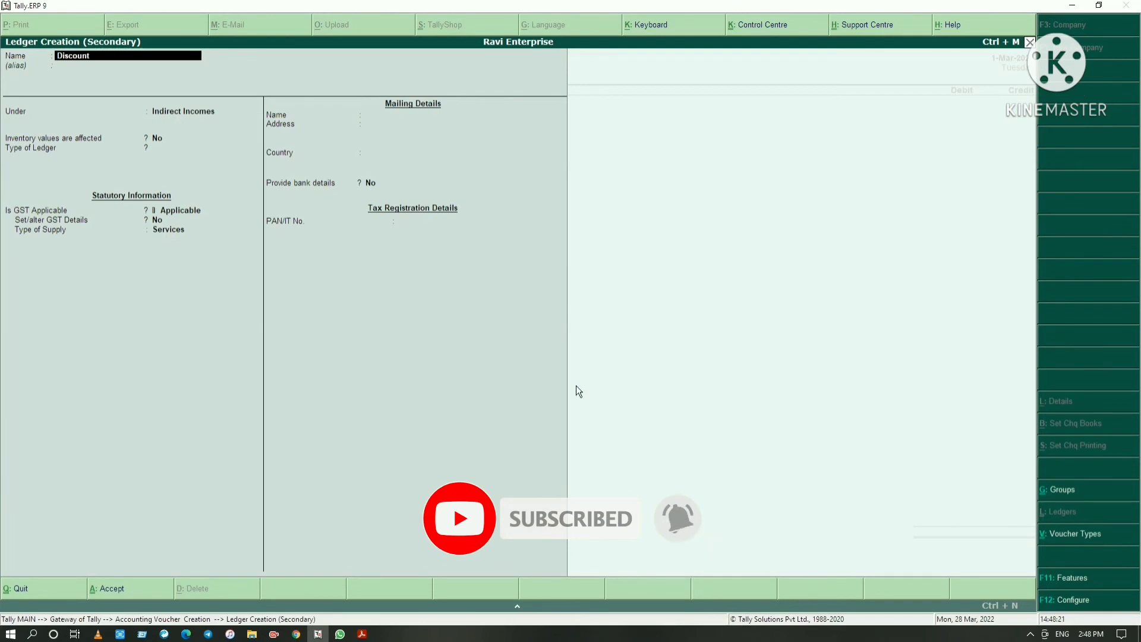
type(" From Anmol")
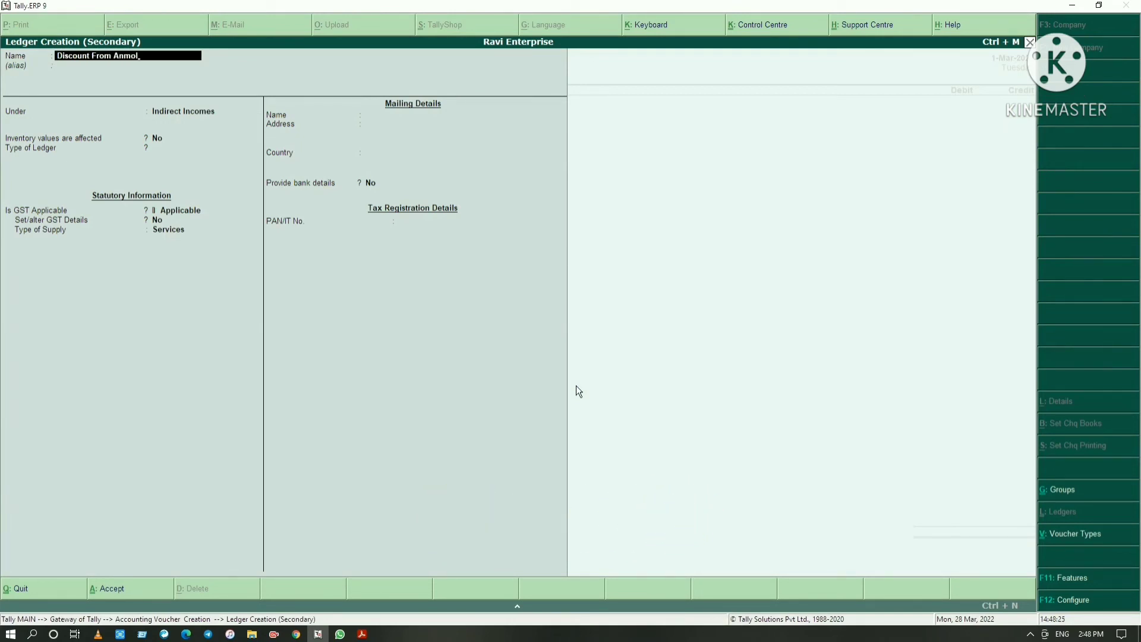
key("Return")
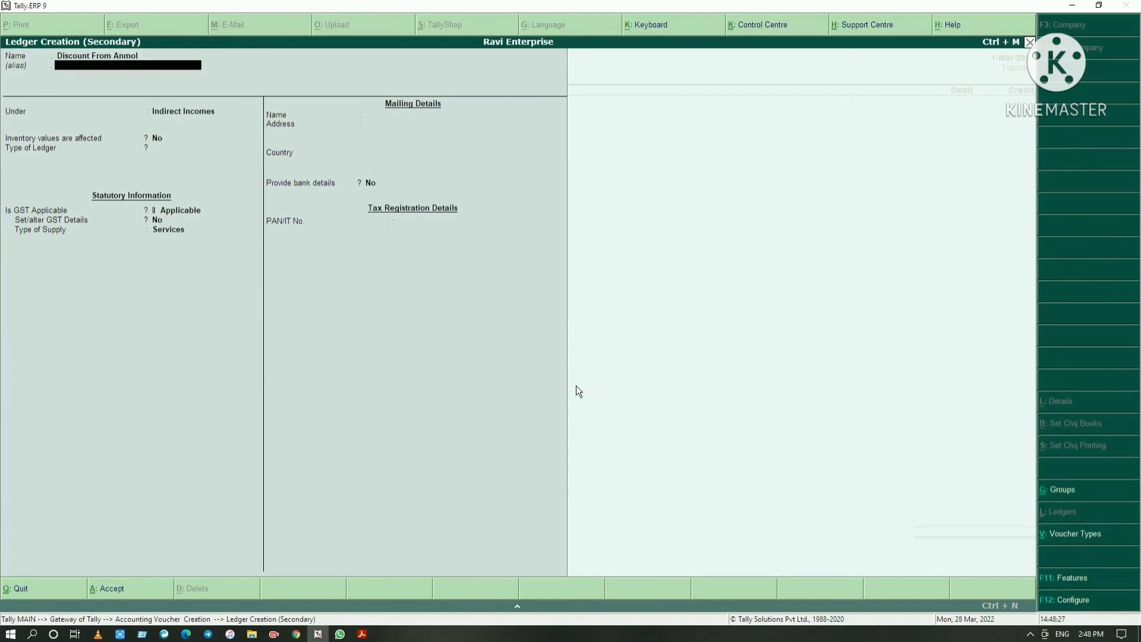
key("Return")
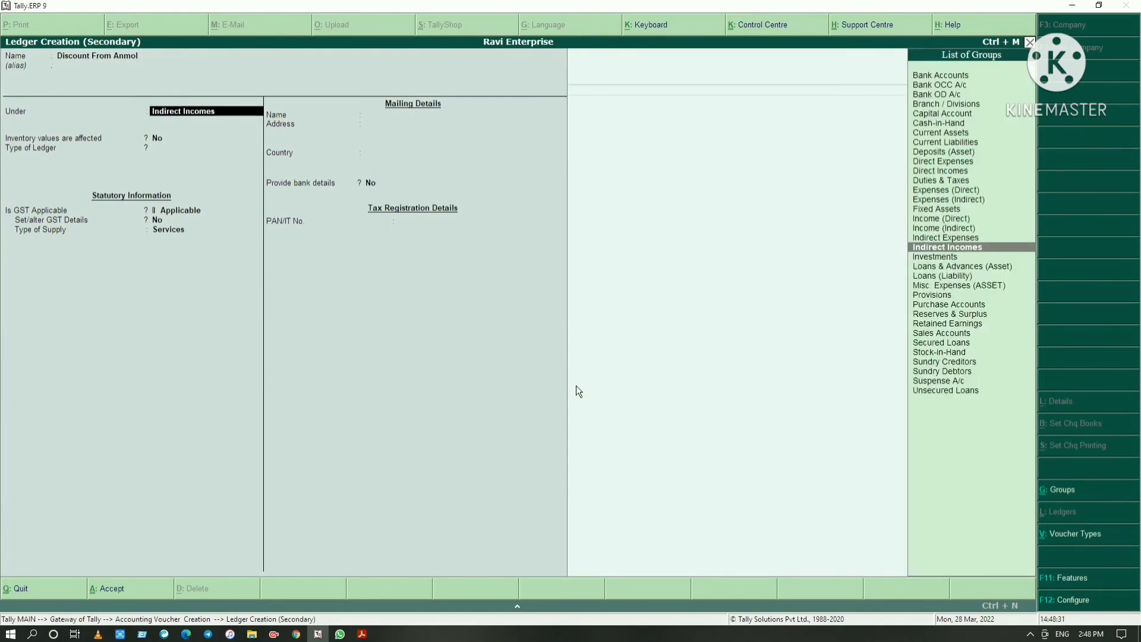
key("Return")
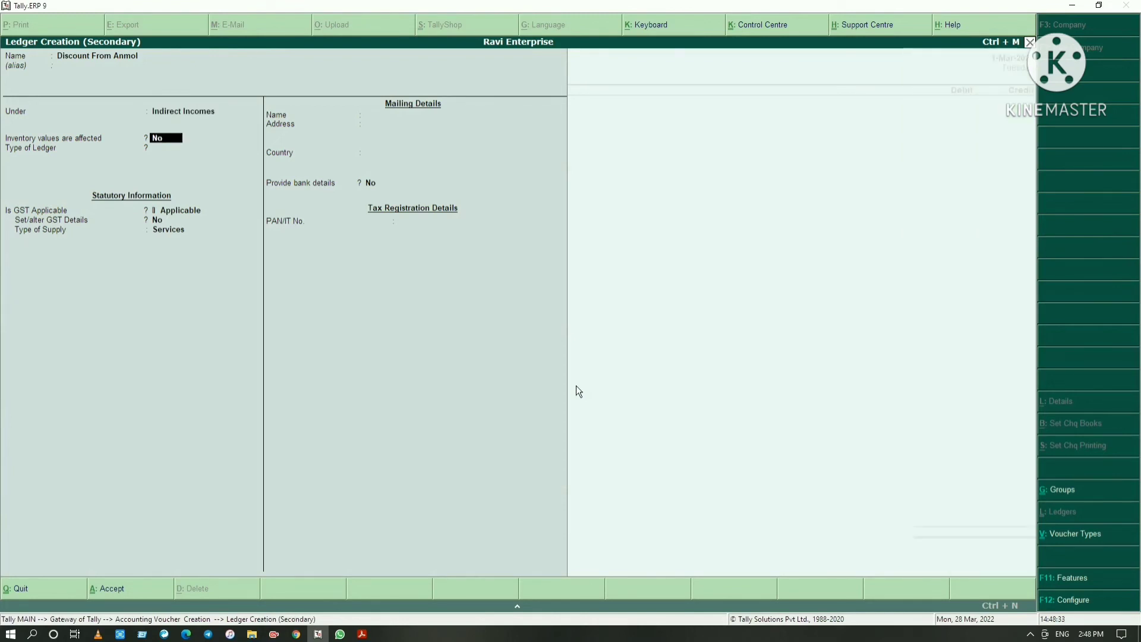
Keep the discount ledger's type Not Applicable, GST Applicable without GST details and supply type Services, and save the ledger
key("Return")
key("Return")
key("Return")
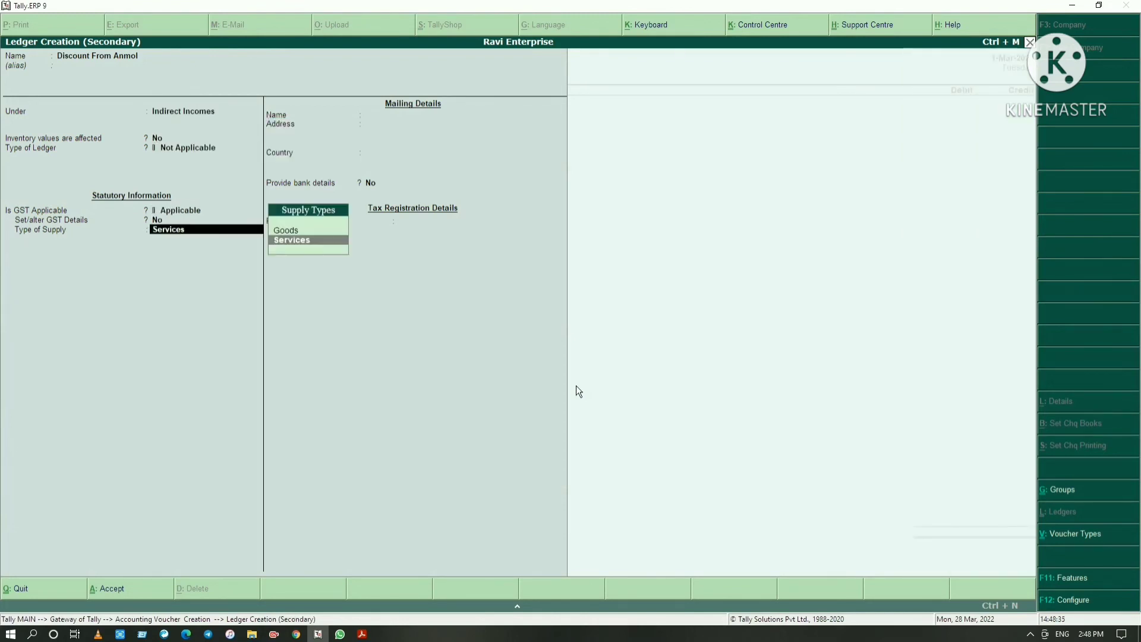
key("Return")
key("Return")
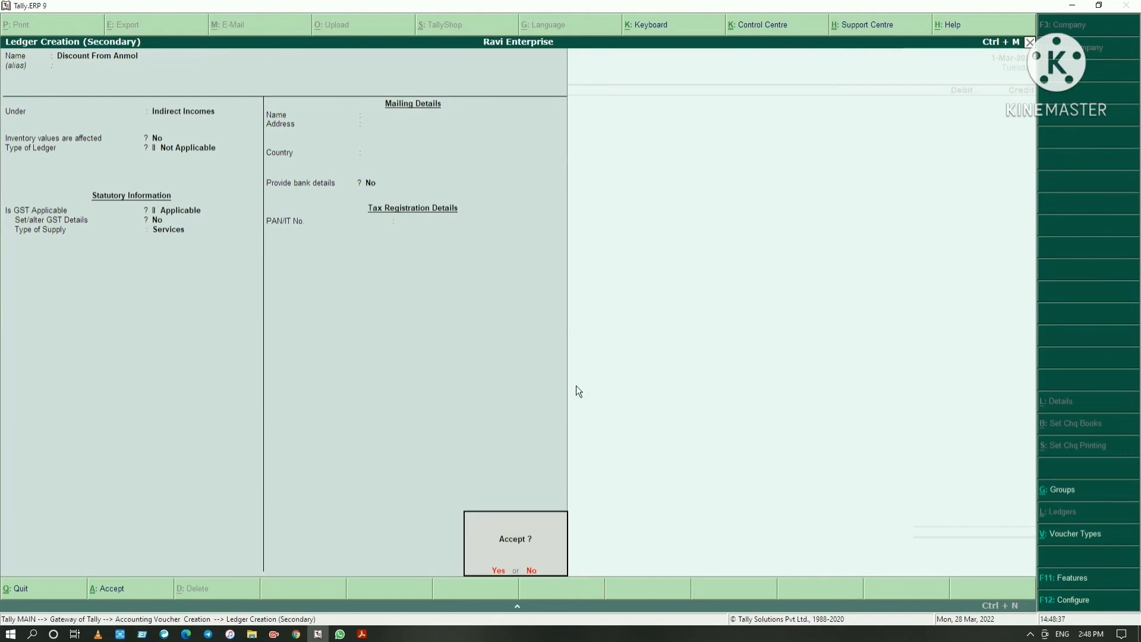
key("Return")
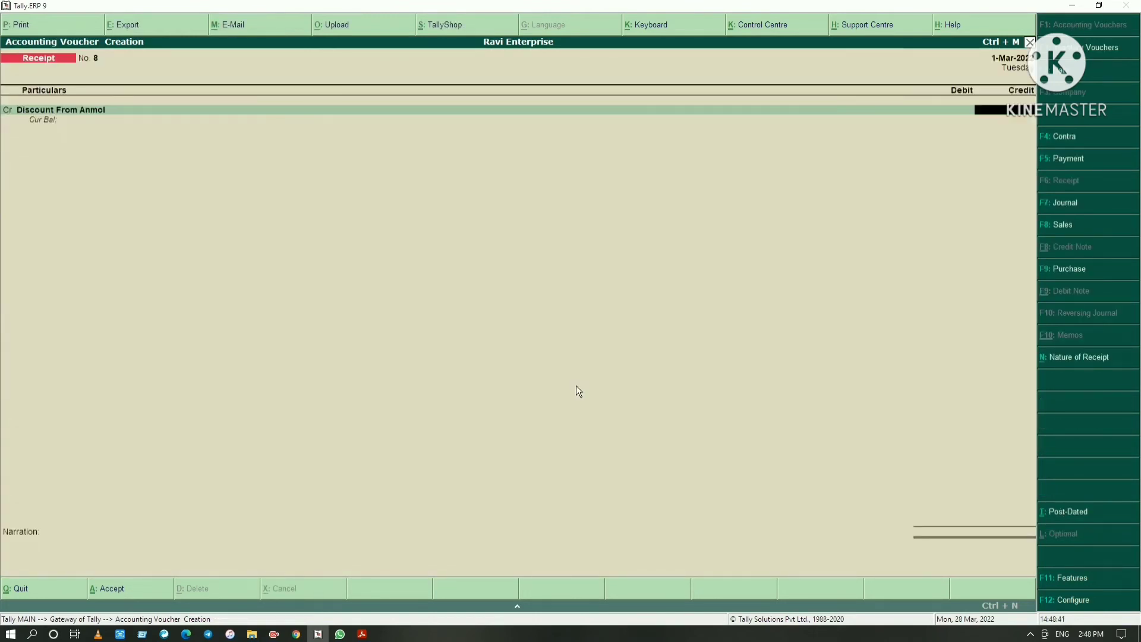
Check the discount amount in the PDF and credit 25,000 to Discount From Anmol in the receipt voucher
key("alt+Tab")
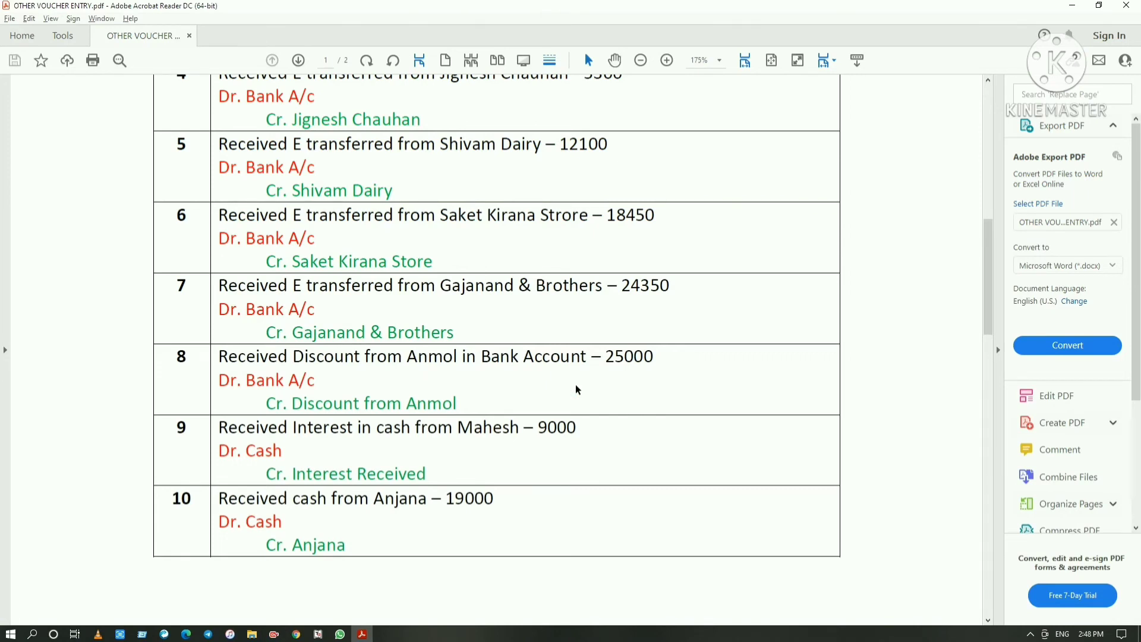
key("alt+Tab")
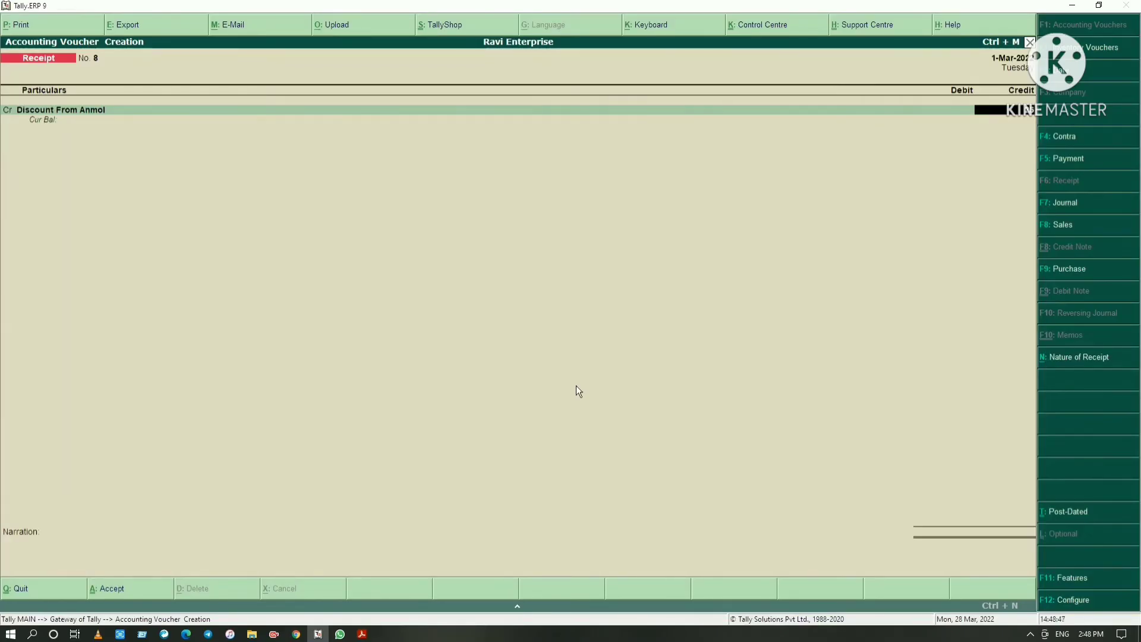
type("25000")
key("Return")
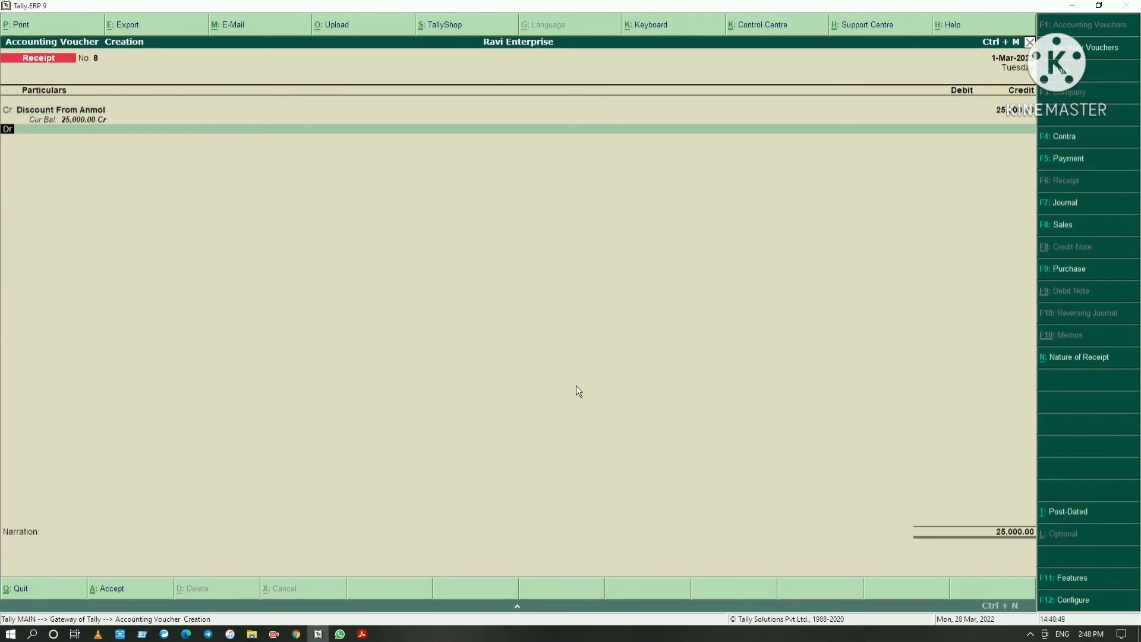
Debit 25,000 to HDFC Bank Current Account, save the discount receipt without a narration, and switch to the PDF to read the ninth receipt entry
key("Return")
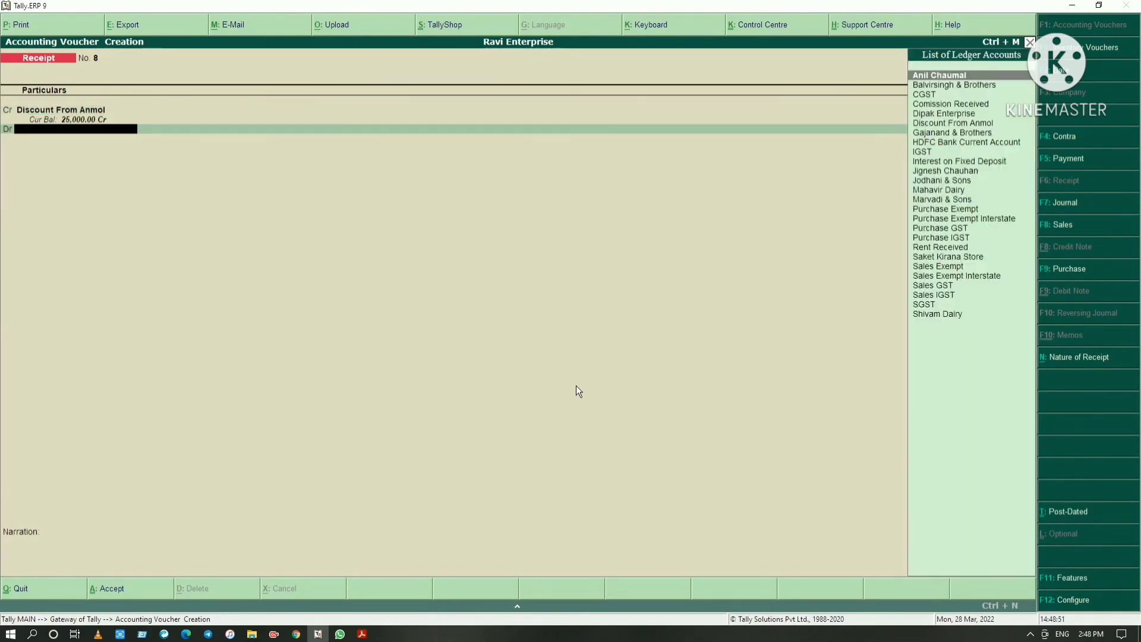
type("Bank")
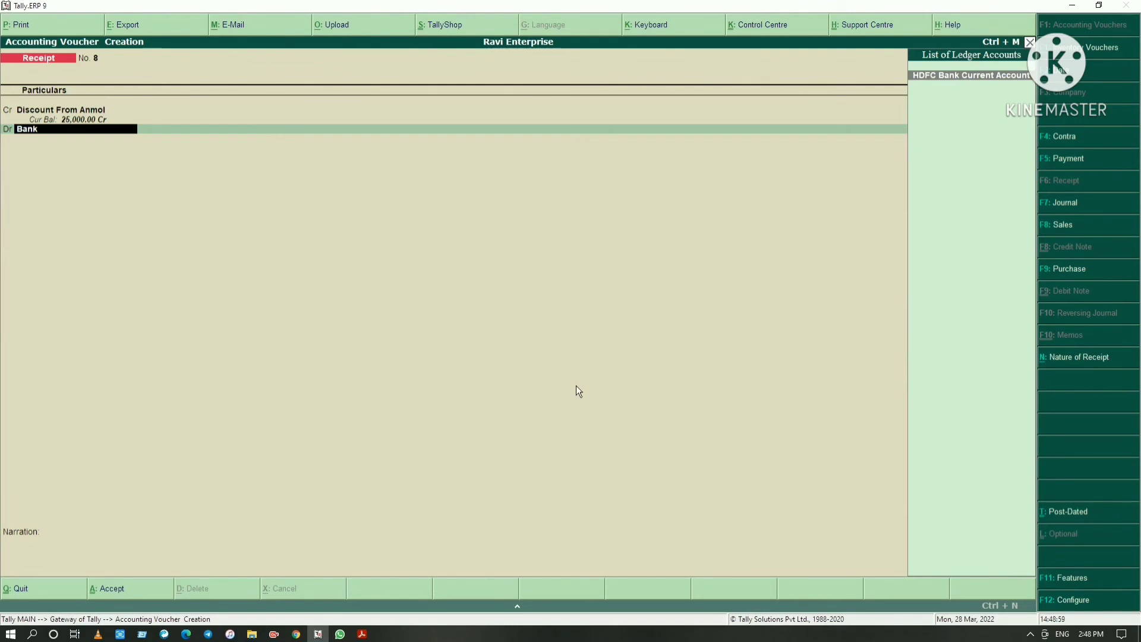
key("Return")
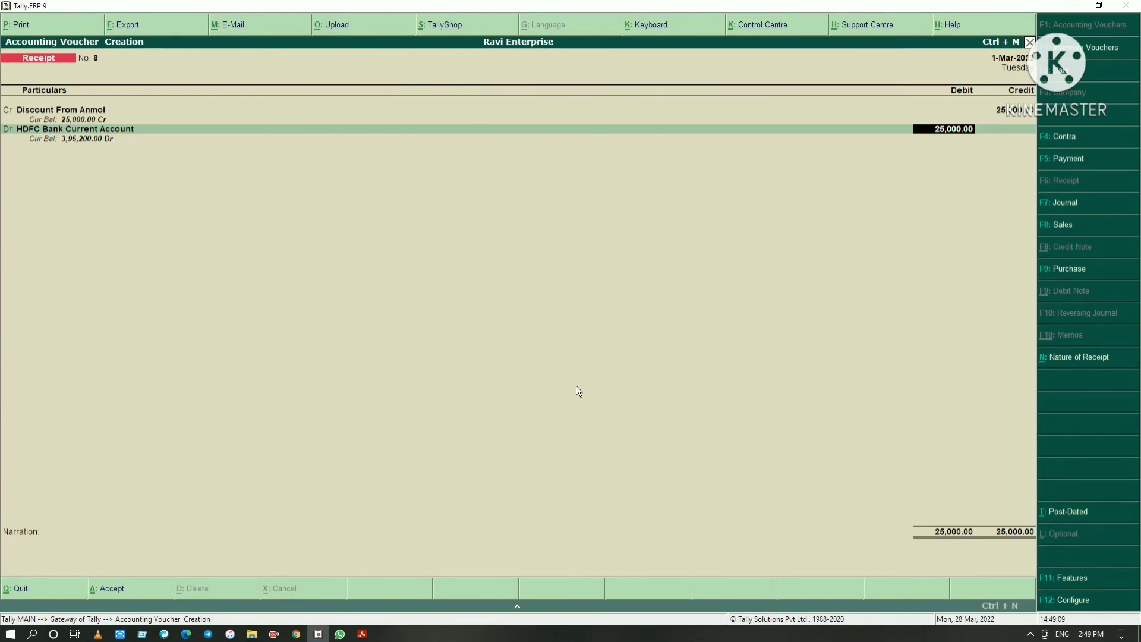
key("Return")
key("Return")
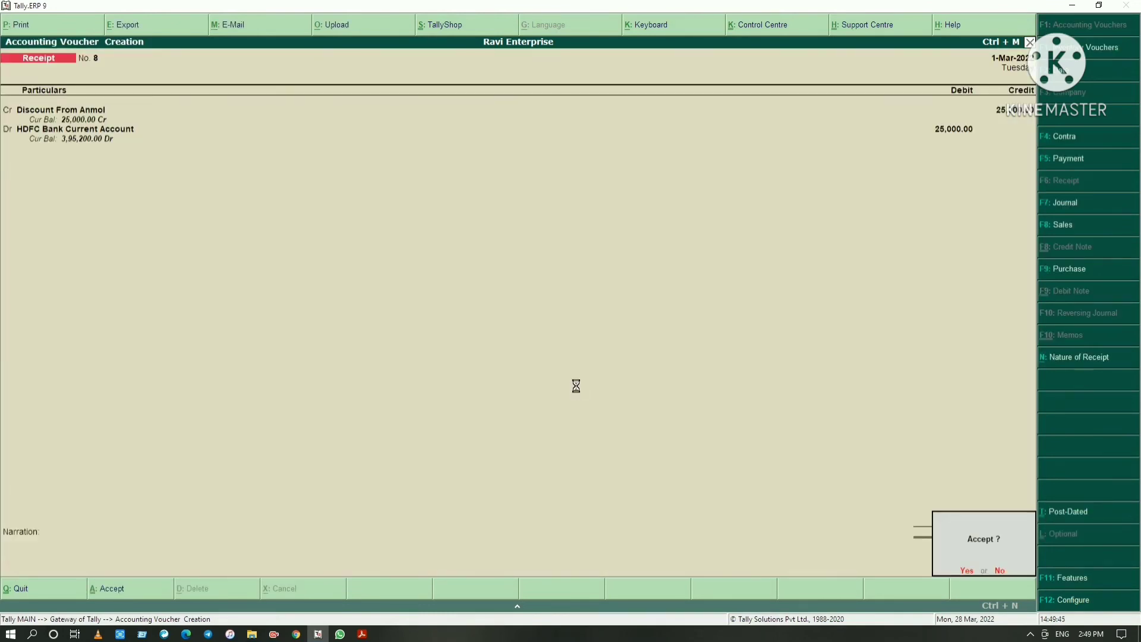
key("alt+Tab")
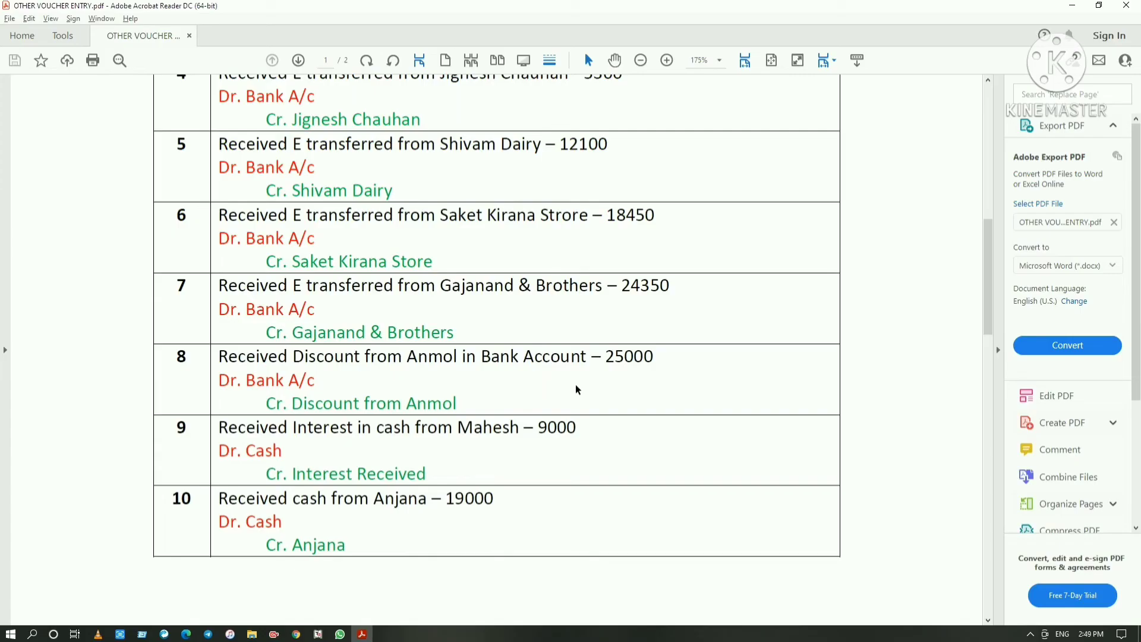
scroll(570, 386, "down", 1)
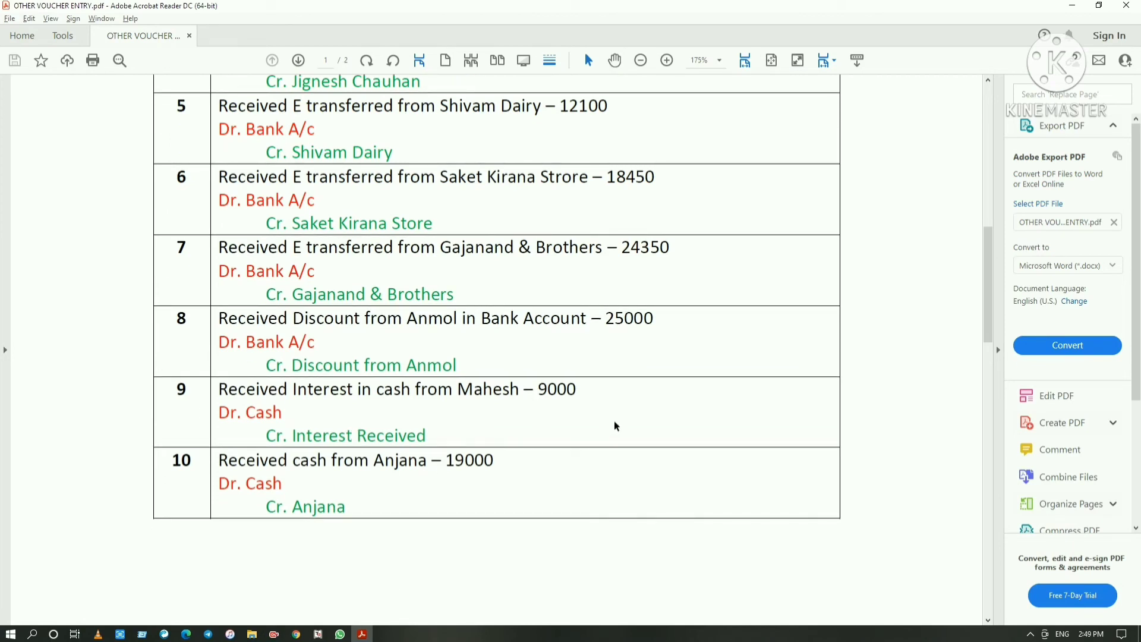
Return to Tally.ERP 9 and start a new credit ledger named Interest Received under Indirect Incomes, without an alias or inventory values affected
key("alt+Tab")
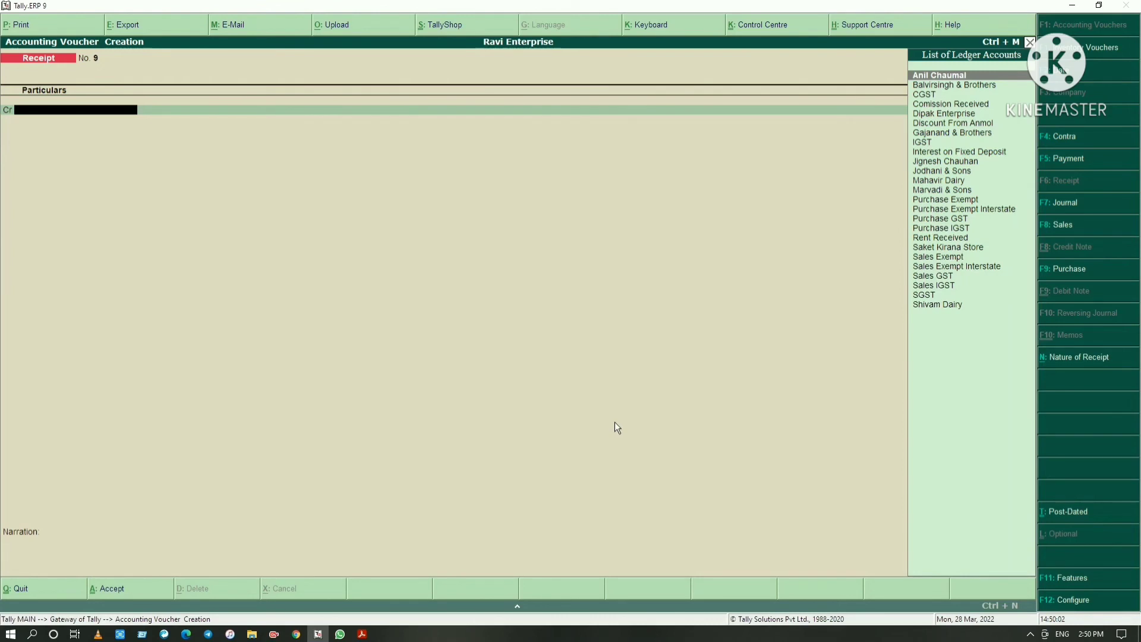
key("alt+c")
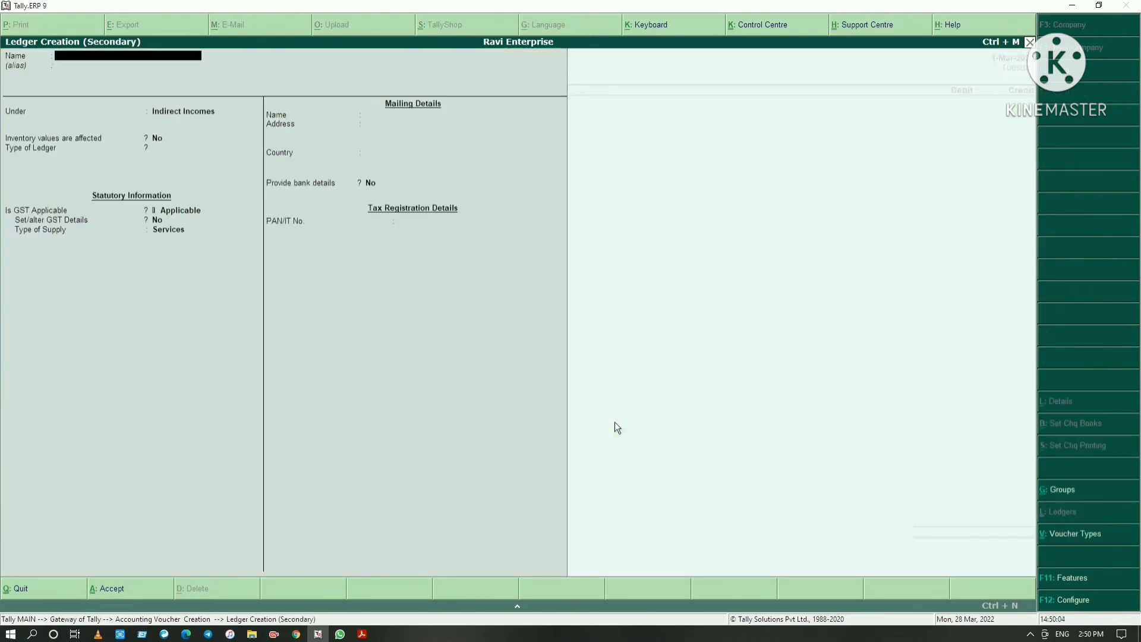
type("Interest Re")
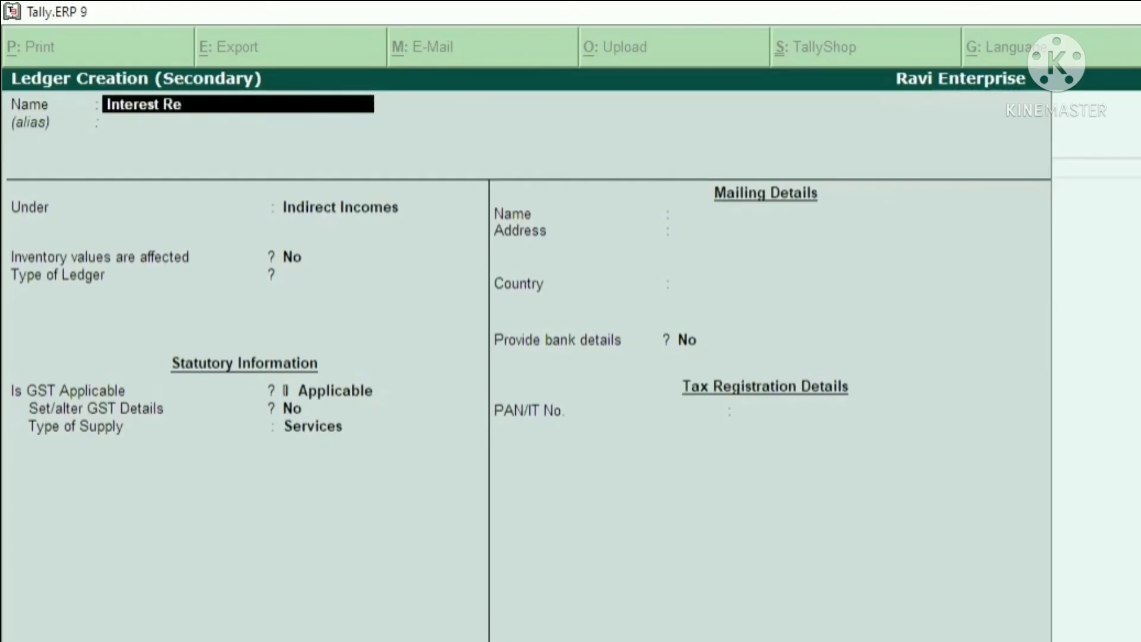
type("ceived")
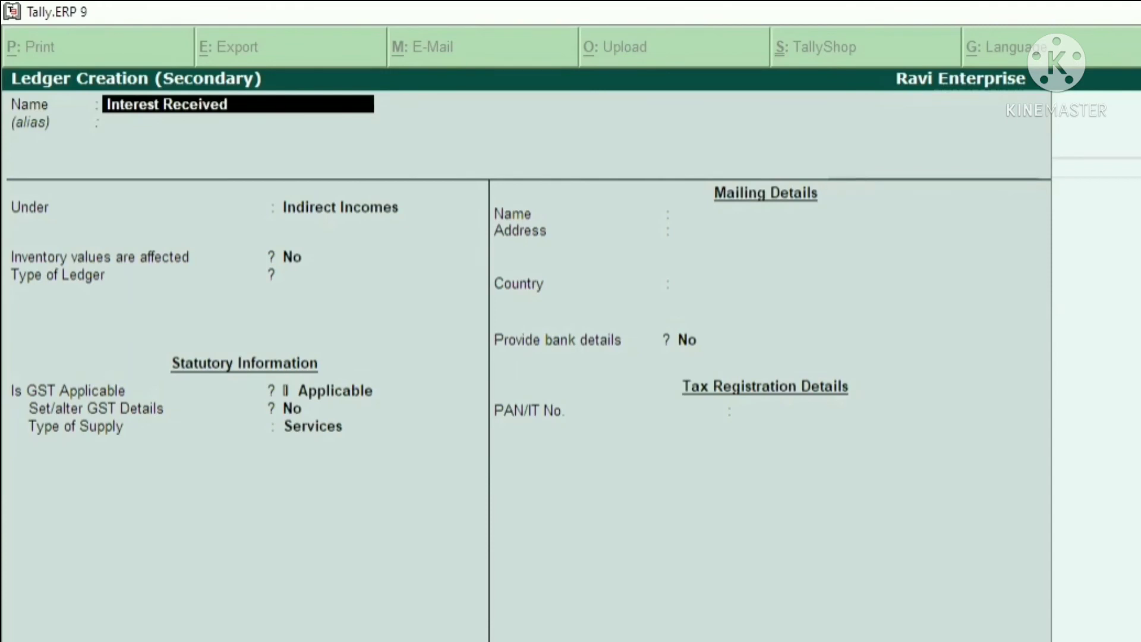
key("Return")
Keep the interest ledger's type Not Applicable, GST Applicable without GST details and supply type Services, and save the ledger
key("Return")
key("Return")
key("Return")
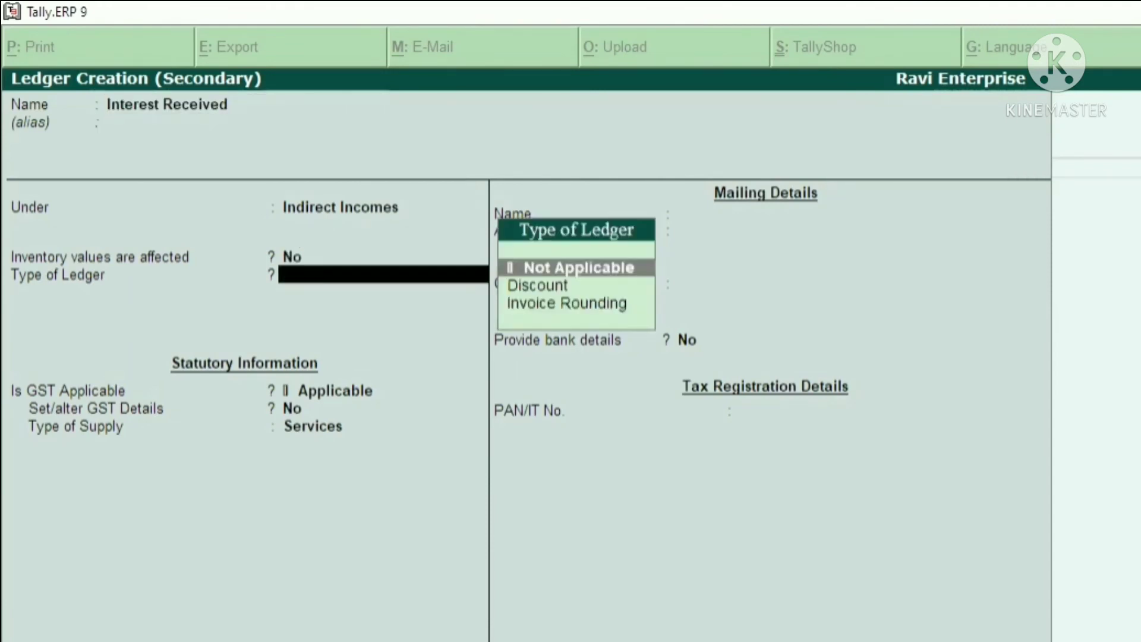
key("Return")
key("Return")
key("Return")
key("Return")
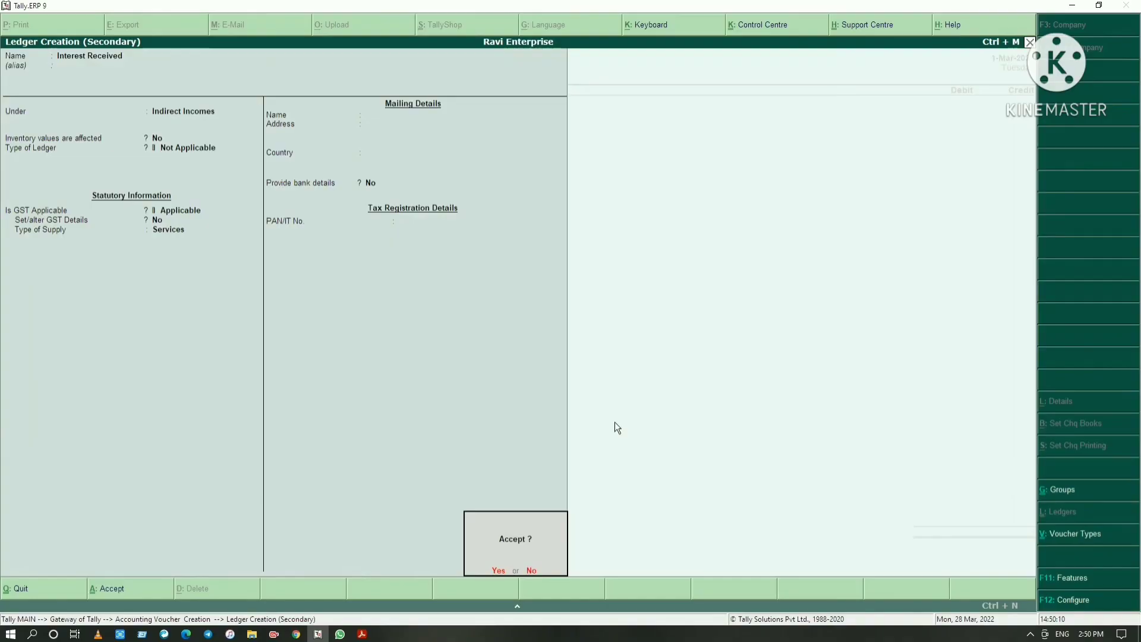
Check the interest amount in the PDF and credit 9,000 to Interest Received in the receipt voucher
key("Return")
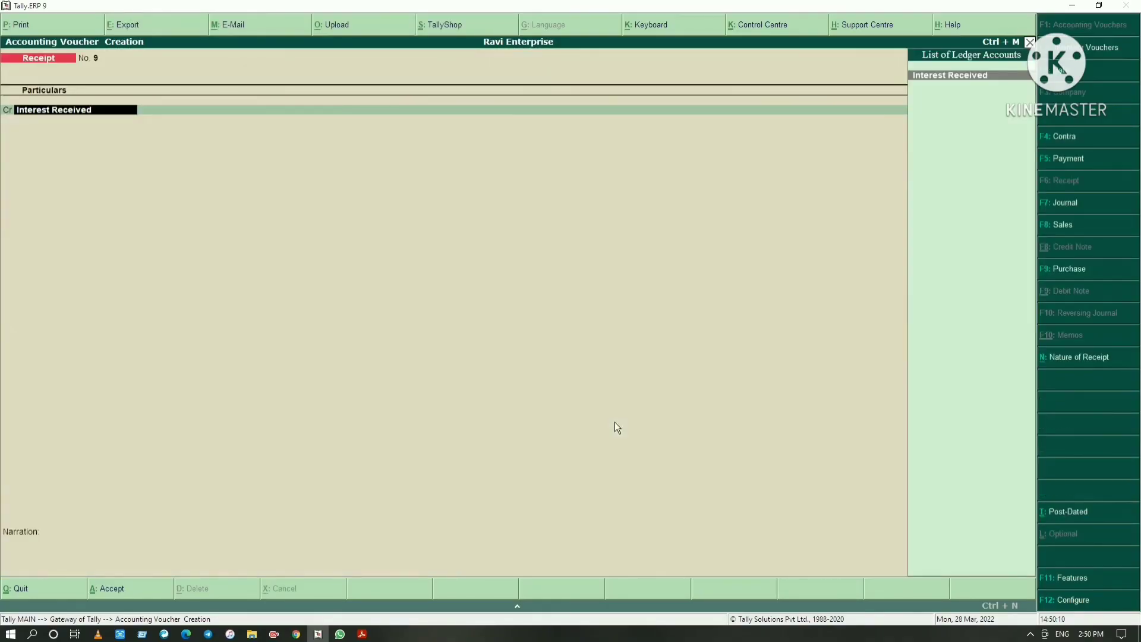
key("Return")
key("alt+Tab")
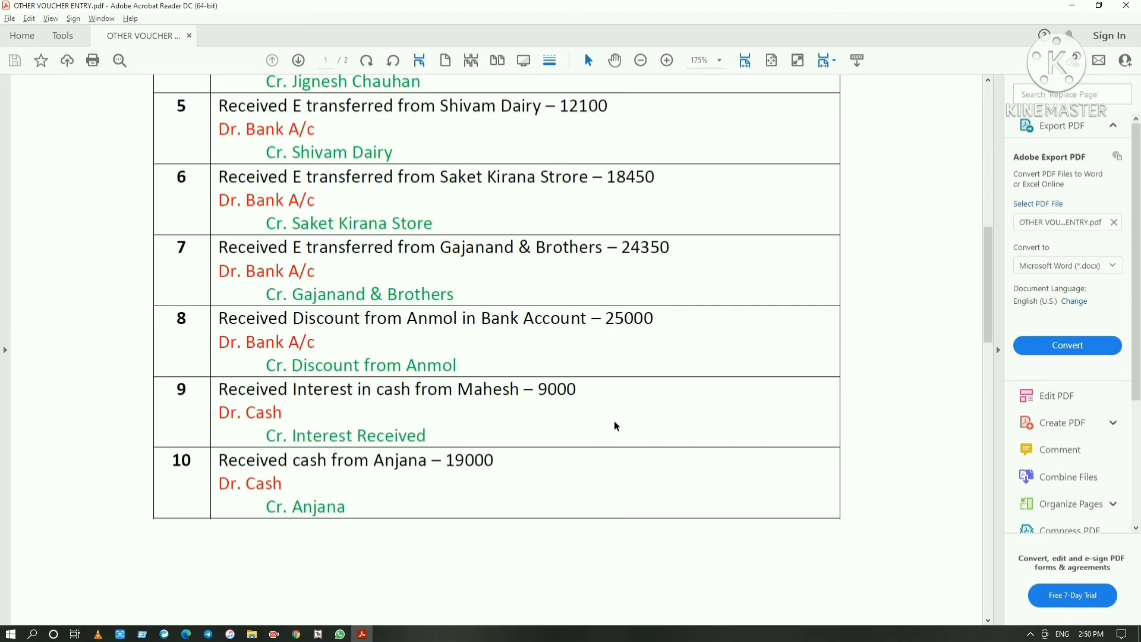
key("alt+Tab")
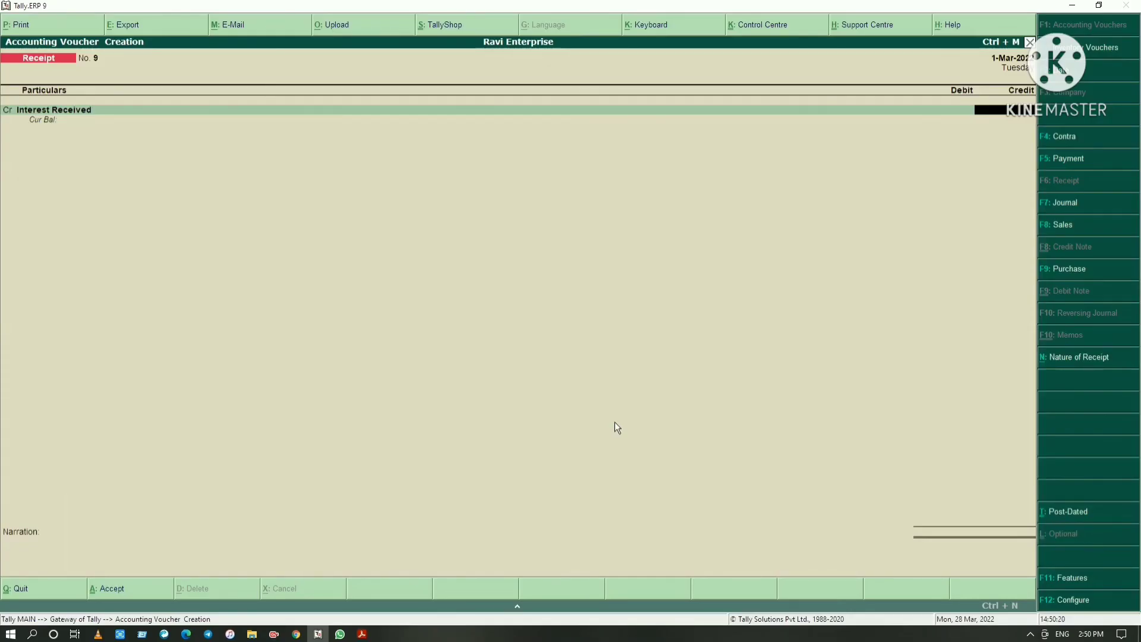
type("5000")
key("Return")
key("Return")
Debit 9,000 to Cash, save the interest receipt without a narration, and switch to the PDF to read the tenth receipt entry
type("Cash")
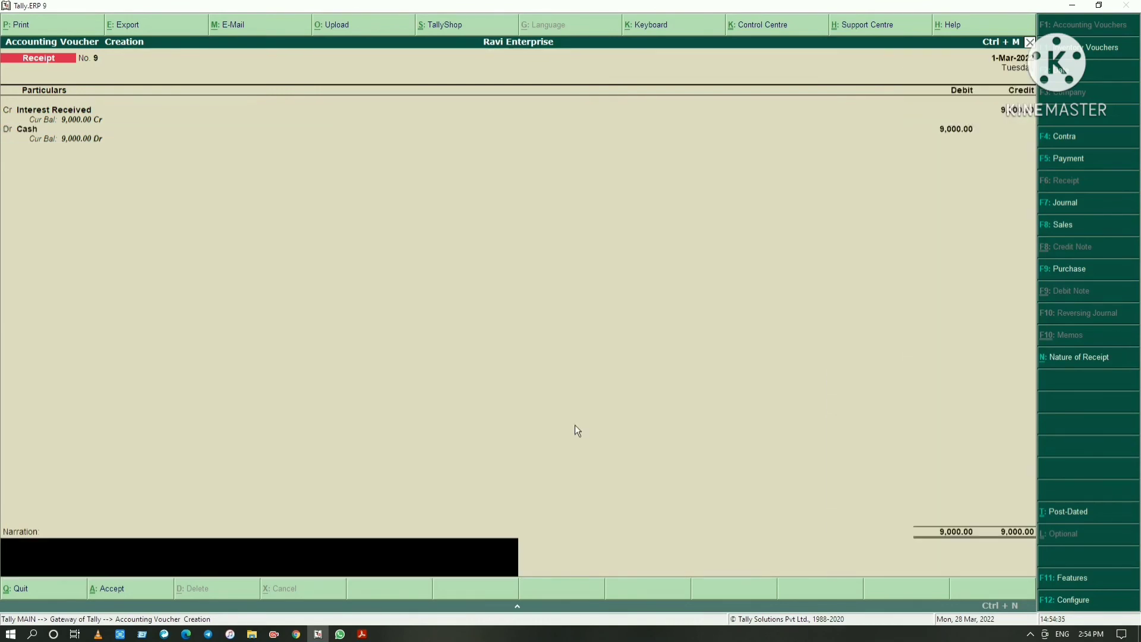
key("Return")
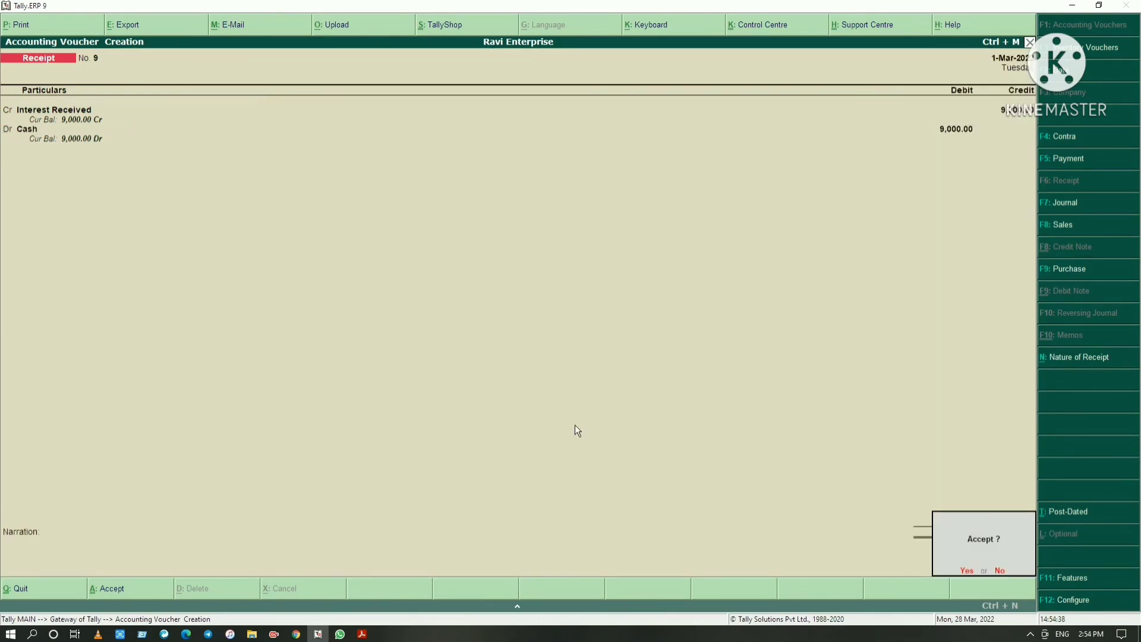
key("Return")
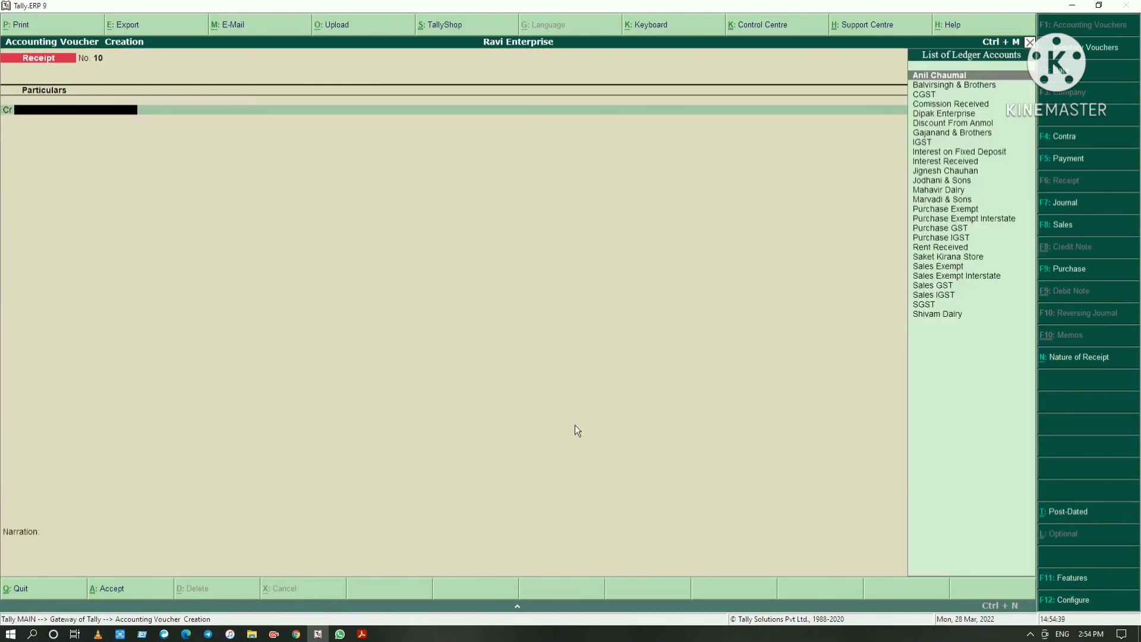
key("alt+Tab")
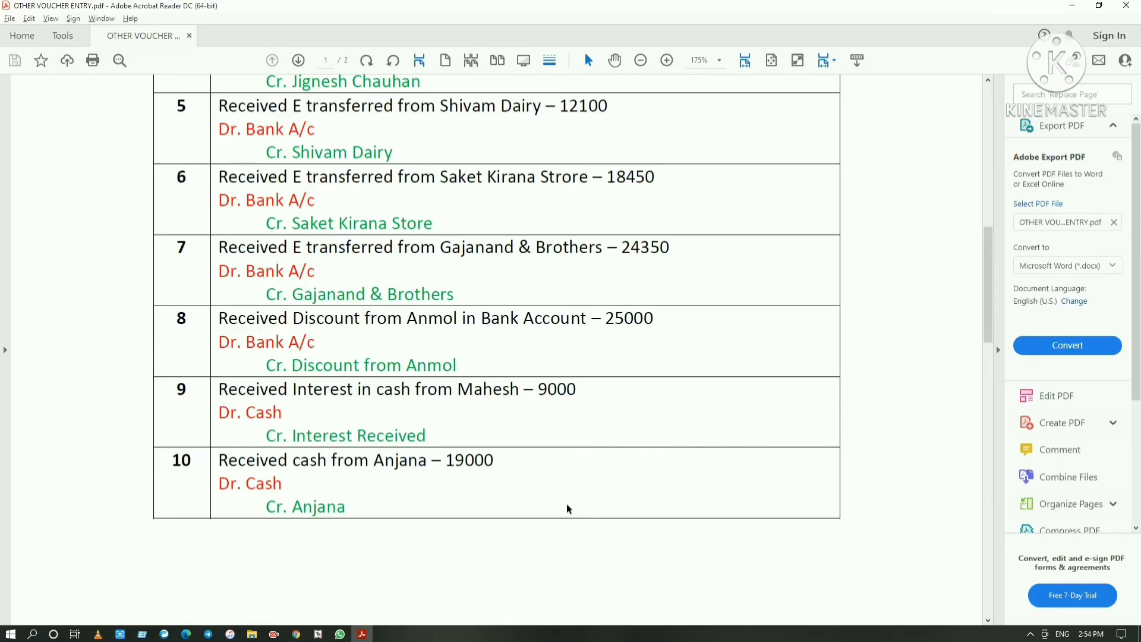
Return to Tally.ERP 9 and start a ledger named after the tenth entry's payer under Sundry Debtors, without an alias or bill-by-bill balances
key("alt+Tab")
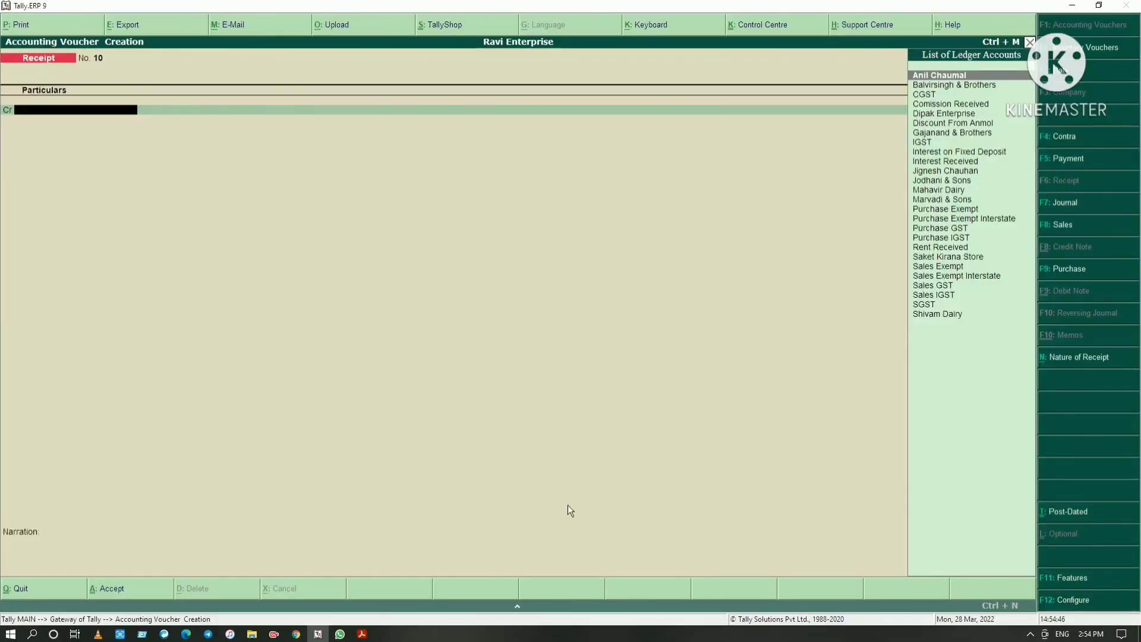
key("alt+c")
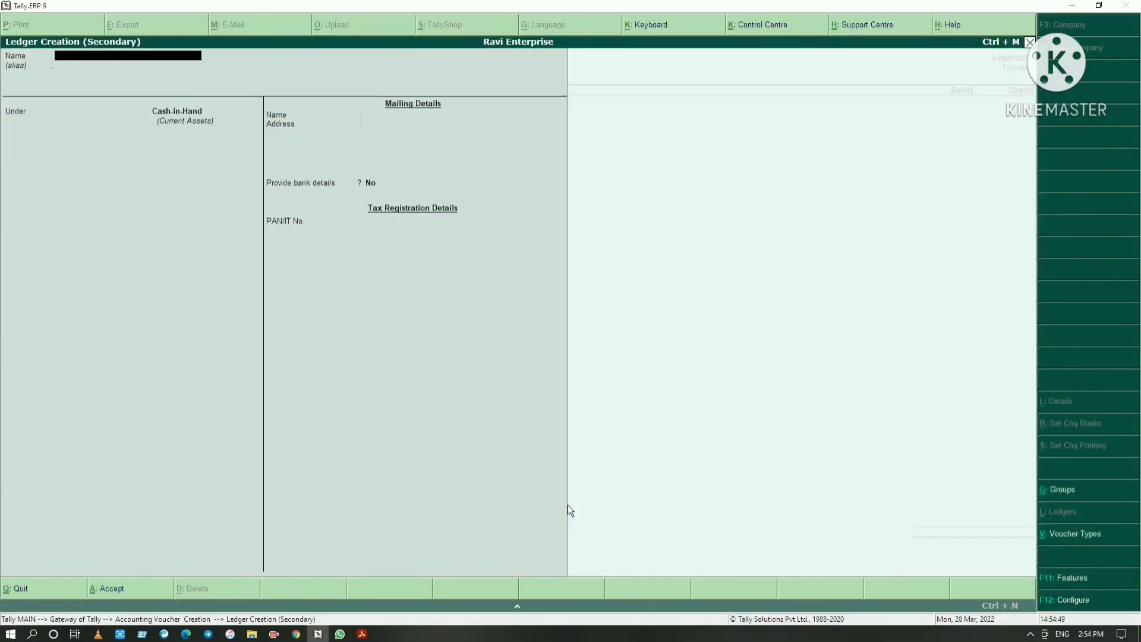
type("Anjana")
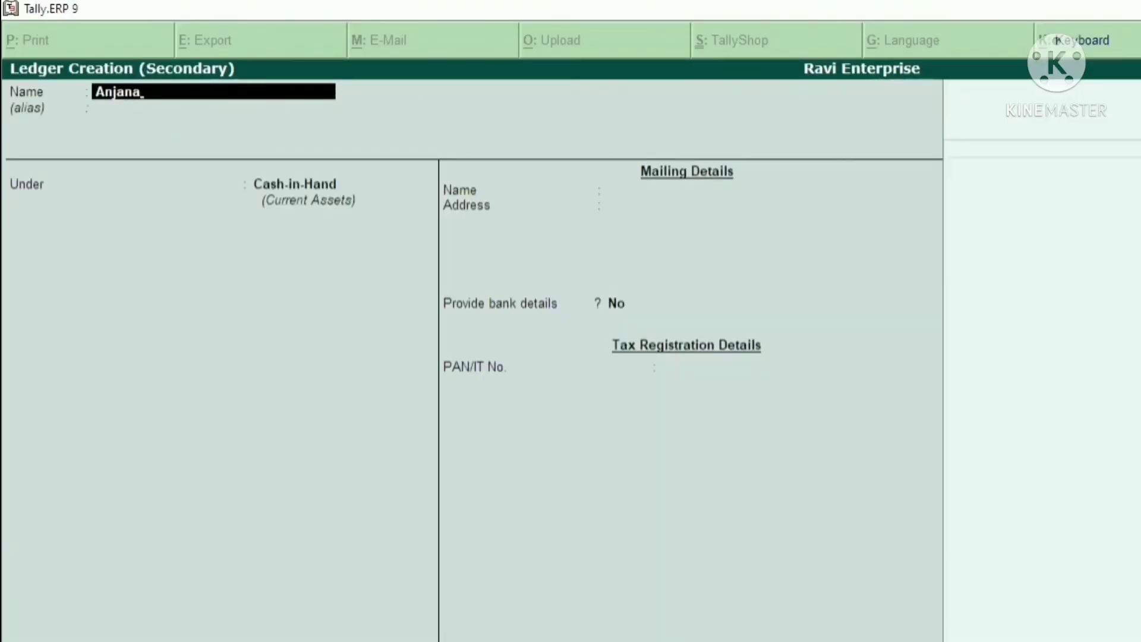
key("Return")
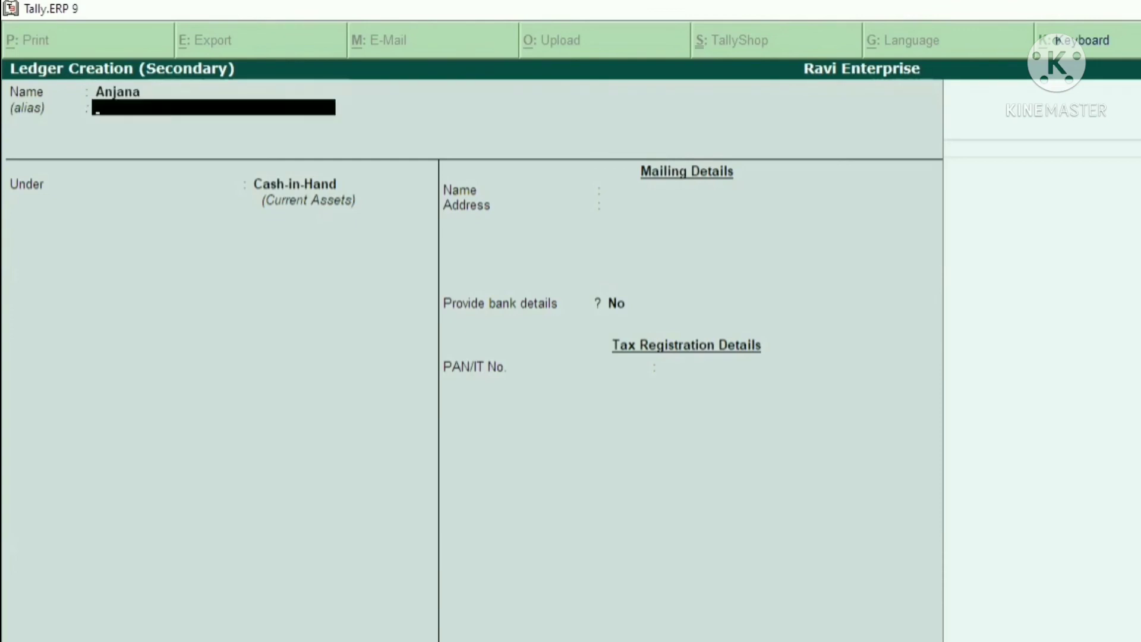
key("Return")
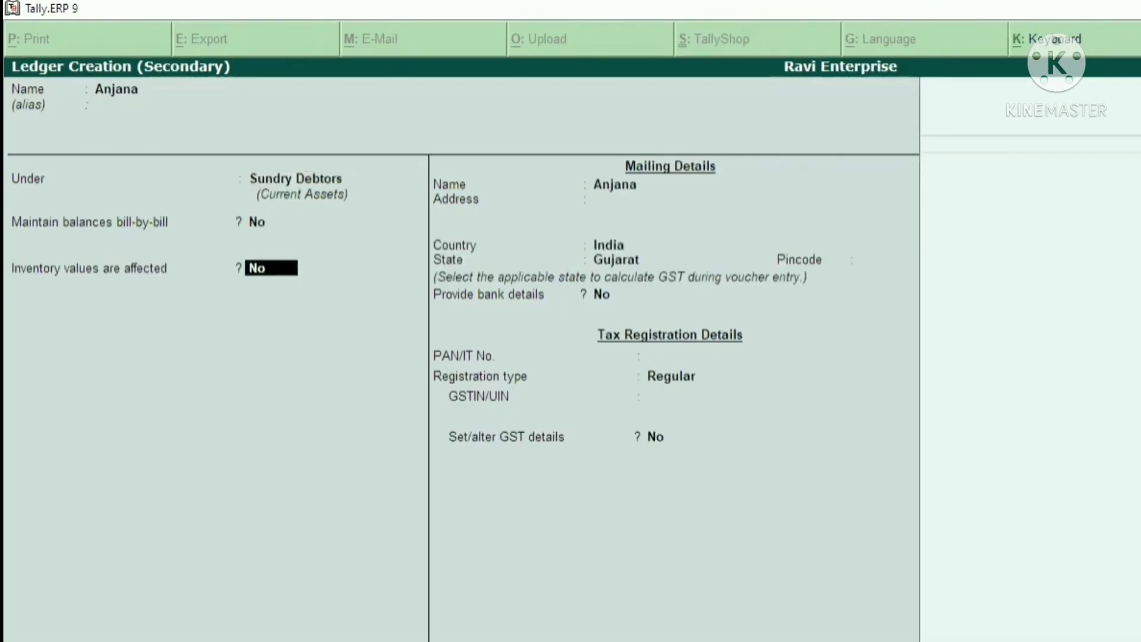
key("Return")
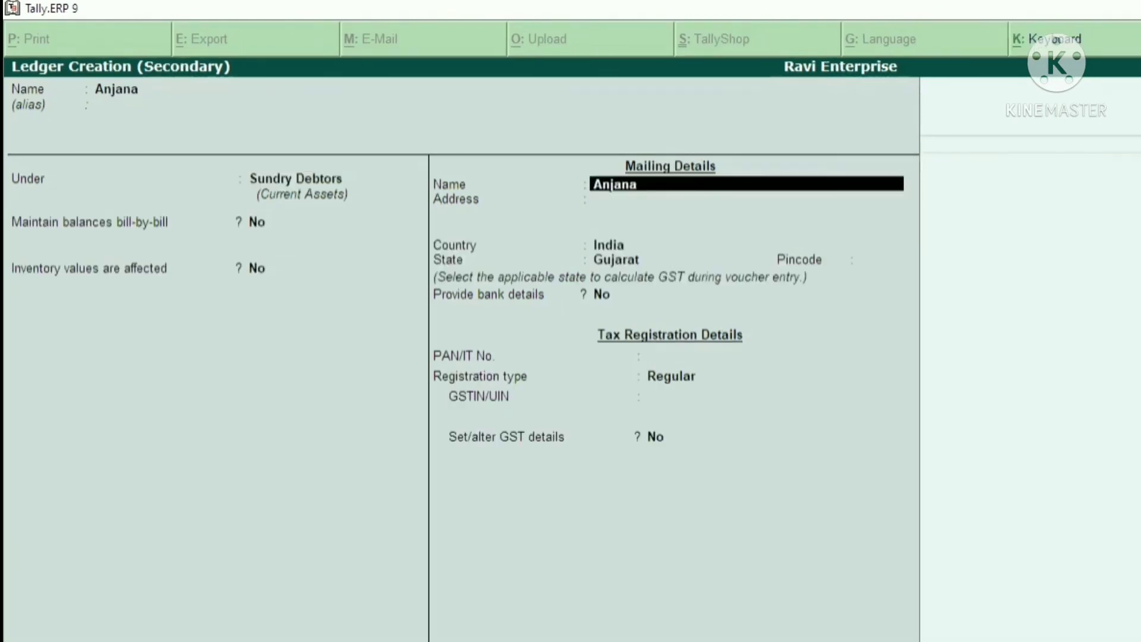
Keep the payer ledger's country India, state Gujarat, Regular registration and no bank or GST details, and save the ledger
key("Return")
key("Return")
key("Return")
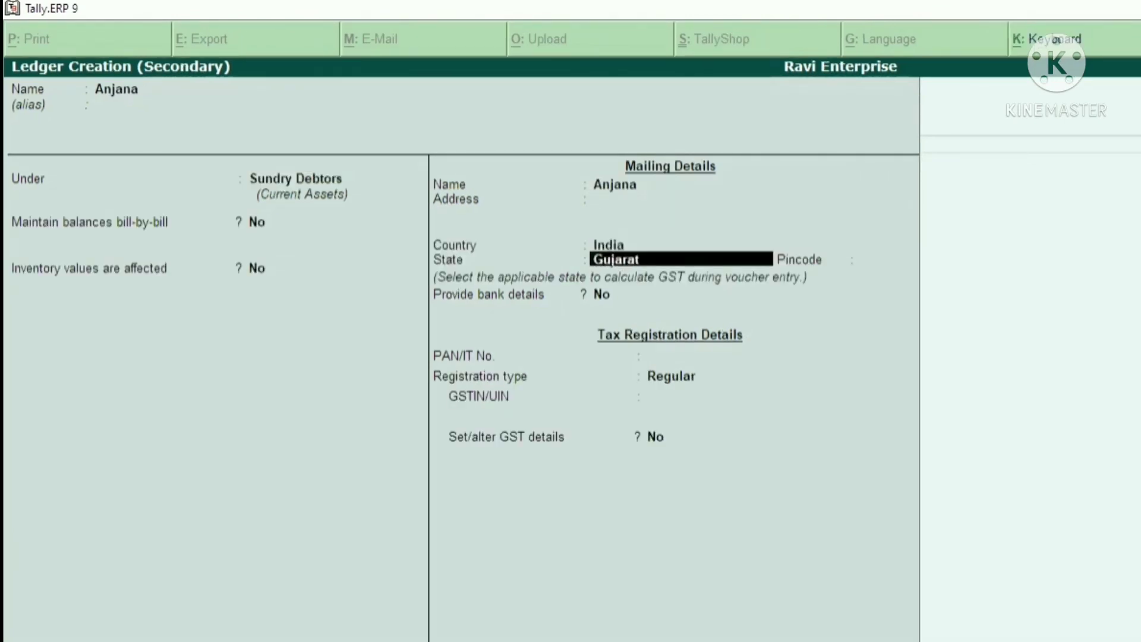
key("Return")
key("Return")
key("Return")
key("Return")
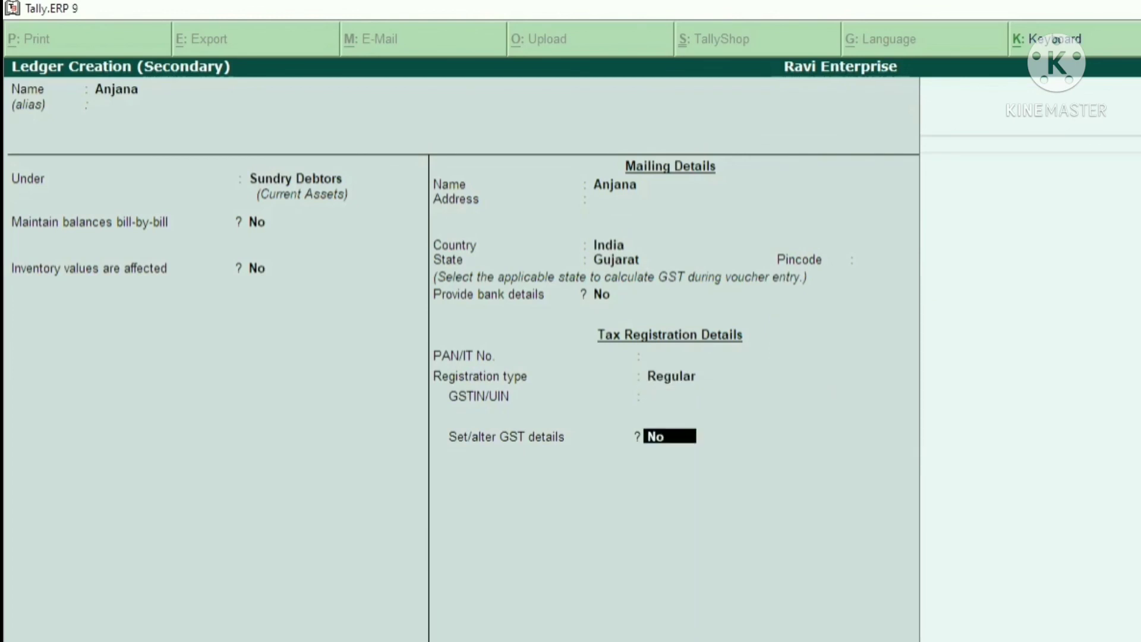
key("Return")
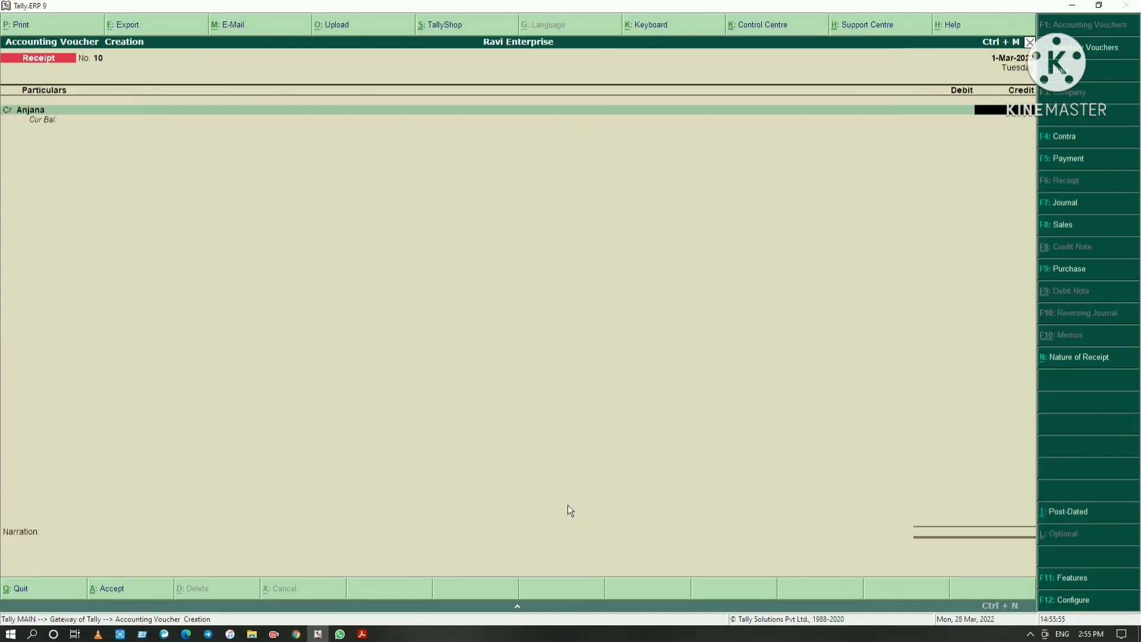
Check the tenth entry's amount in the PDF and credit 19,000 to the payer's ledger in the receipt voucher
key("alt+Tab")
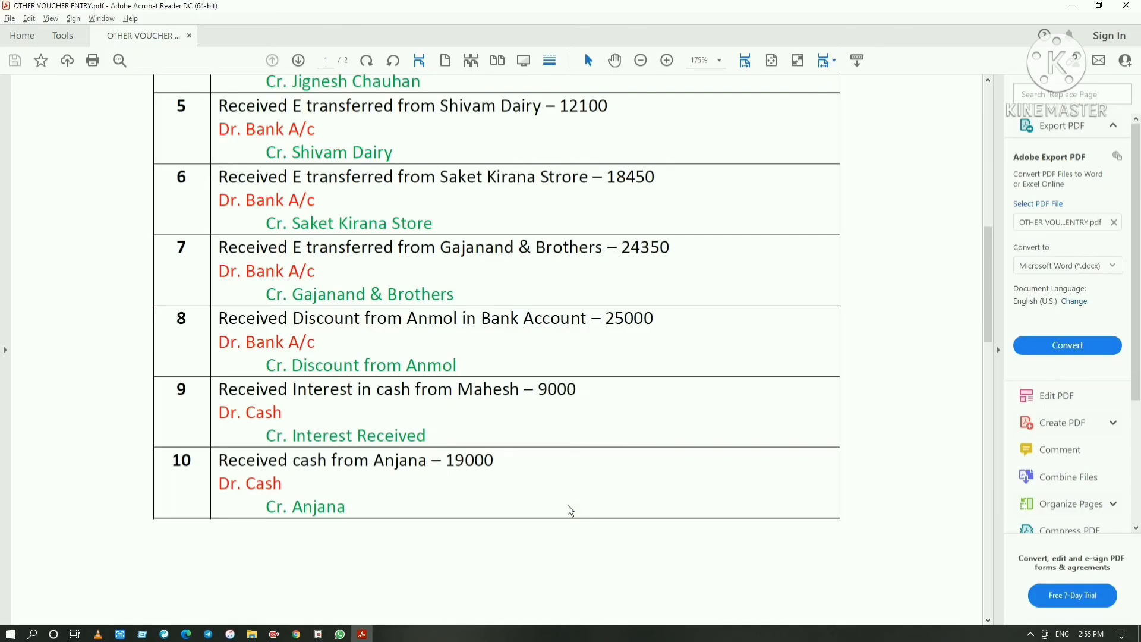
key("alt+Tab")
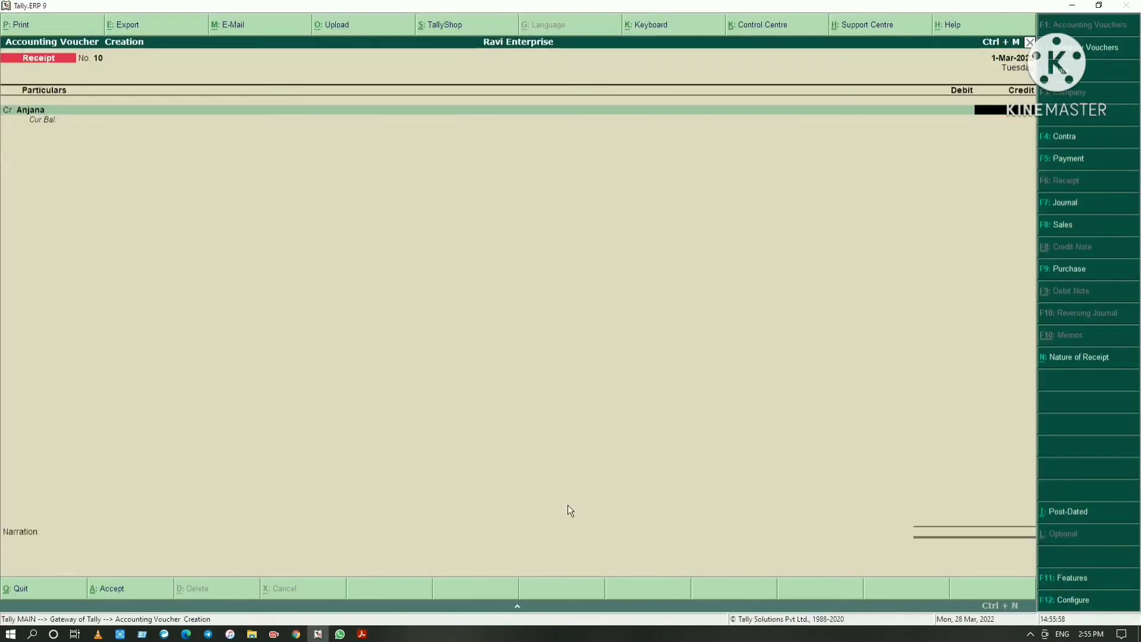
type("19000")
key("Return")
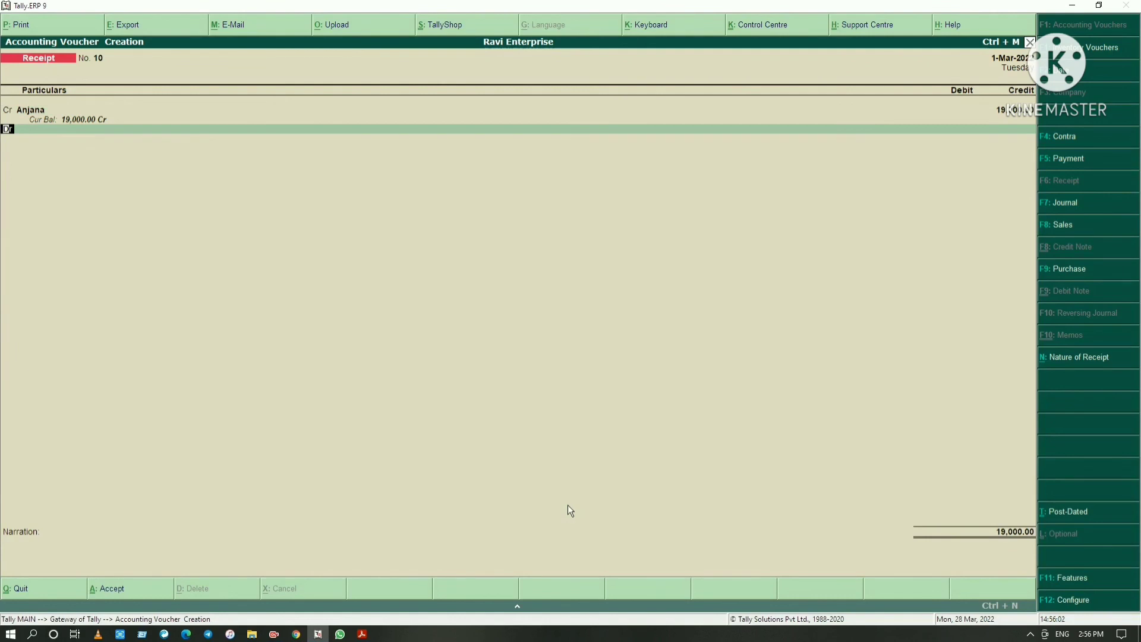
Debit 19,000 to Cash and save the tenth receipt voucher without a narration
type("Cash")
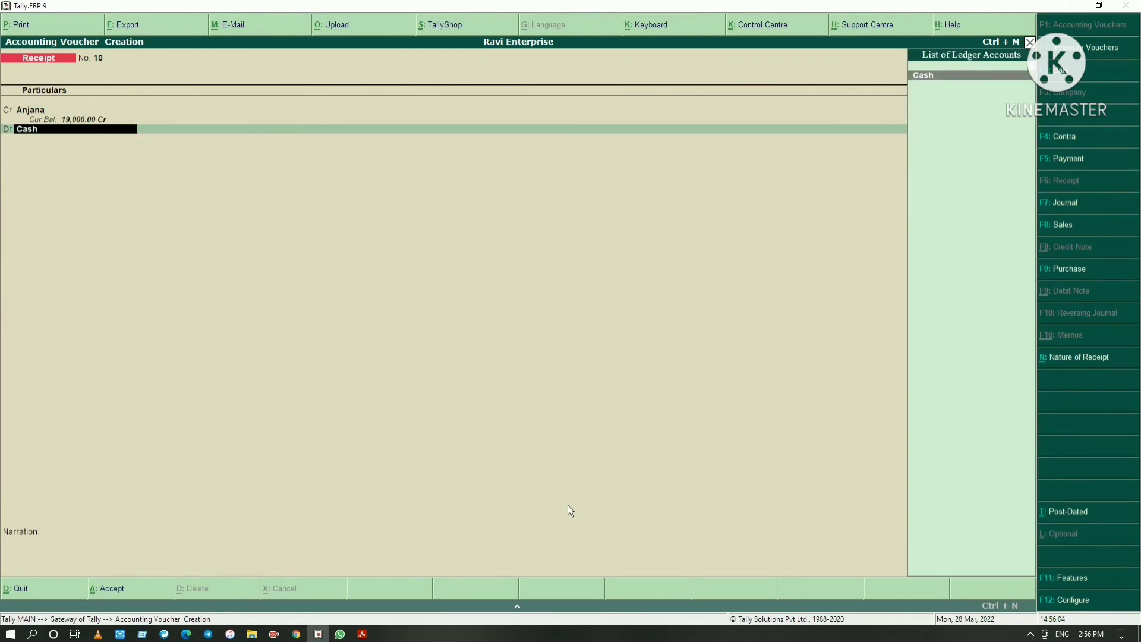
key("Return")
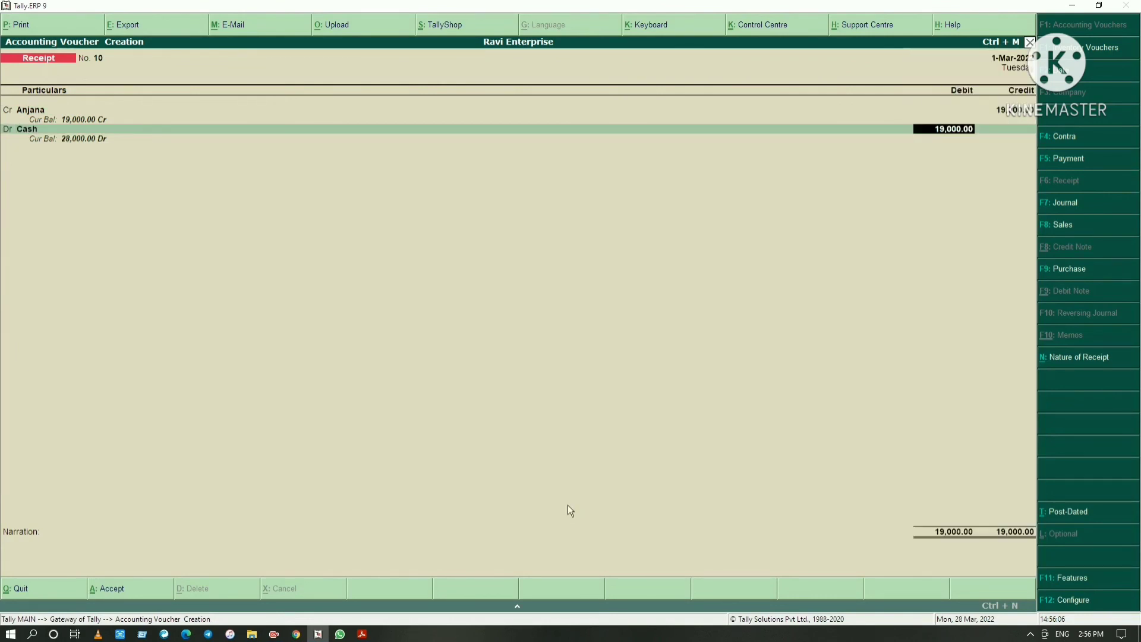
key("Return")
key("Return")
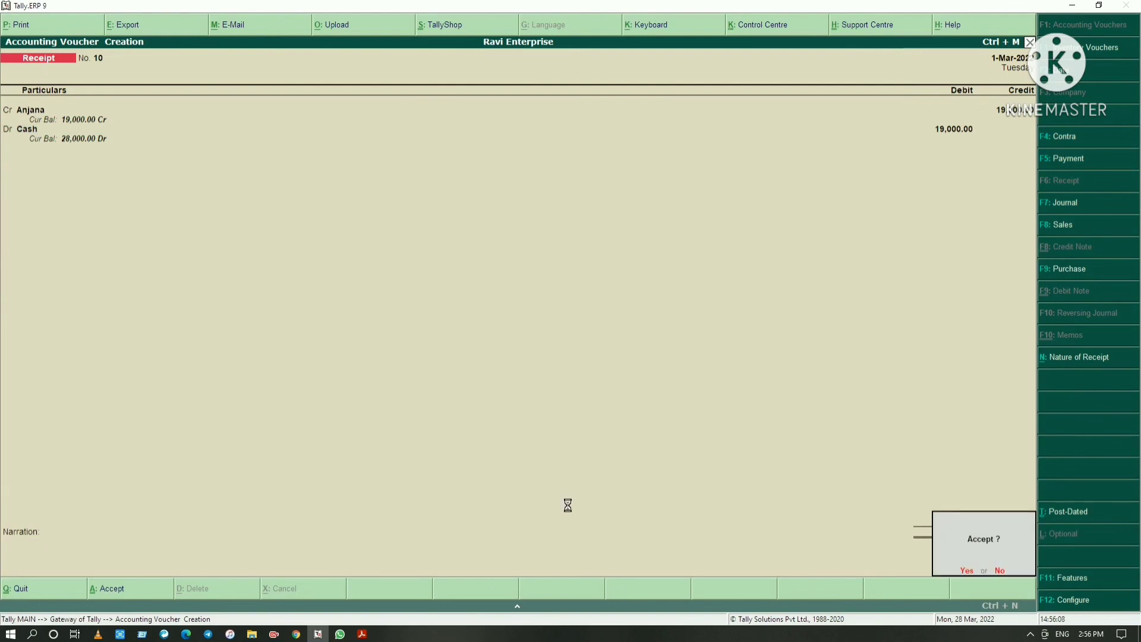
key("Return")
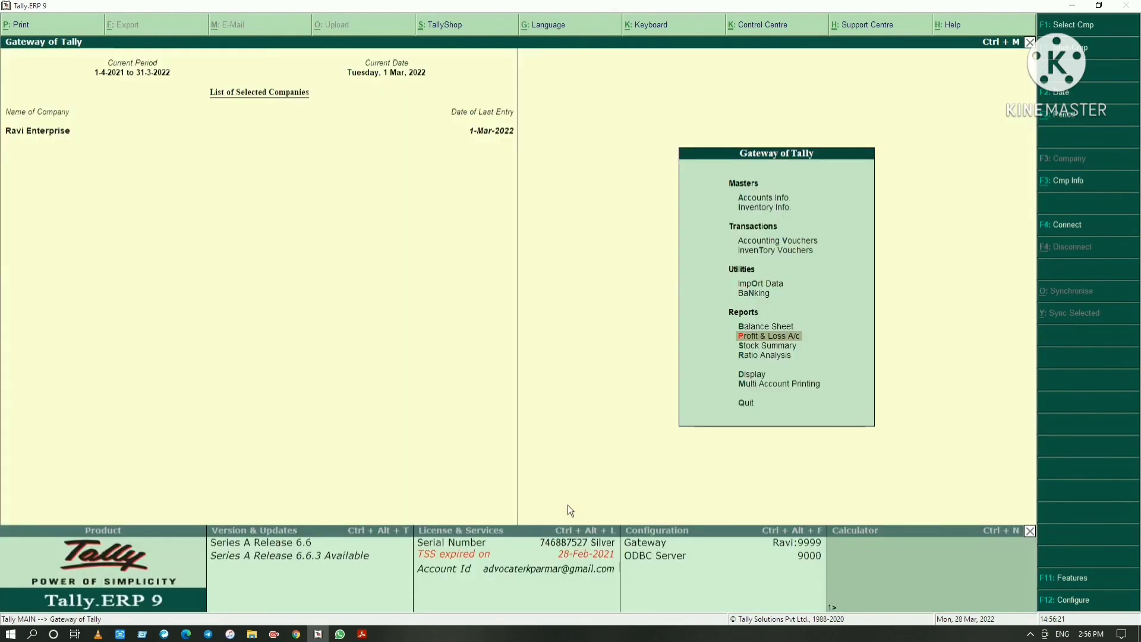
Open the Profit & Loss A/c in detailed form and examine opening stock, purchase accounts and gross profit
key("Return")
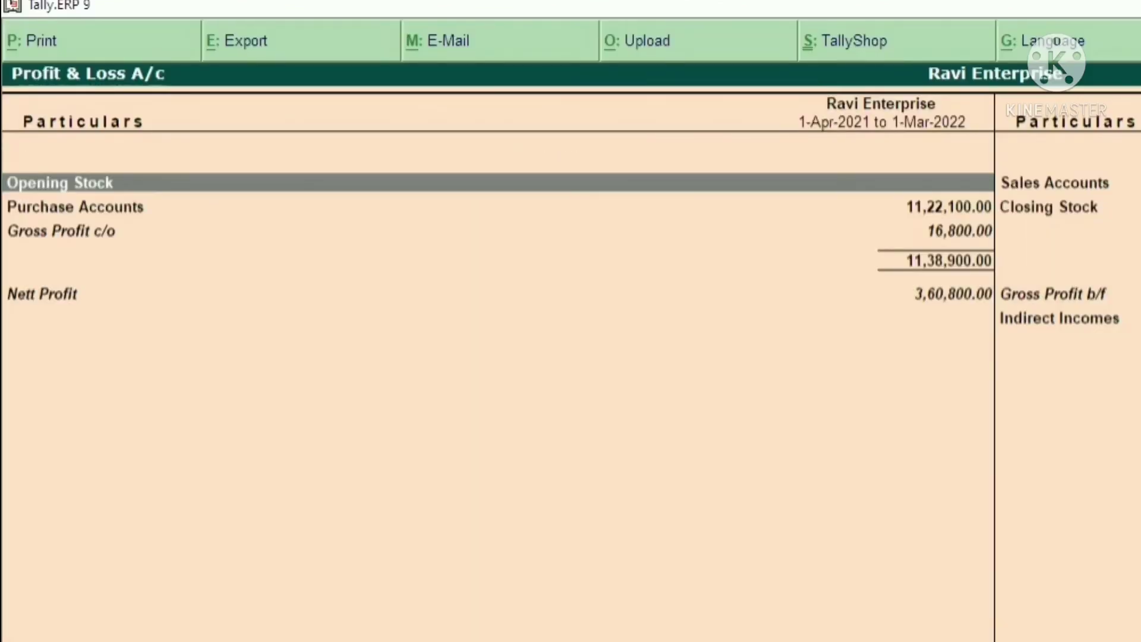
key("alt+F1")
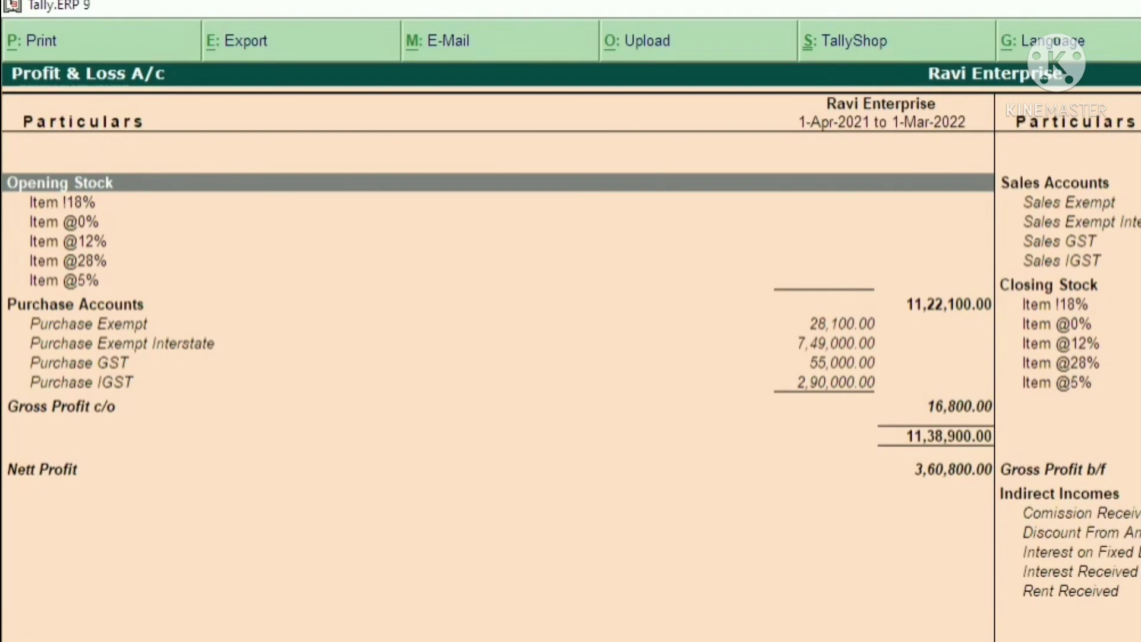
key("Down")
key("Down")
key("Down")
key("Down")
key("Down")
key("Down")
key("Down")
key("Down")
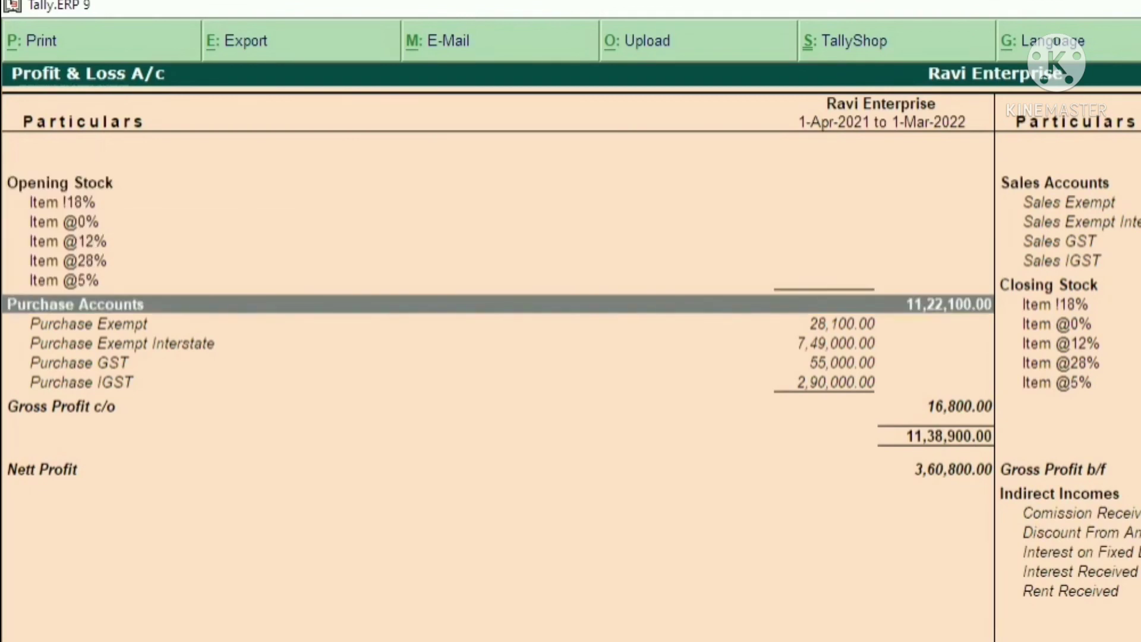
key("Down")
key("Down")
key("Down")
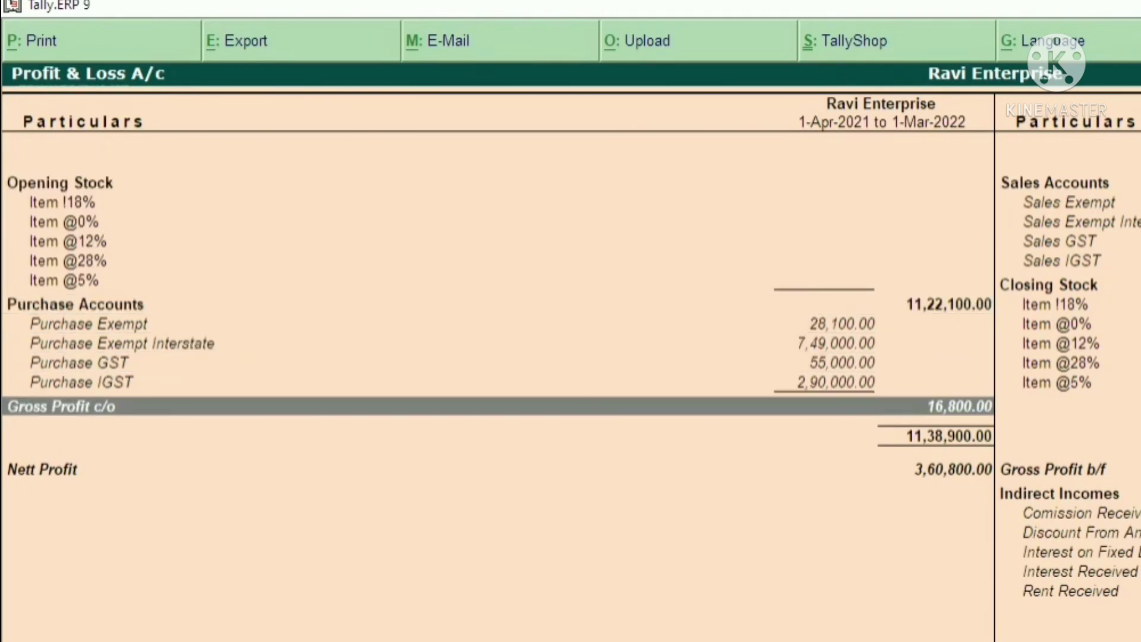
Examine the ledgers under Indirect Incomes, from commission to rent received, and close the Profit & Loss A/c
key("Right")
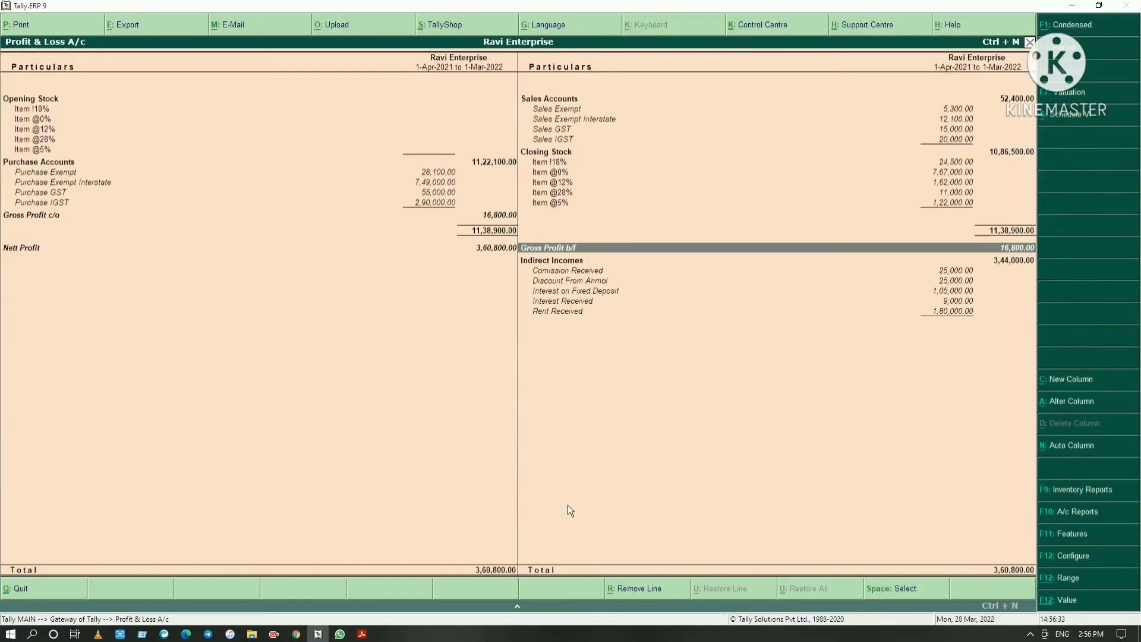
key("Down")
key("Down")
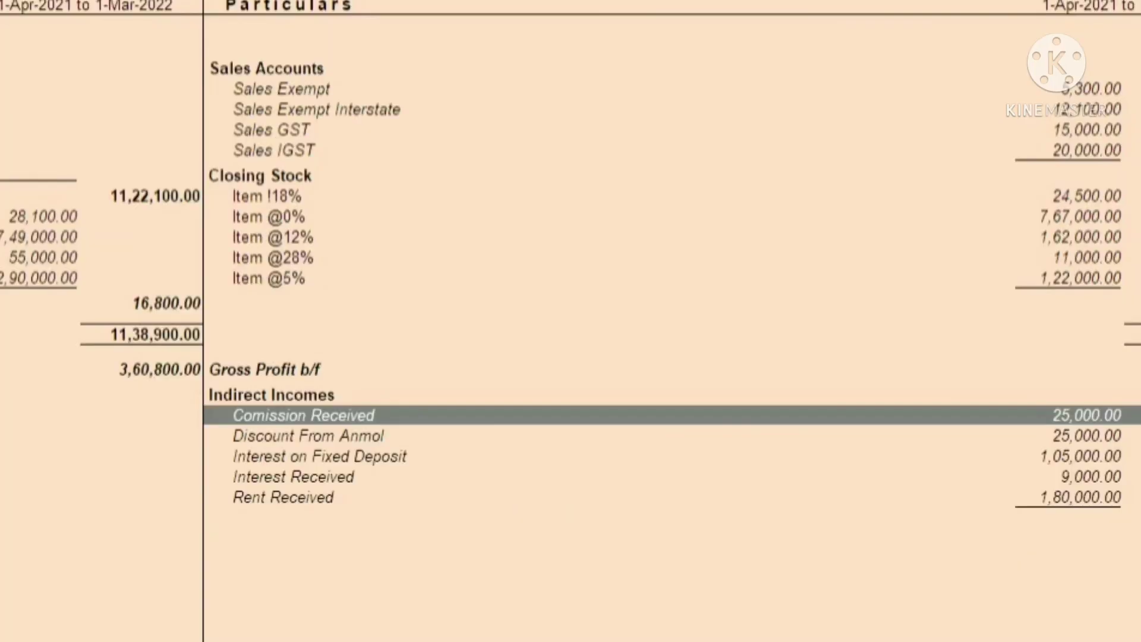
key("Down")
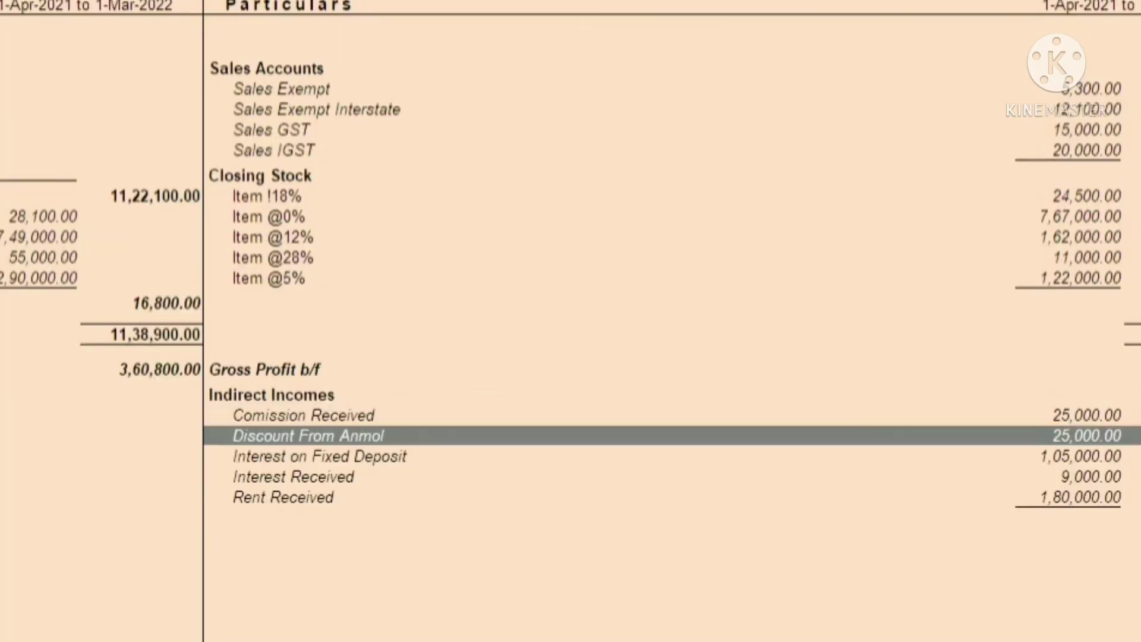
key("Down")
key("Down")
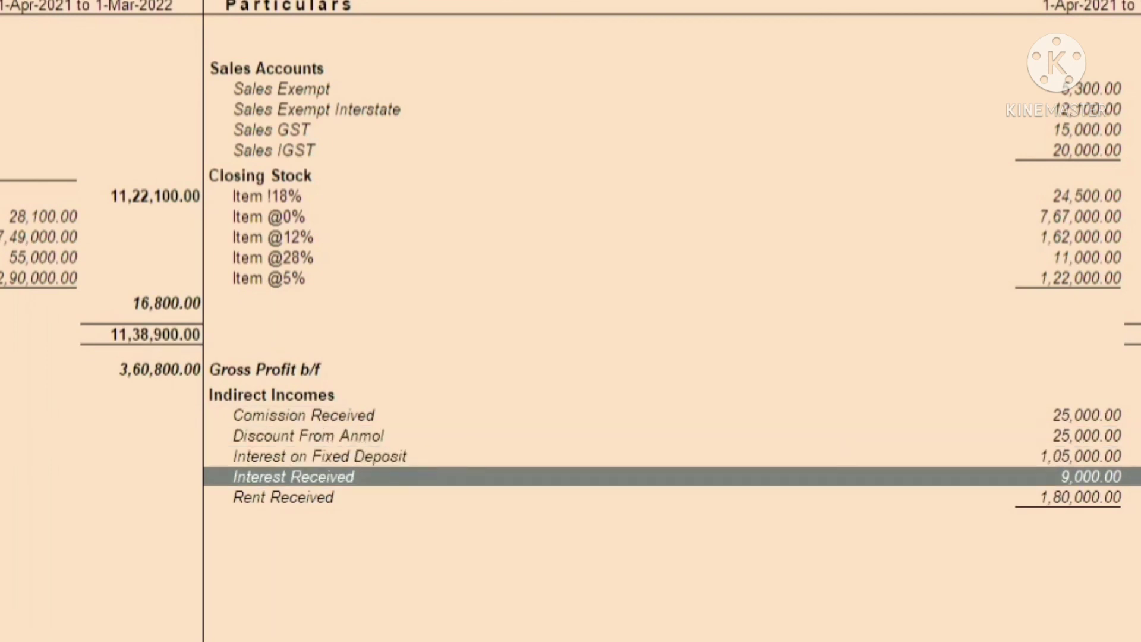
key("Down")
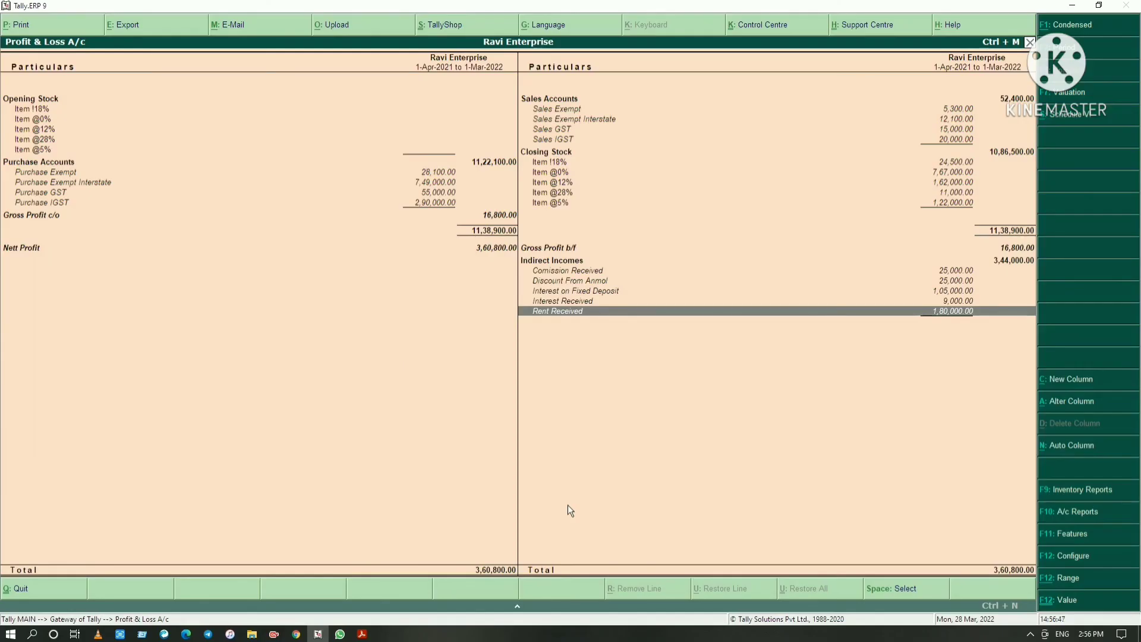
key("Escape")
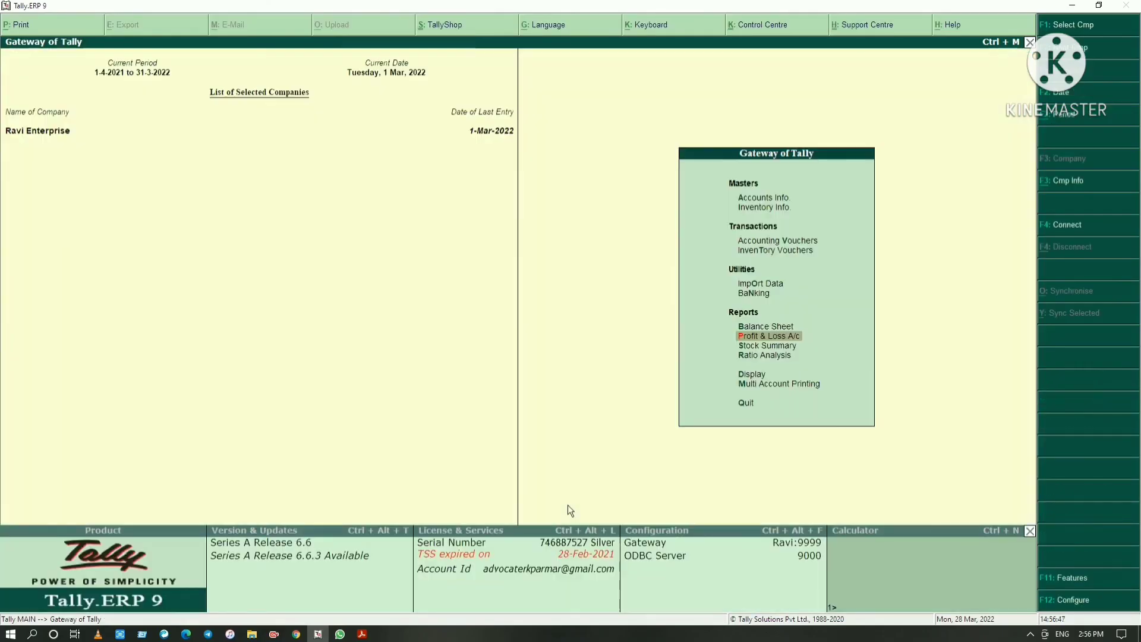
Open the Balance Sheet in detailed form and examine the liabilities down to Profit & Loss A/c
key("Down")
key("Up")
key("Up")
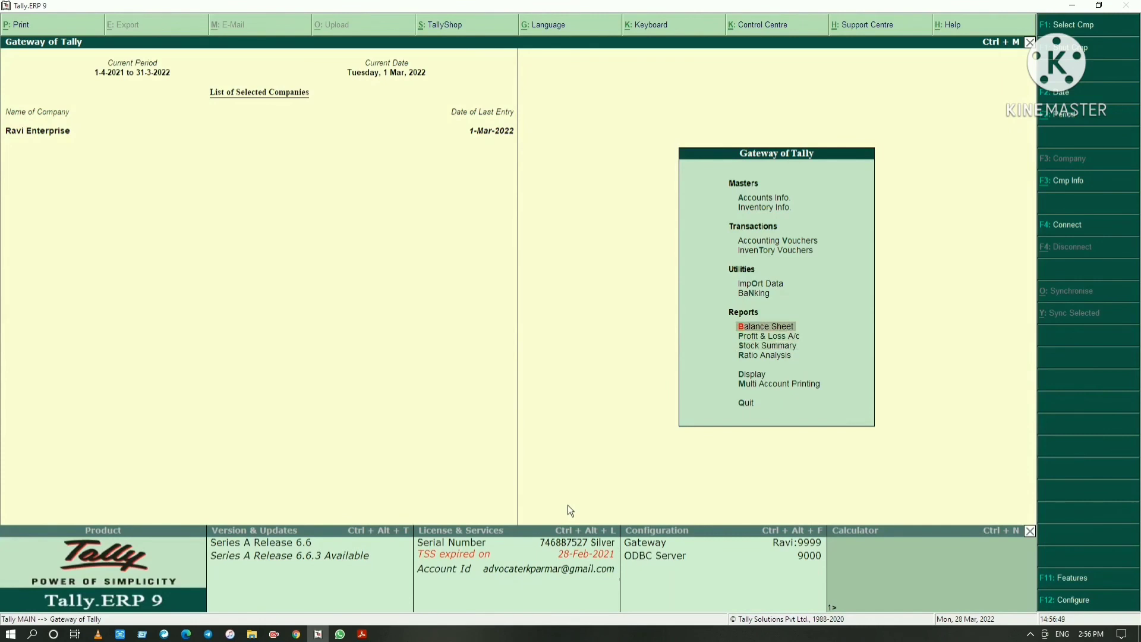
key("Return")
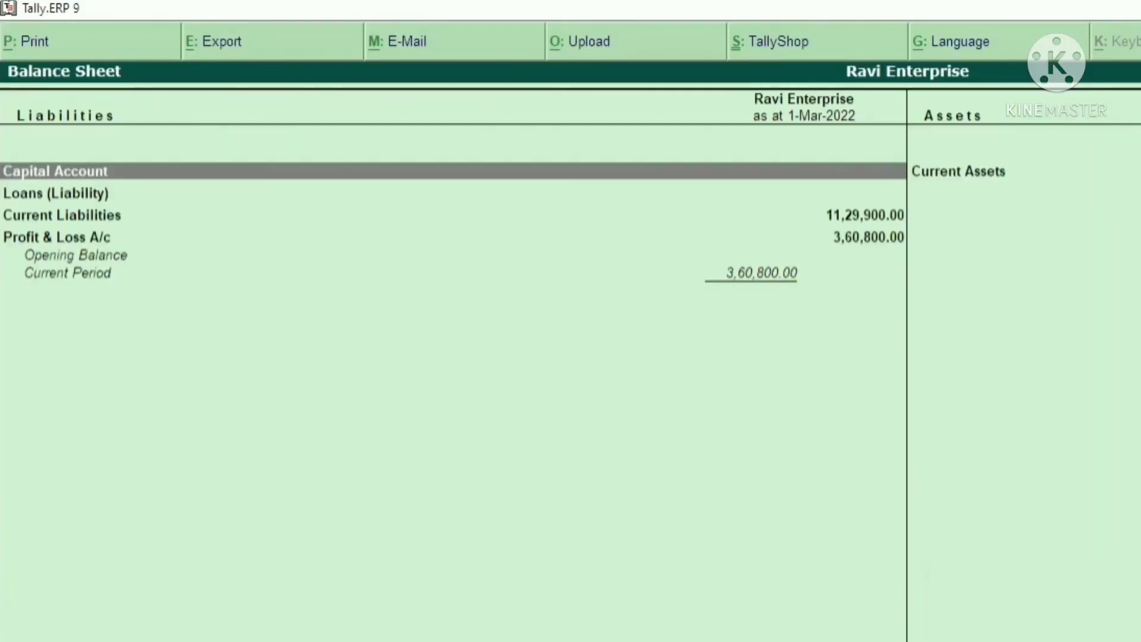
key("alt+f1")
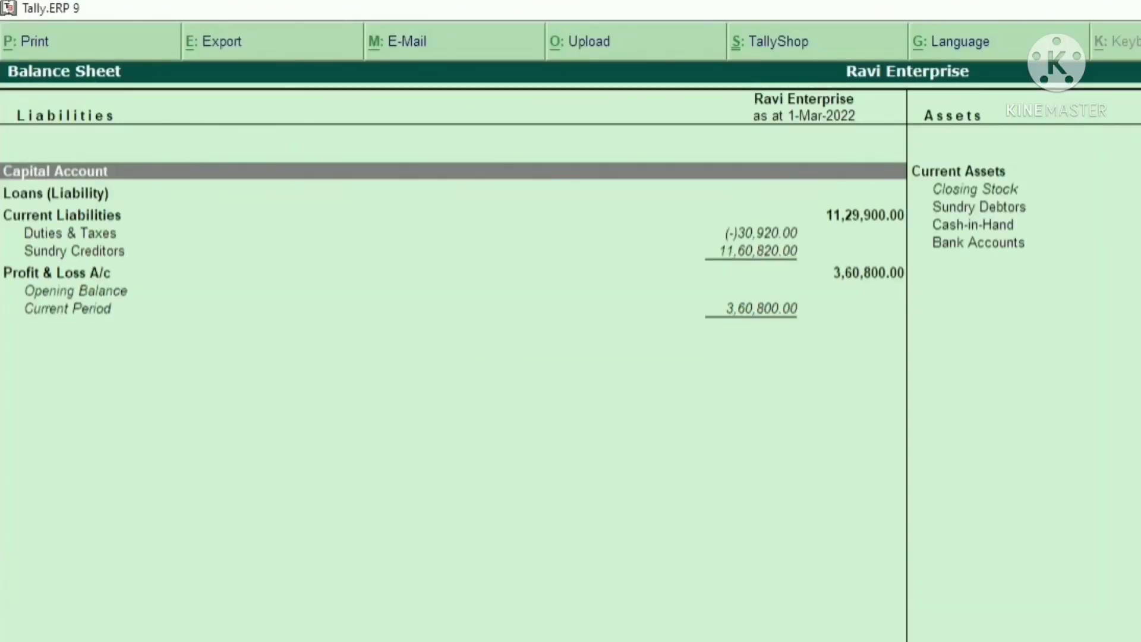
key("Down")
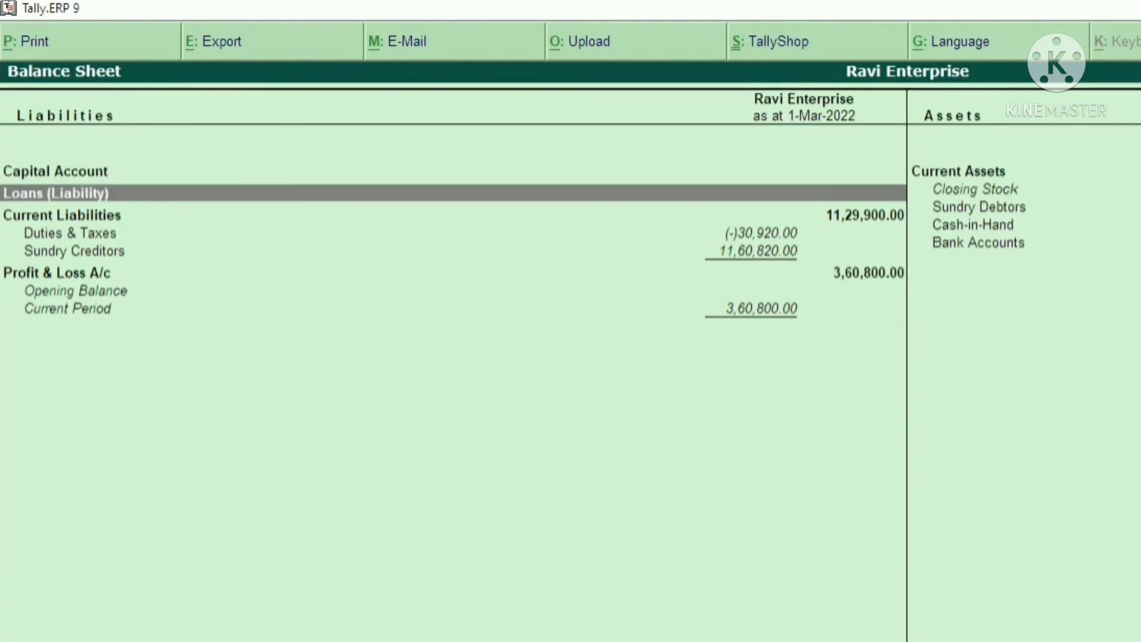
key("Down")
key("Down")
key("Down")
key("Down")
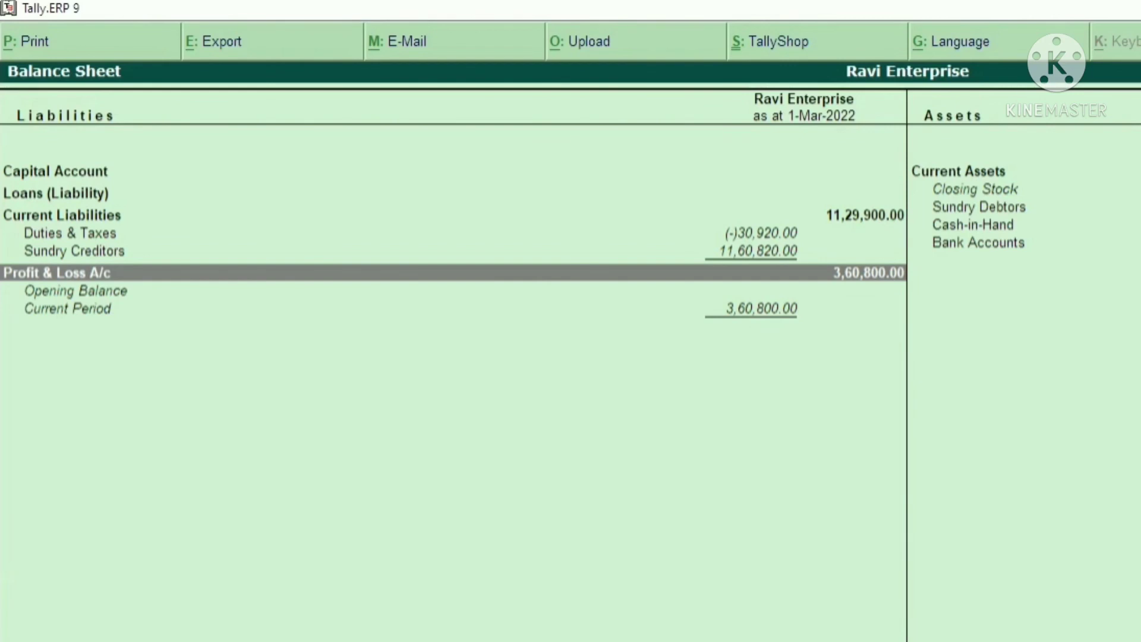
Examine Bank Accounts, Cash-in-Hand and Sundry Debtors under Current Assets, and open the Cash-in-Hand group summary
key("Right")
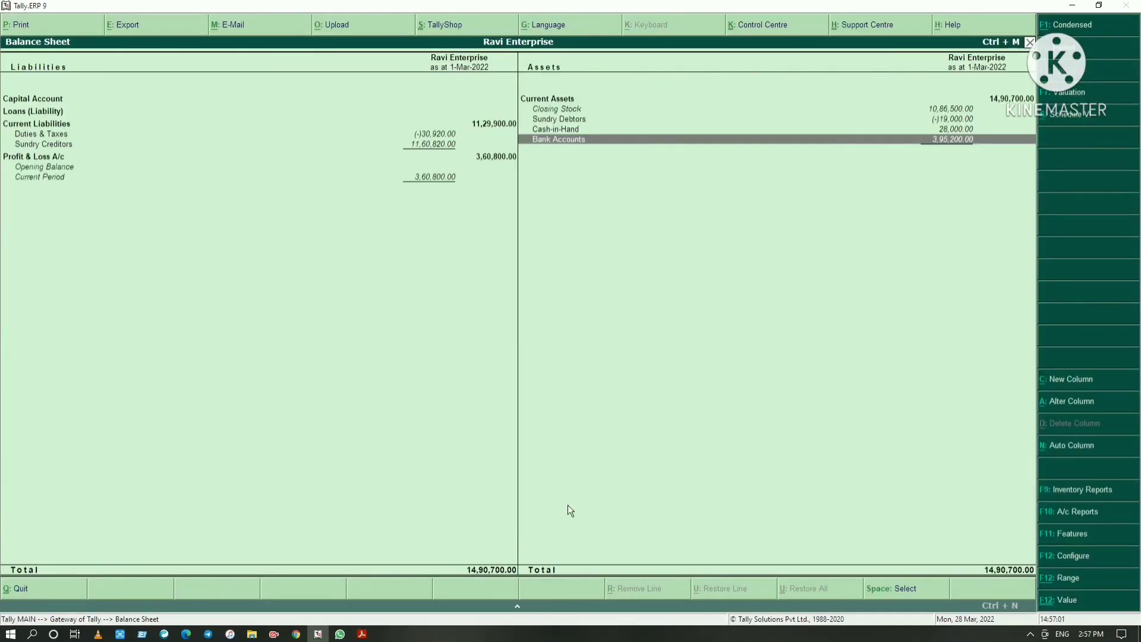
key("Up")
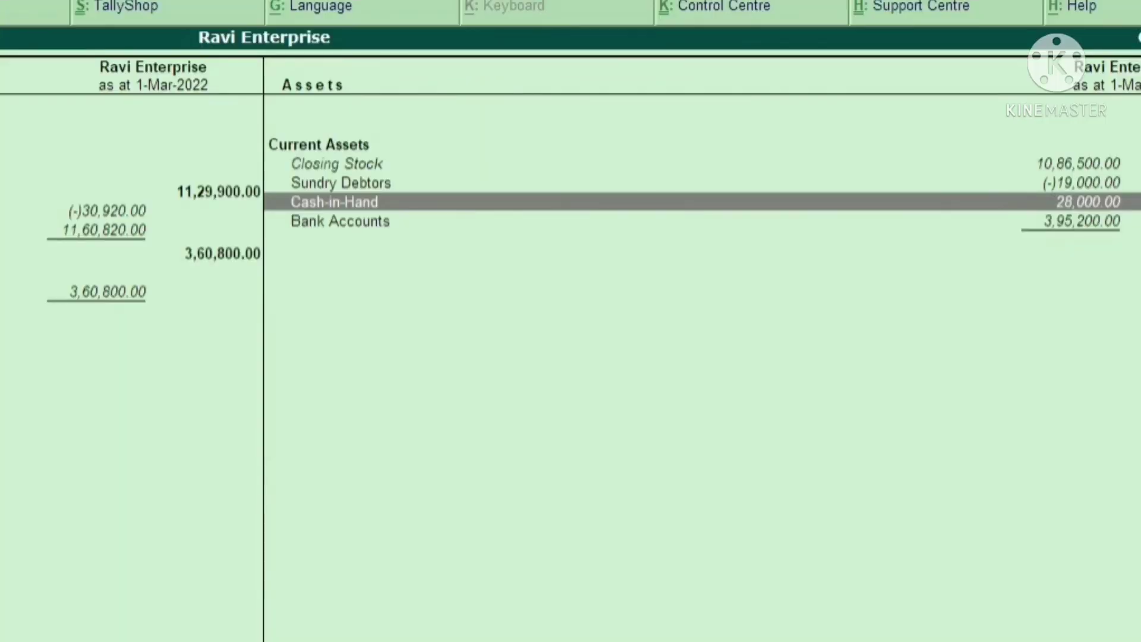
key("Up")
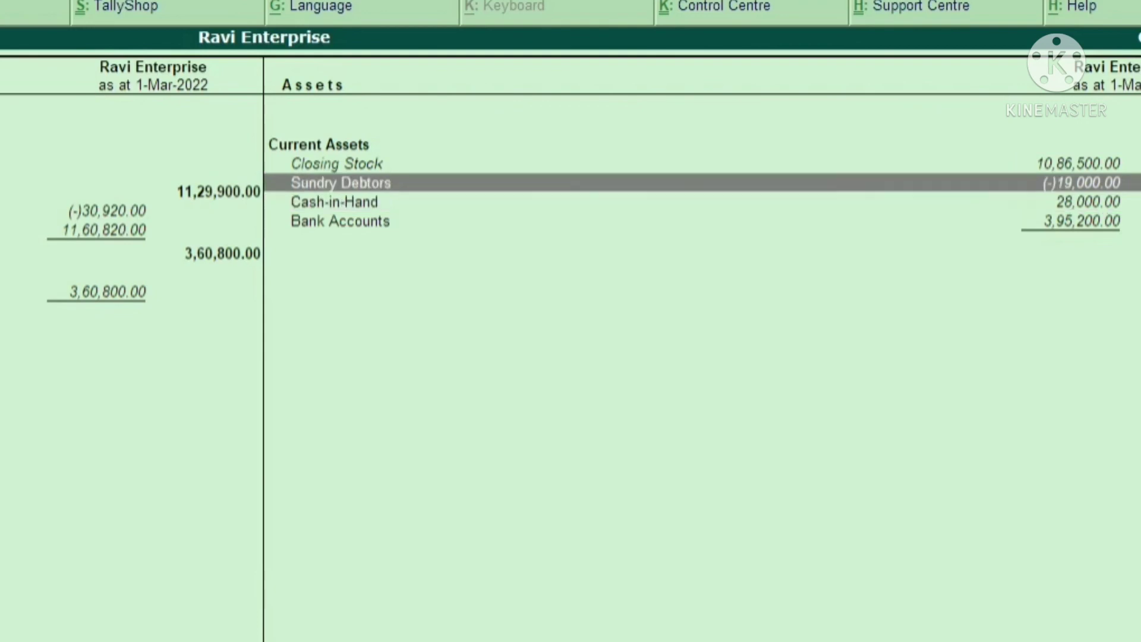
key("Down")
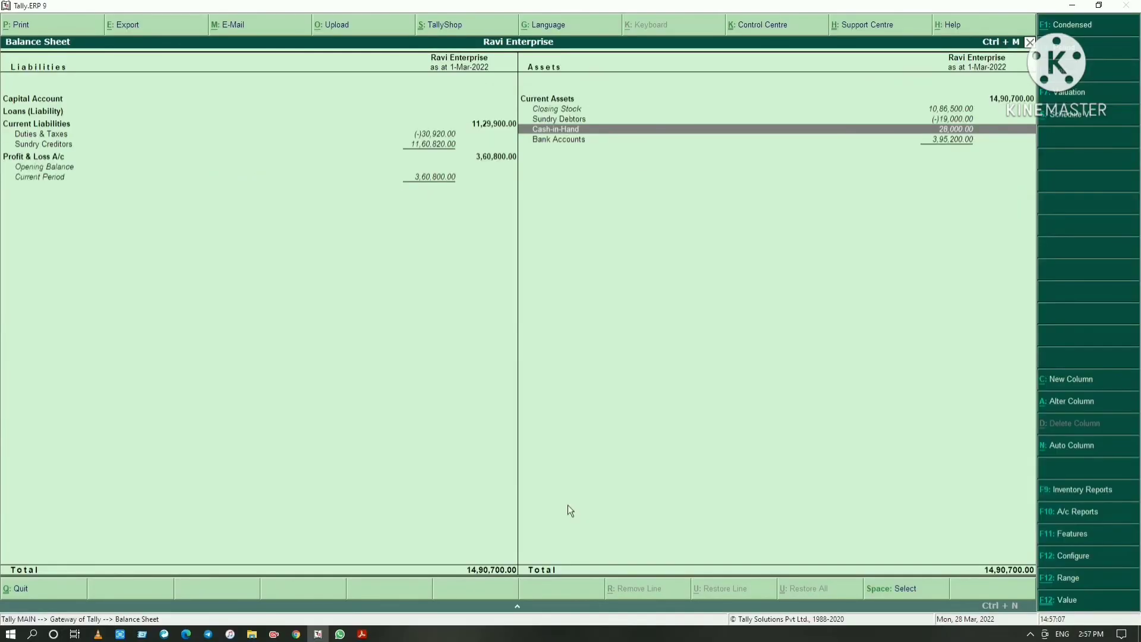
key("Return")
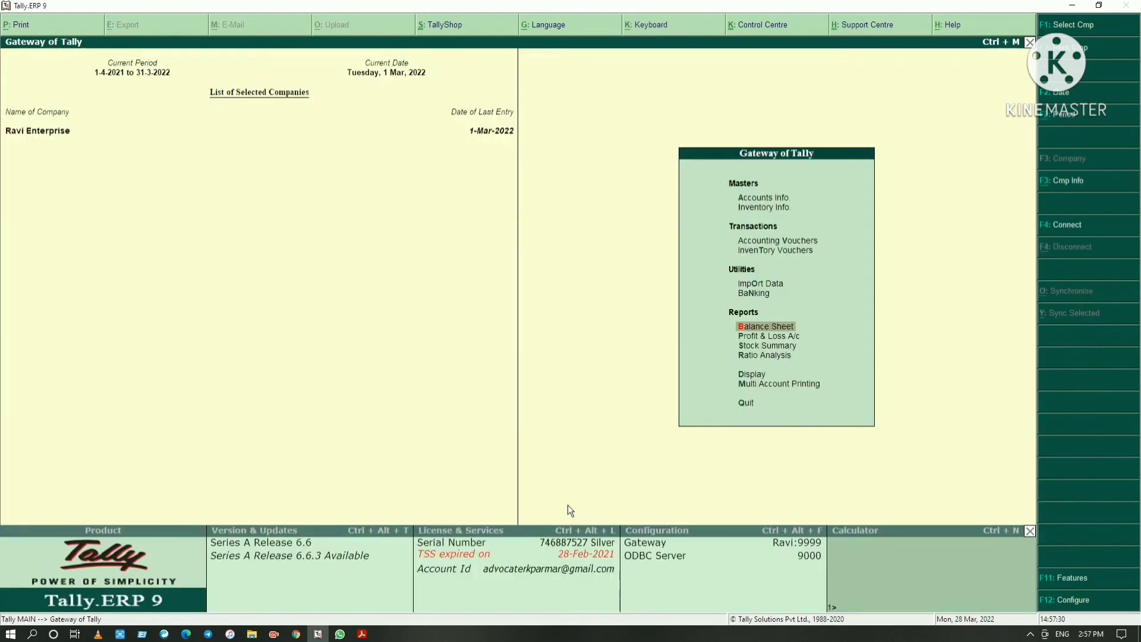
key("Up")
key("Up")
key("Up")
key("Up")
key("Up")
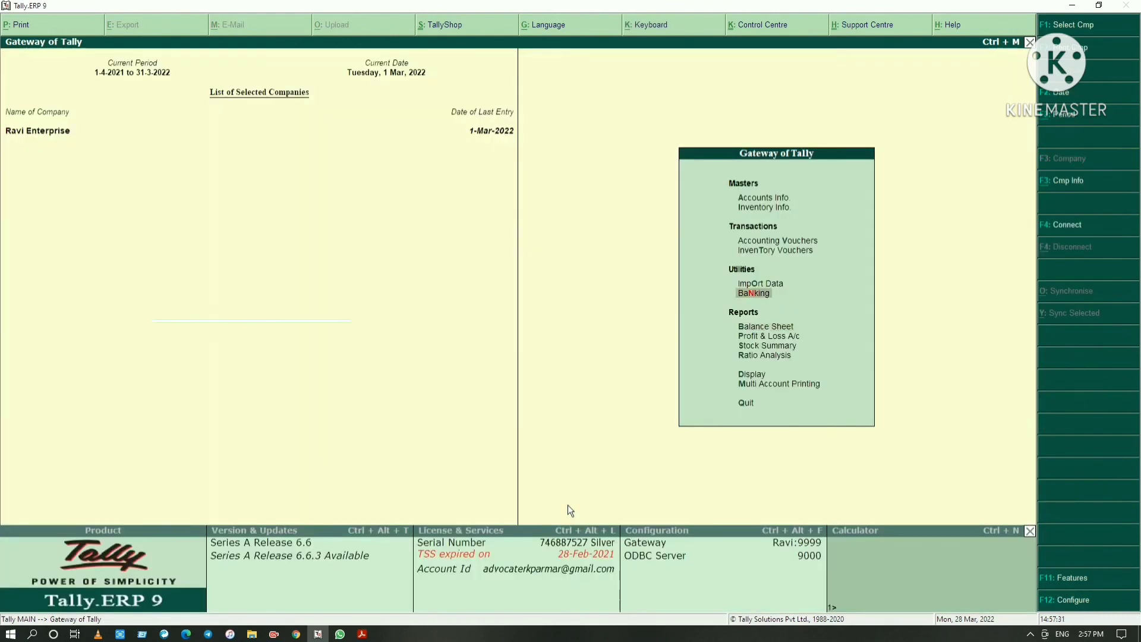
key("Down")
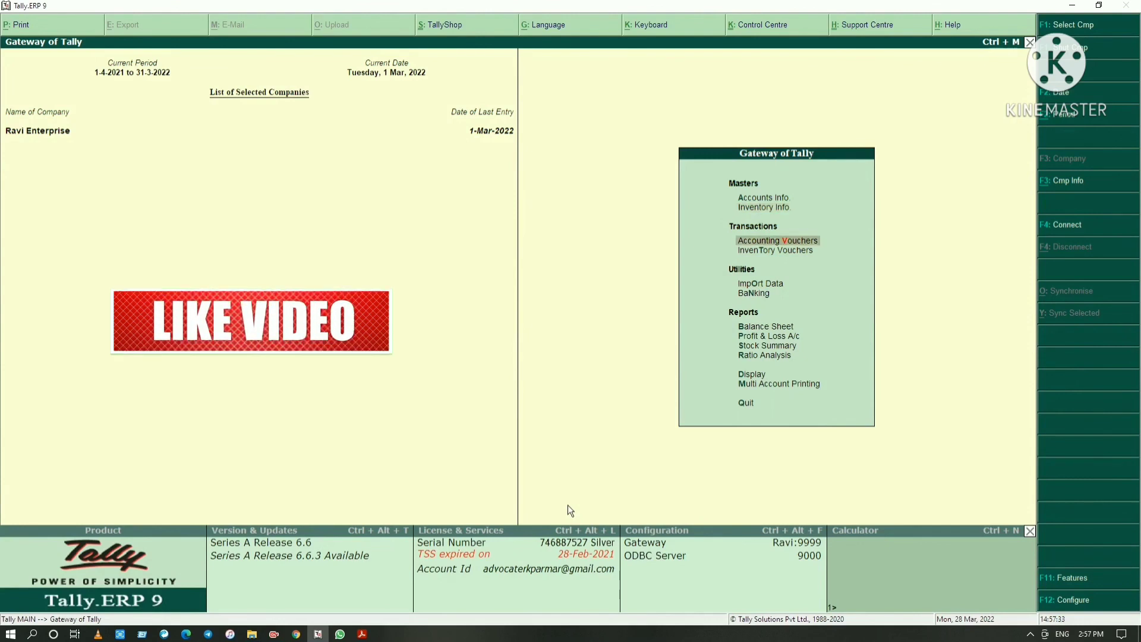